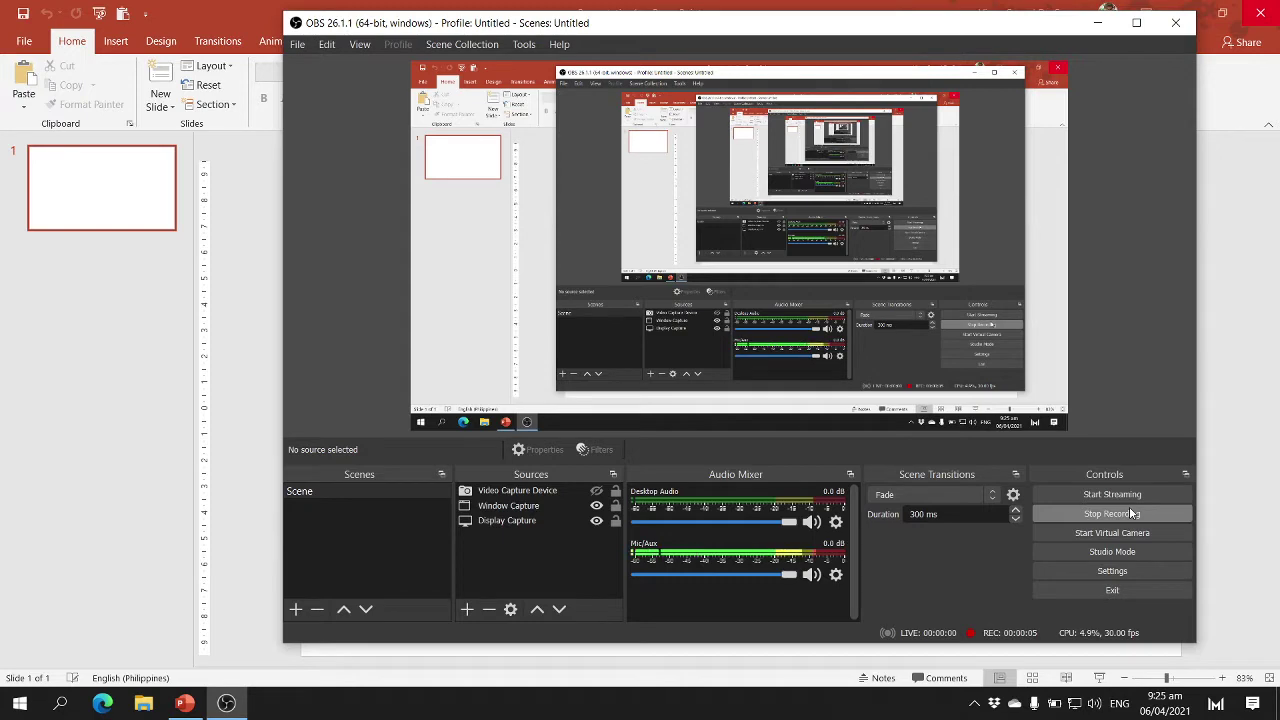
Step: Minimize the recording software's window and enter "Beverages" as the title of the first slide
right_click(1096, 30)
left_click(1095, 27)
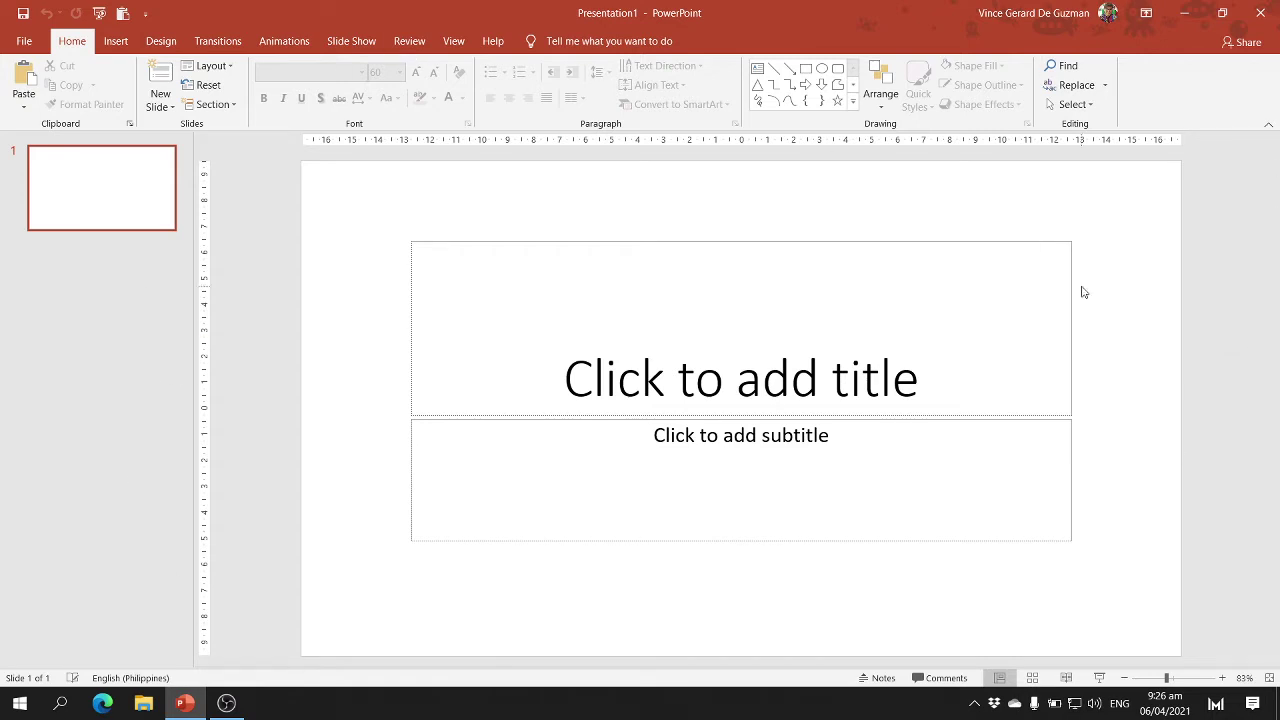
left_click(834, 374)
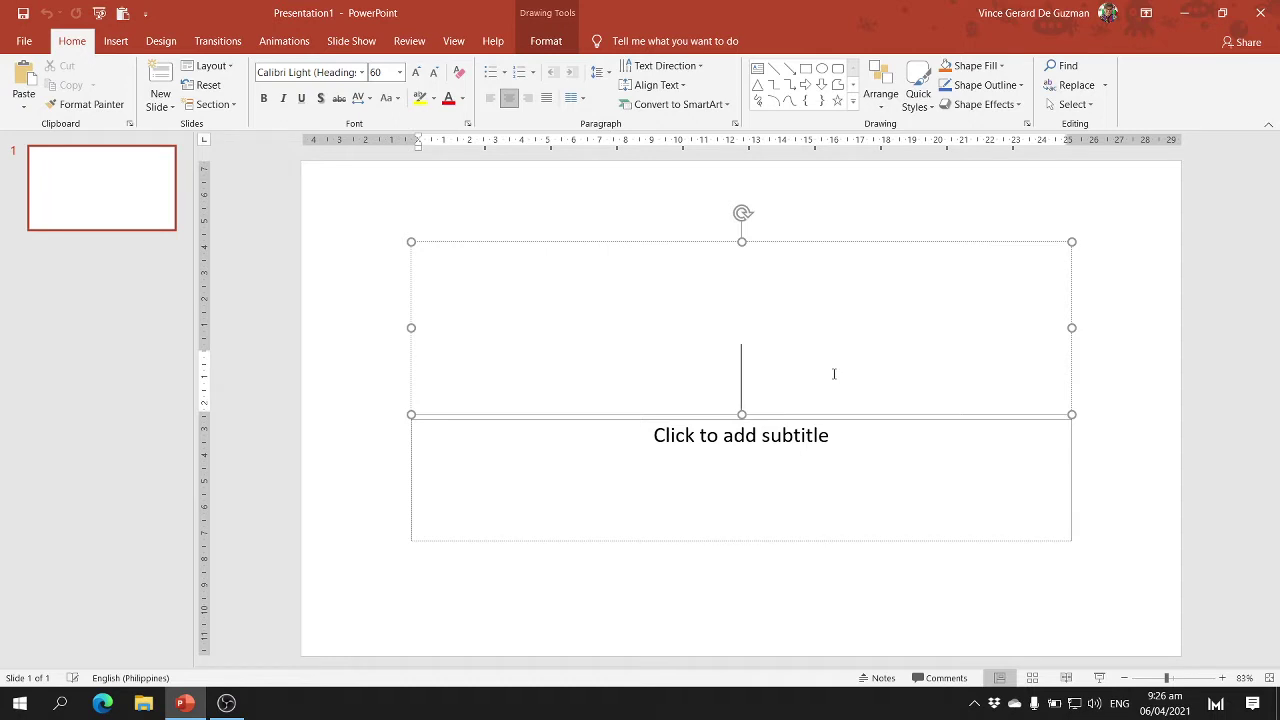
type("Be")
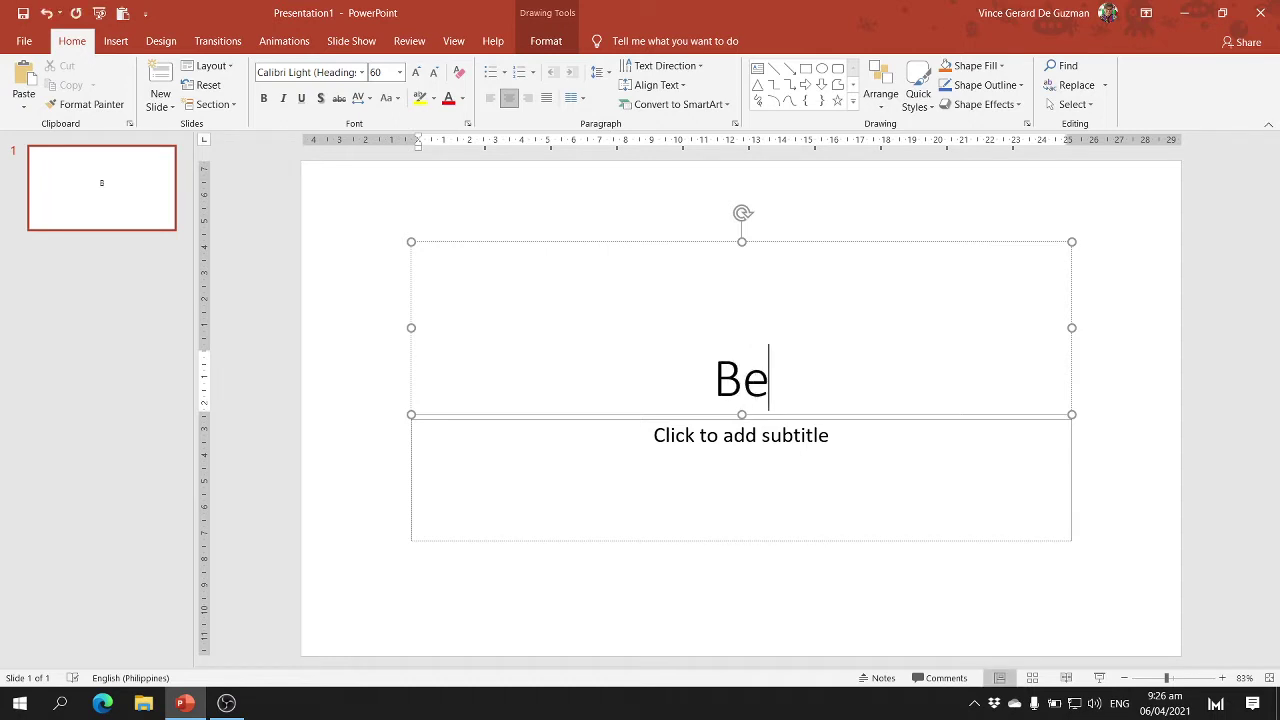
type("verages")
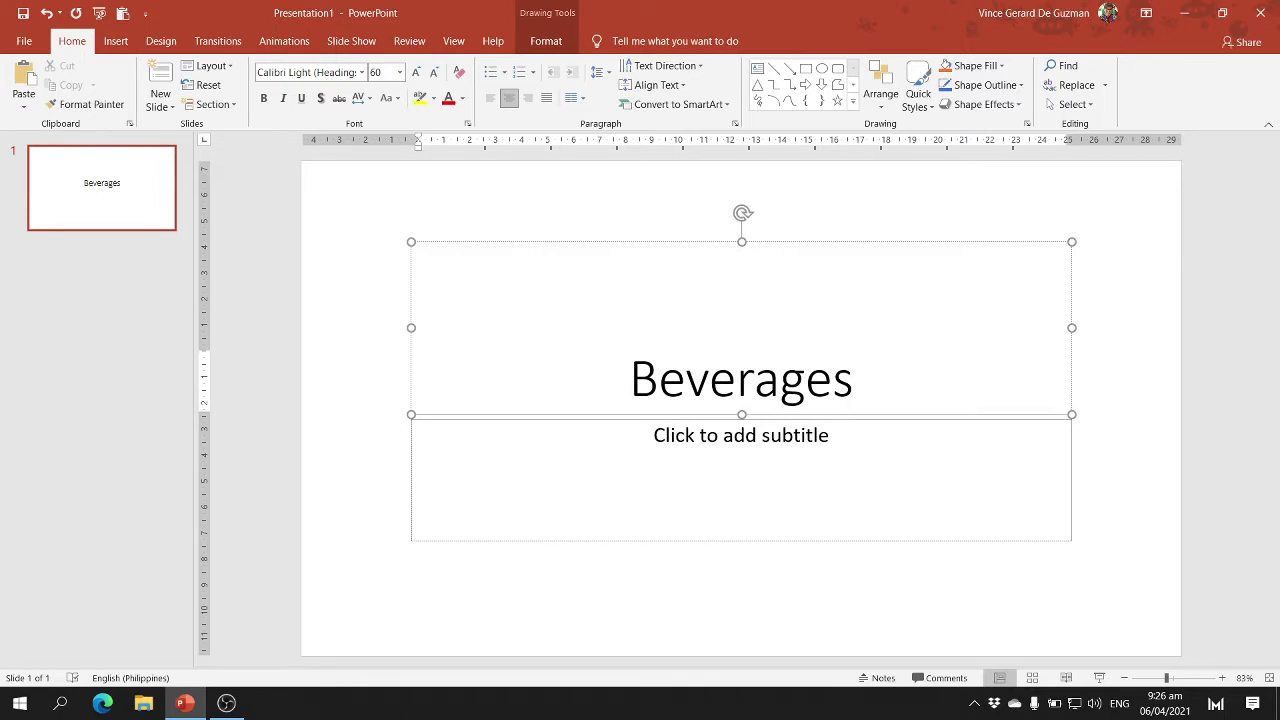
Step: Make the "Beverages" title bold and enlarge its font size to 96
key("ctrl+a")
key("ctrl+b")
key("ctrl+bracketright")
key("ctrl+bracketright")
key("ctrl+bracketright")
key("ctrl+bracketright")
key("ctrl+bracketright")
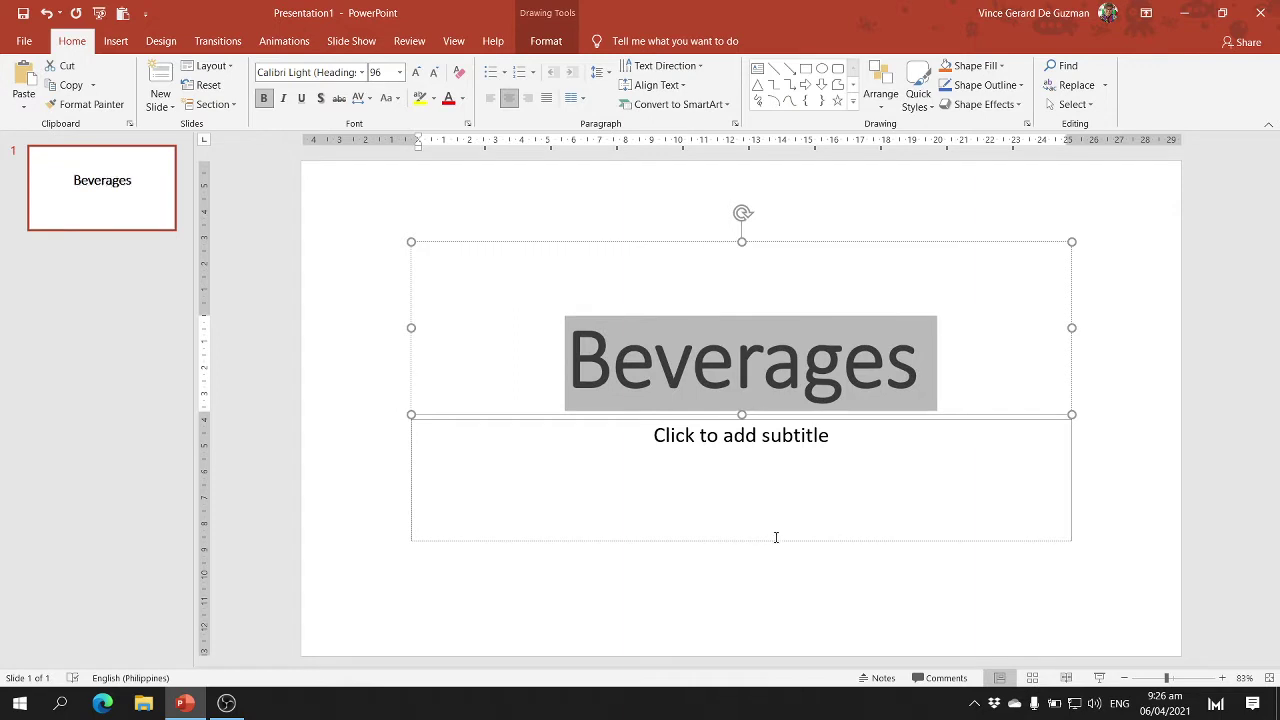
Step: Fill the subtitle with the presenter's full name and "V – St. Jude" on a second line
left_click(780, 467)
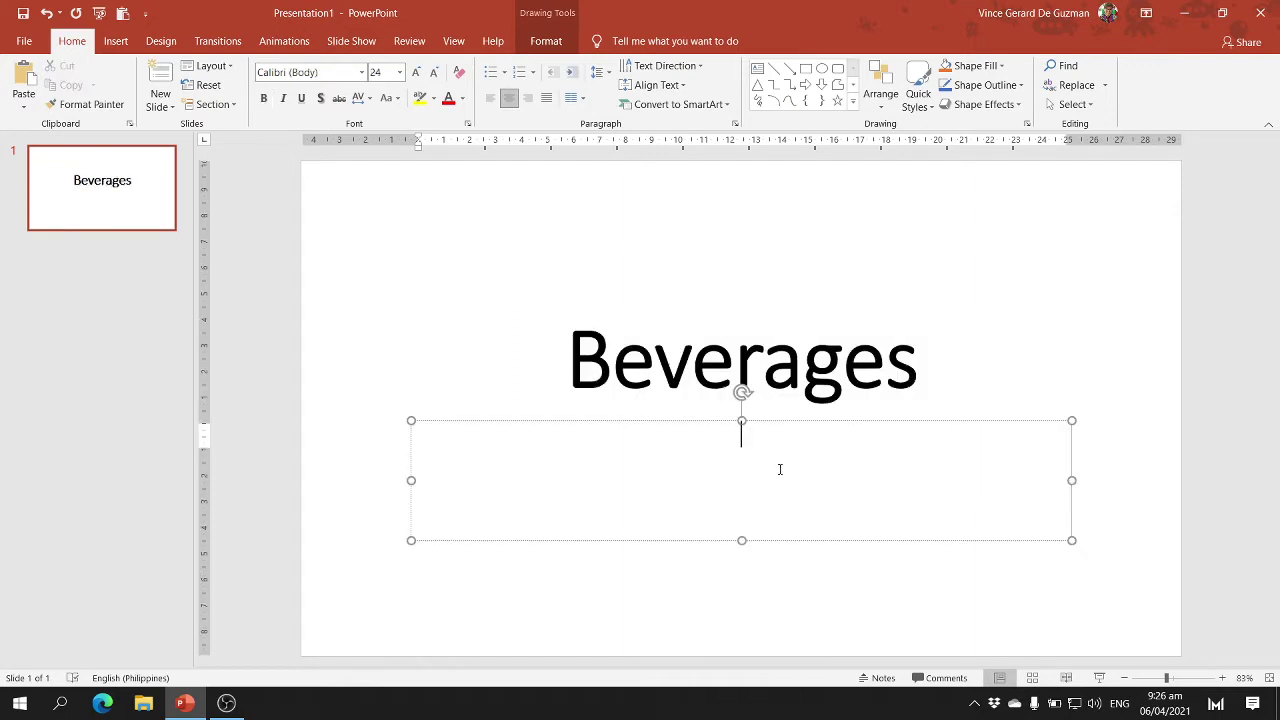
type("Vince Gerard De Guzma")
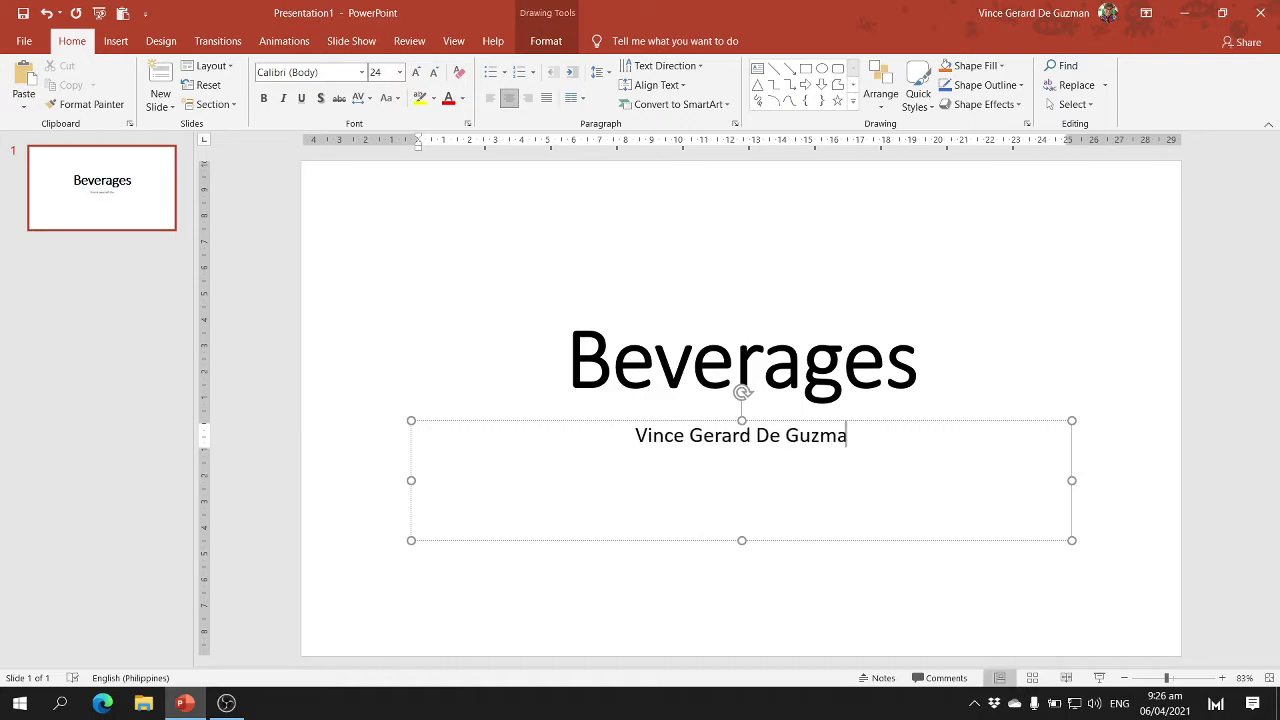
type("n")
key("Return")
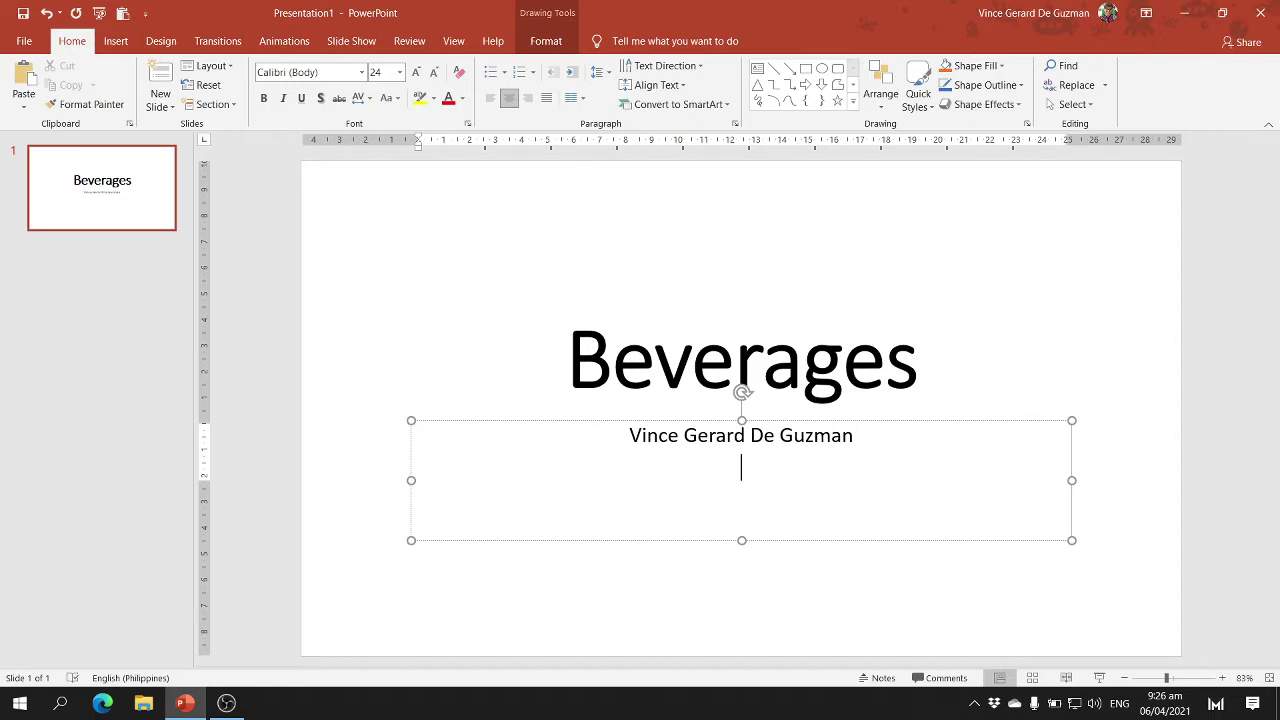
type("V - St. Jude")
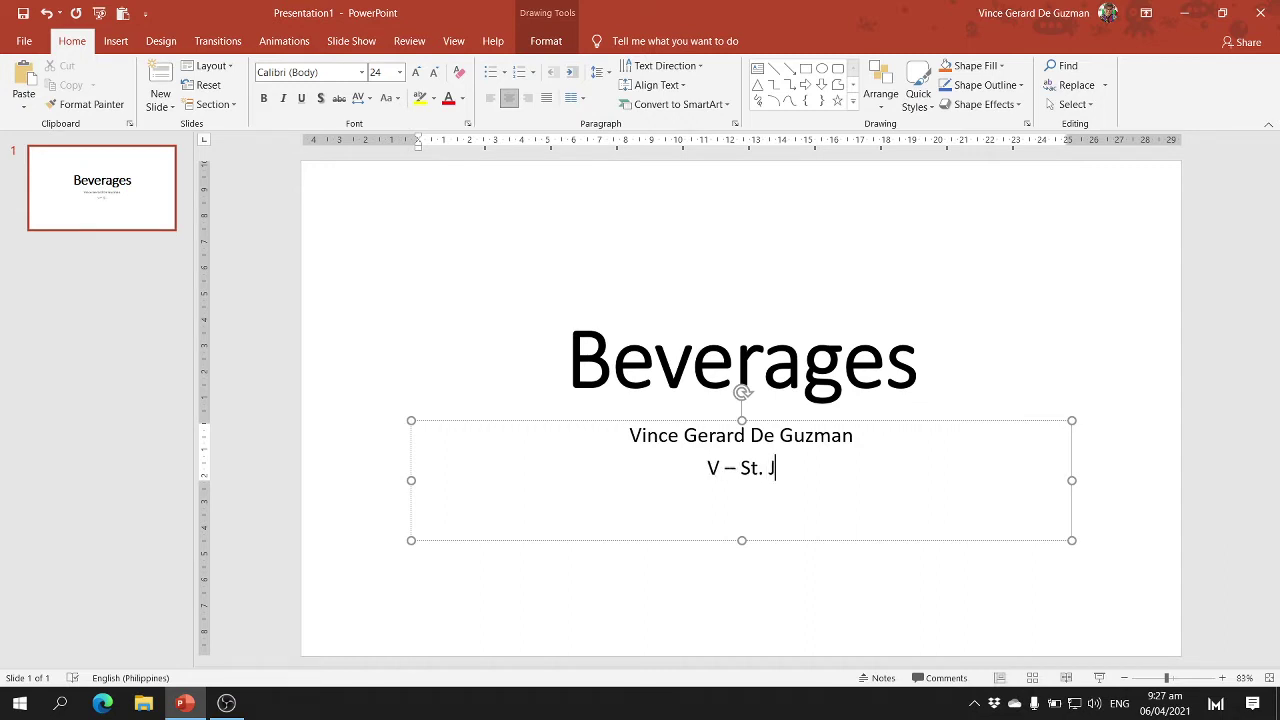
left_click(345, 345)
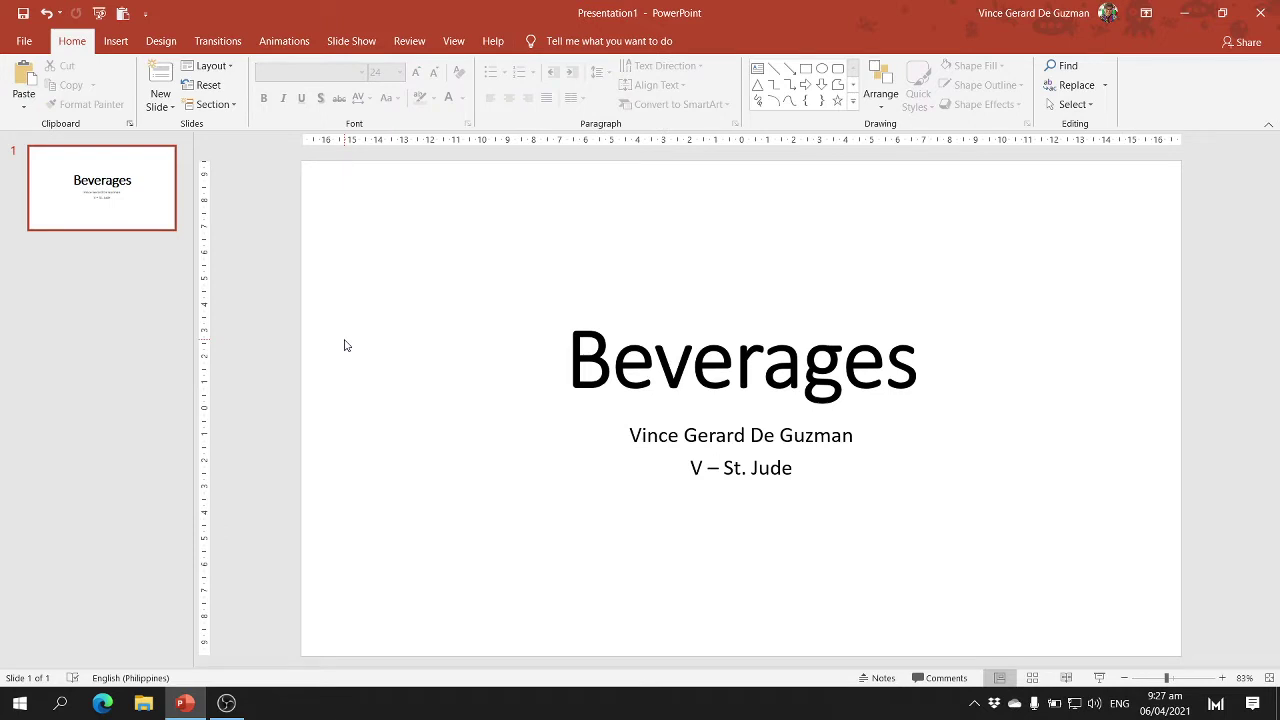
Step: Add a Title and Content slide titled "On your table you can find different kinds of beverages, which among the following beverages would you like to drink?"
left_click(167, 107)
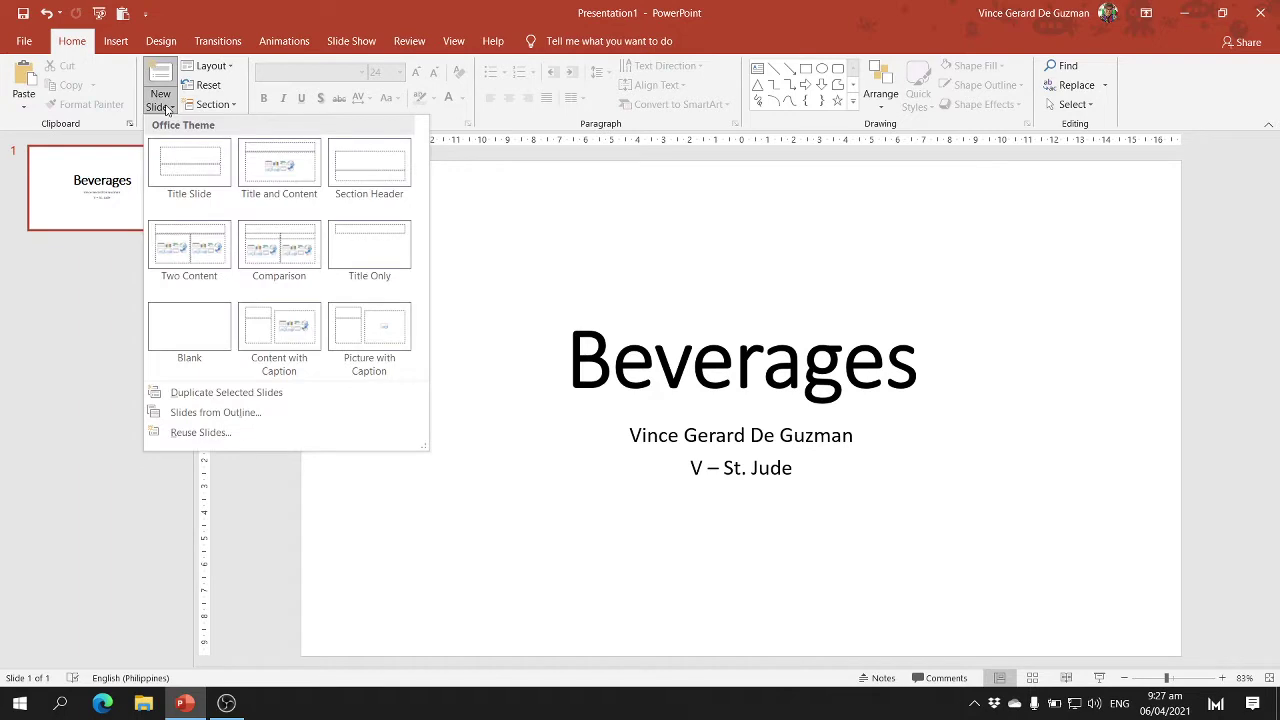
left_click(304, 183)
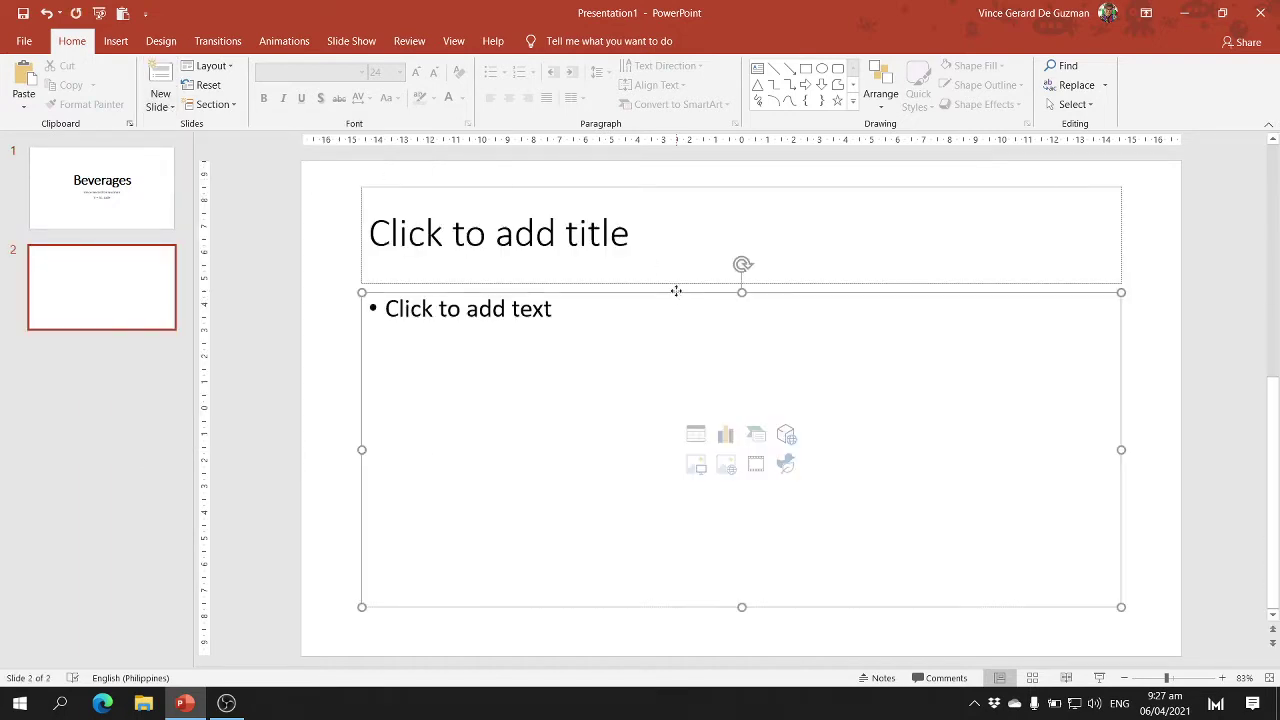
left_click(668, 251)
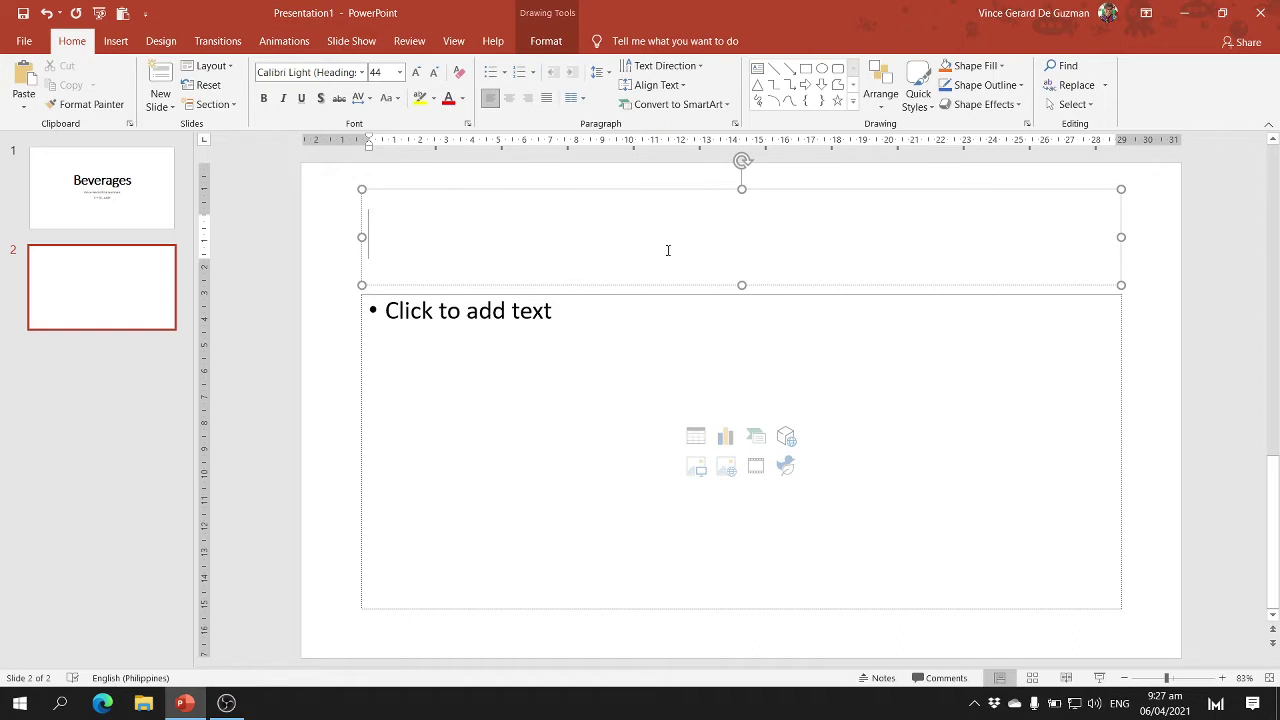
type("On you")
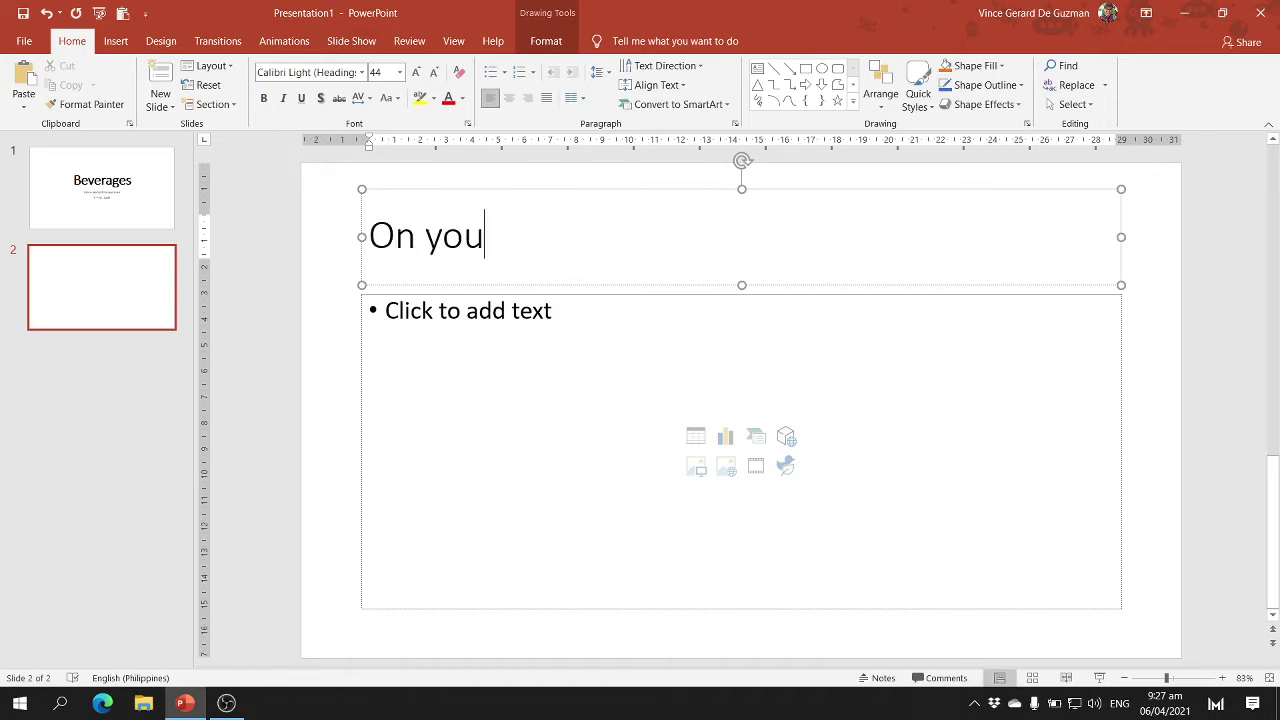
type("r table")
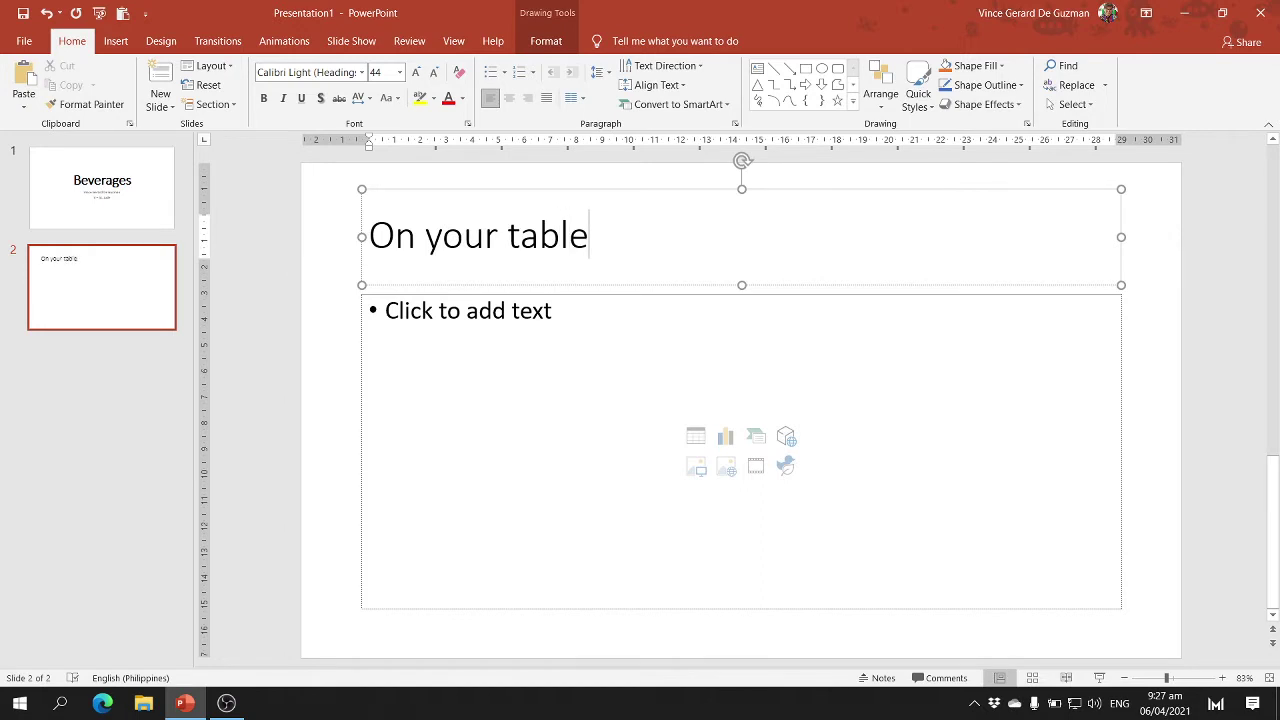
type(" you can")
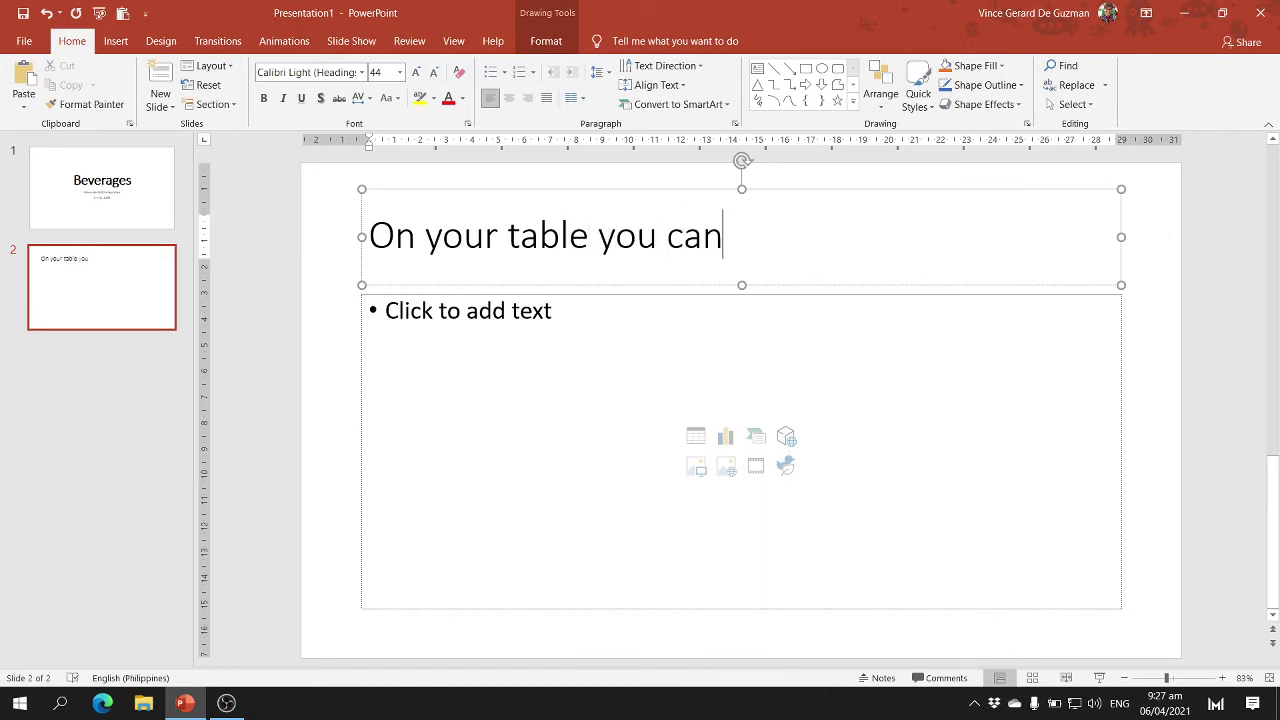
type(" find dif")
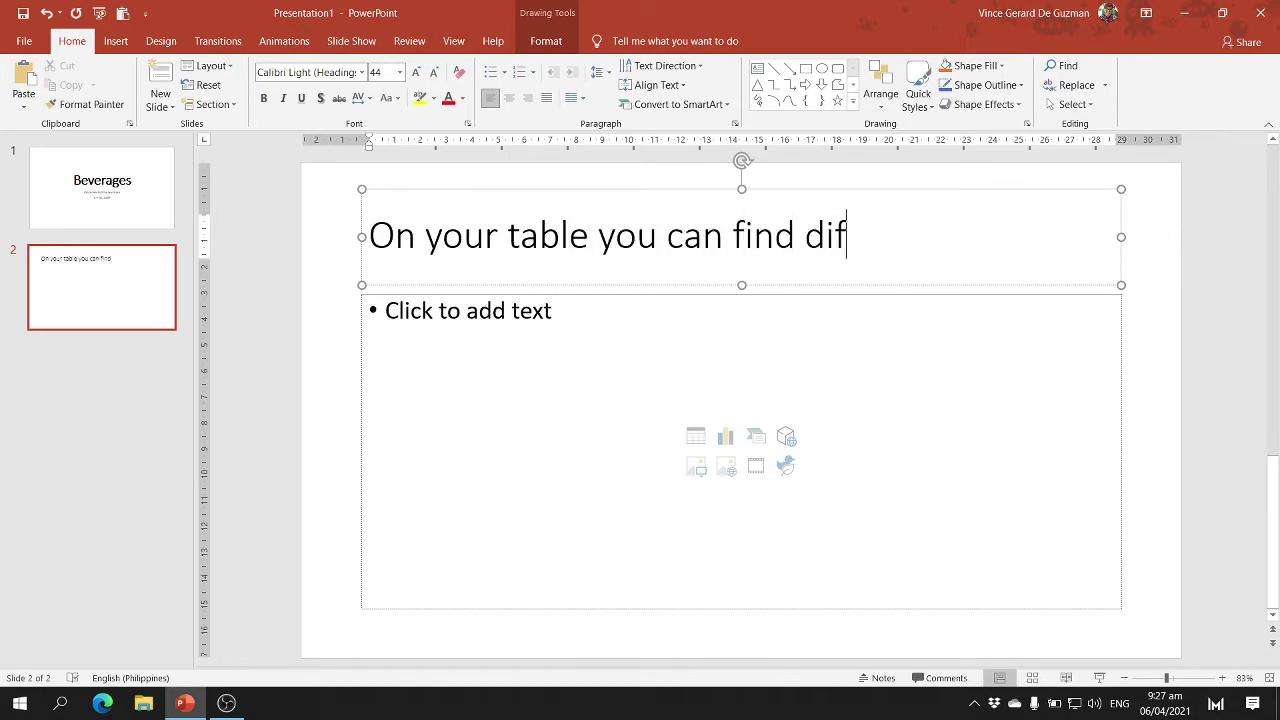
type("ferent kinds ")
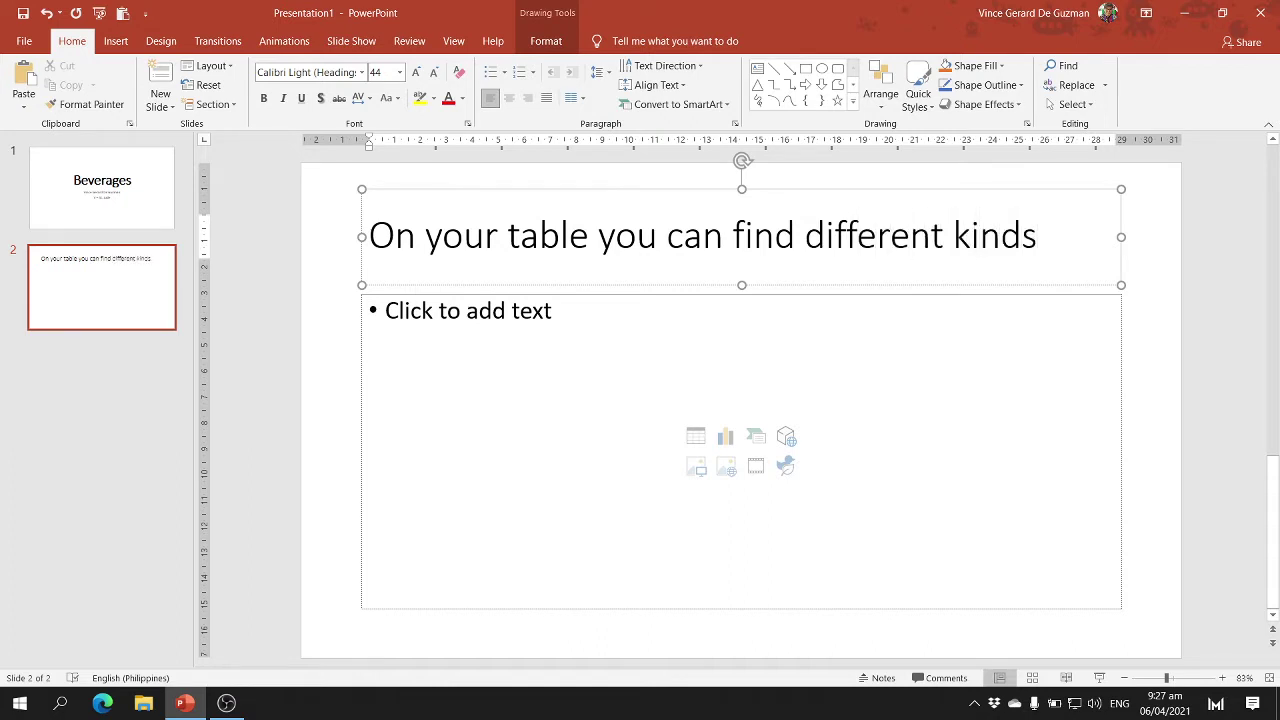
type("of beverag")
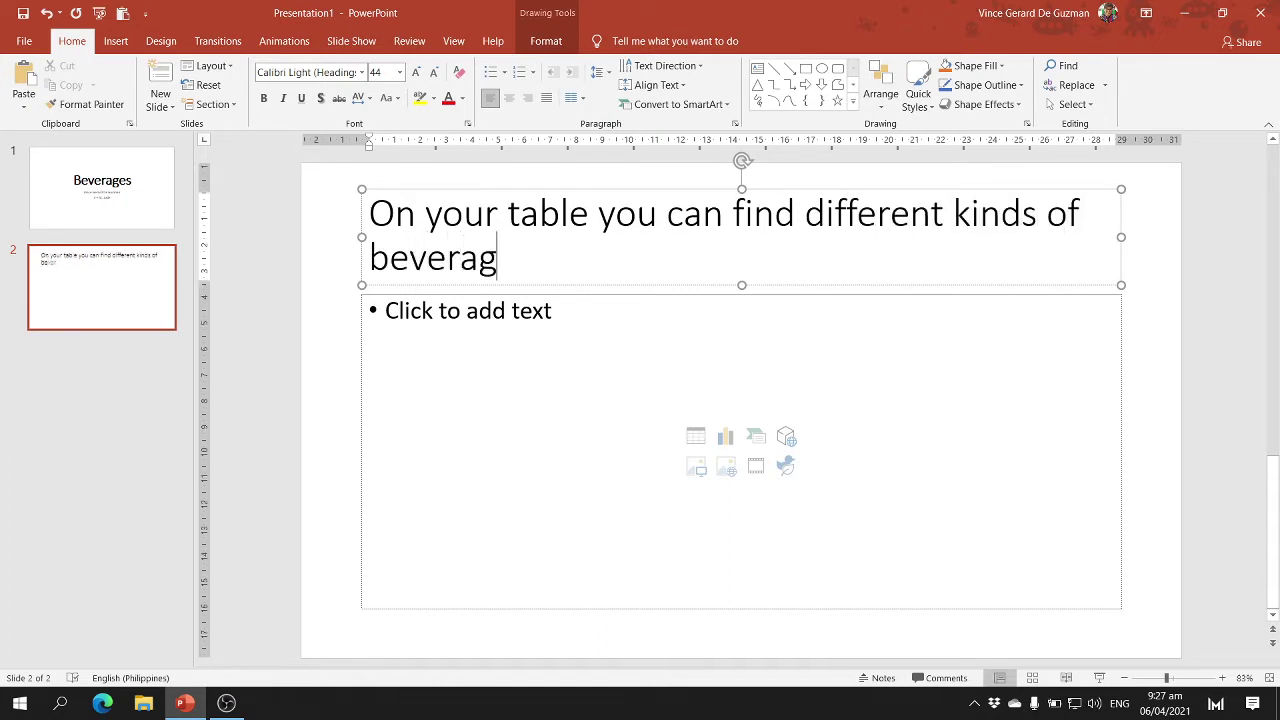
type("es, wh")
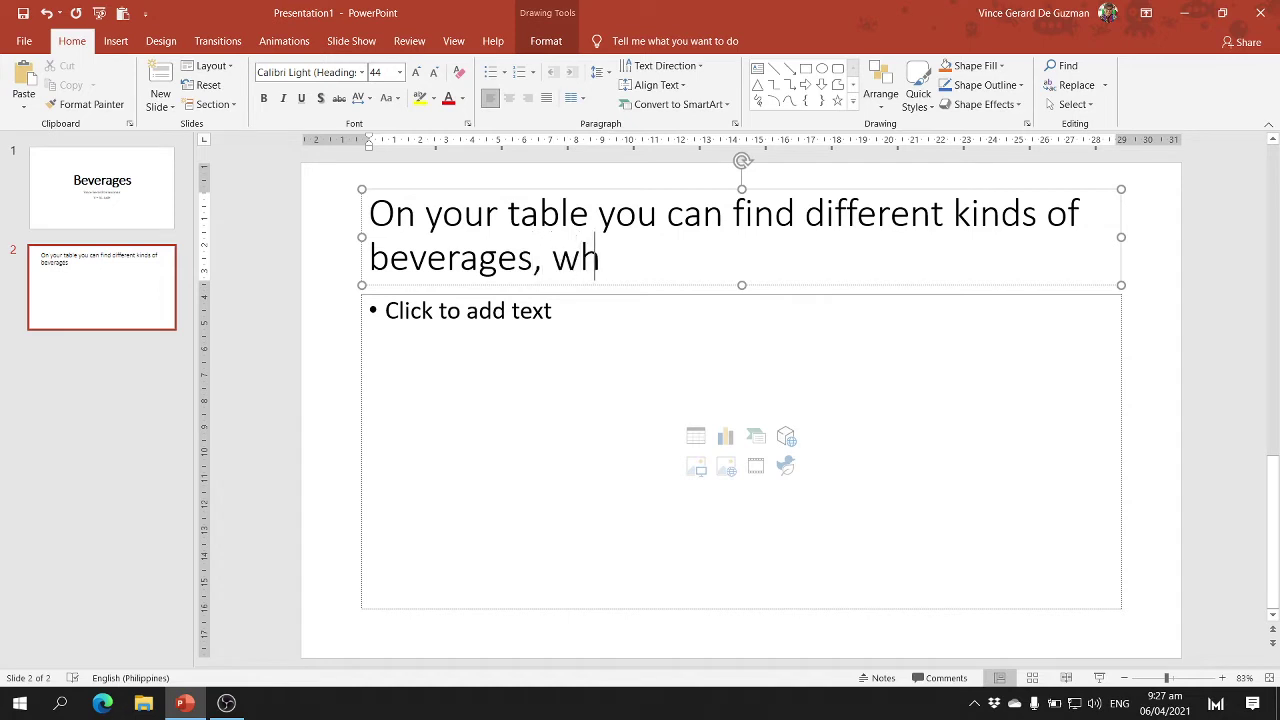
type("ich among the ")
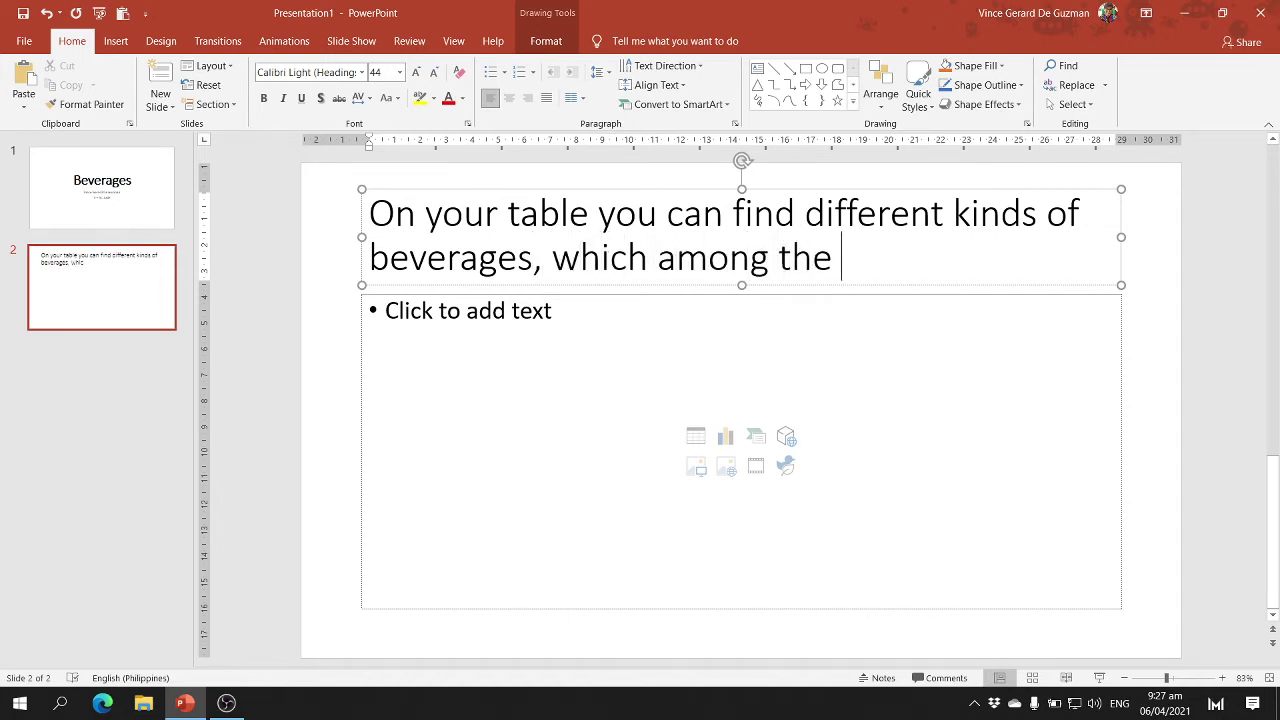
type("follo")
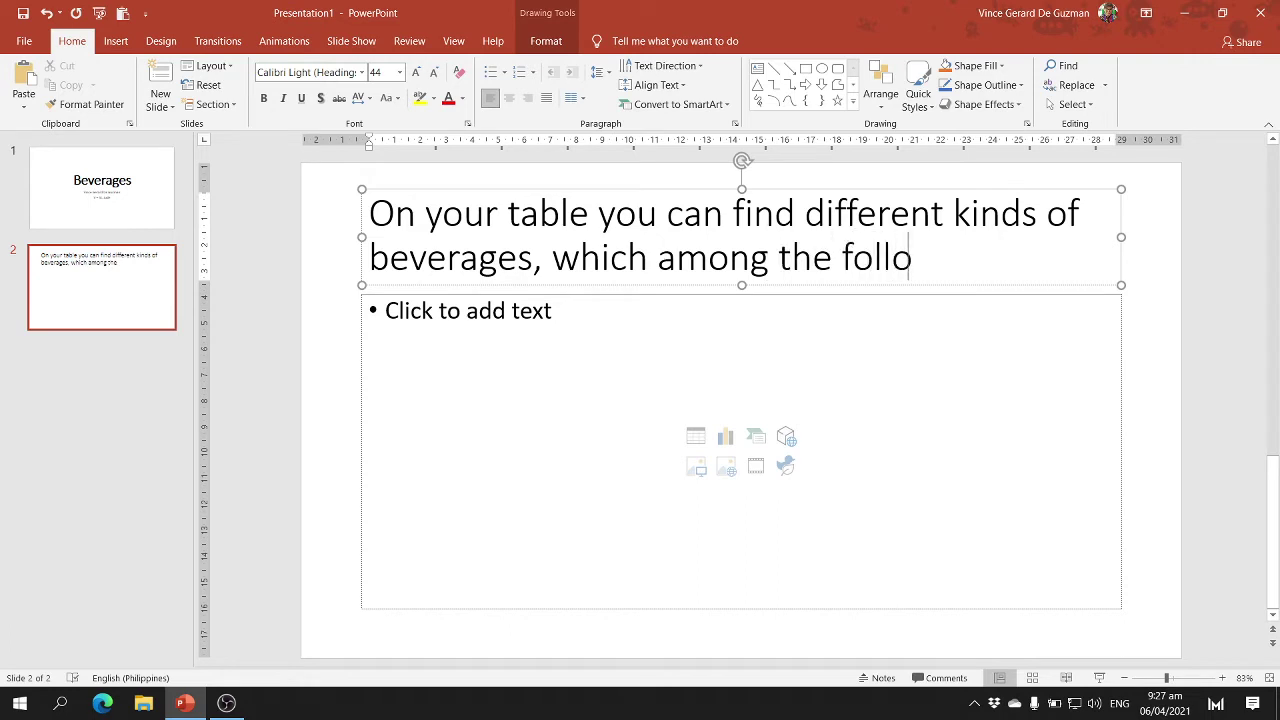
type("wing beverages ")
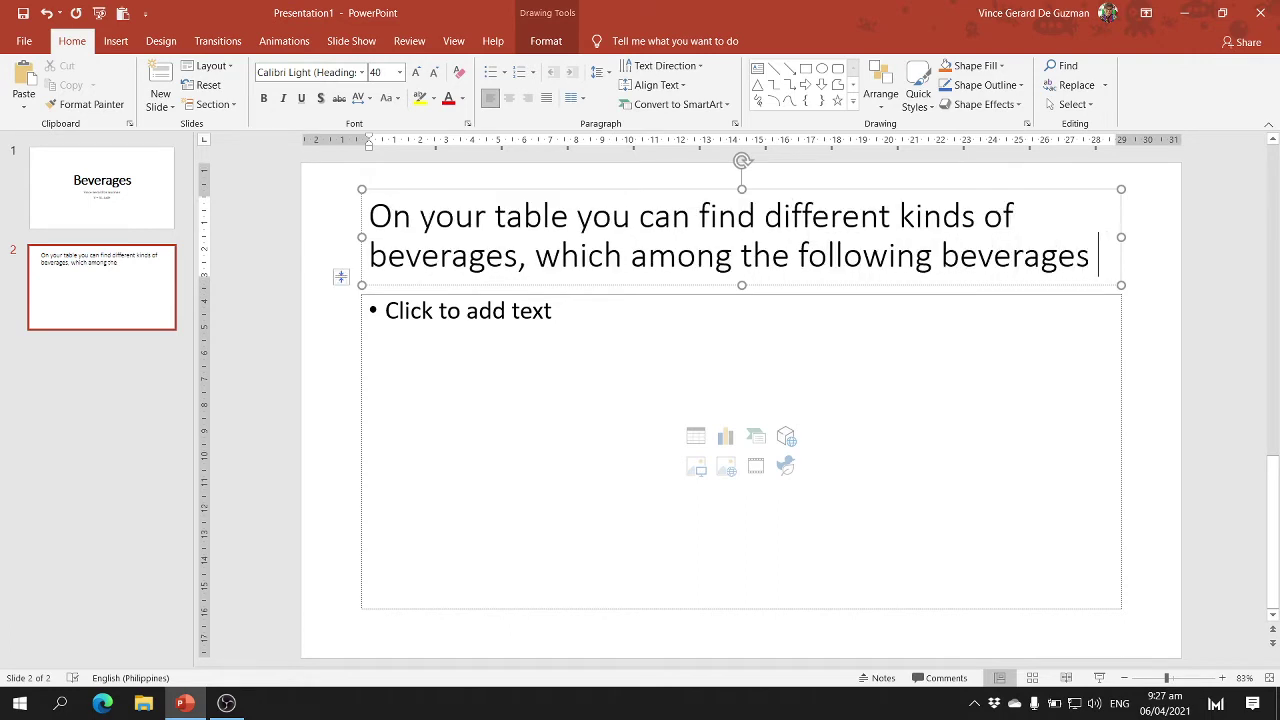
type("woul")
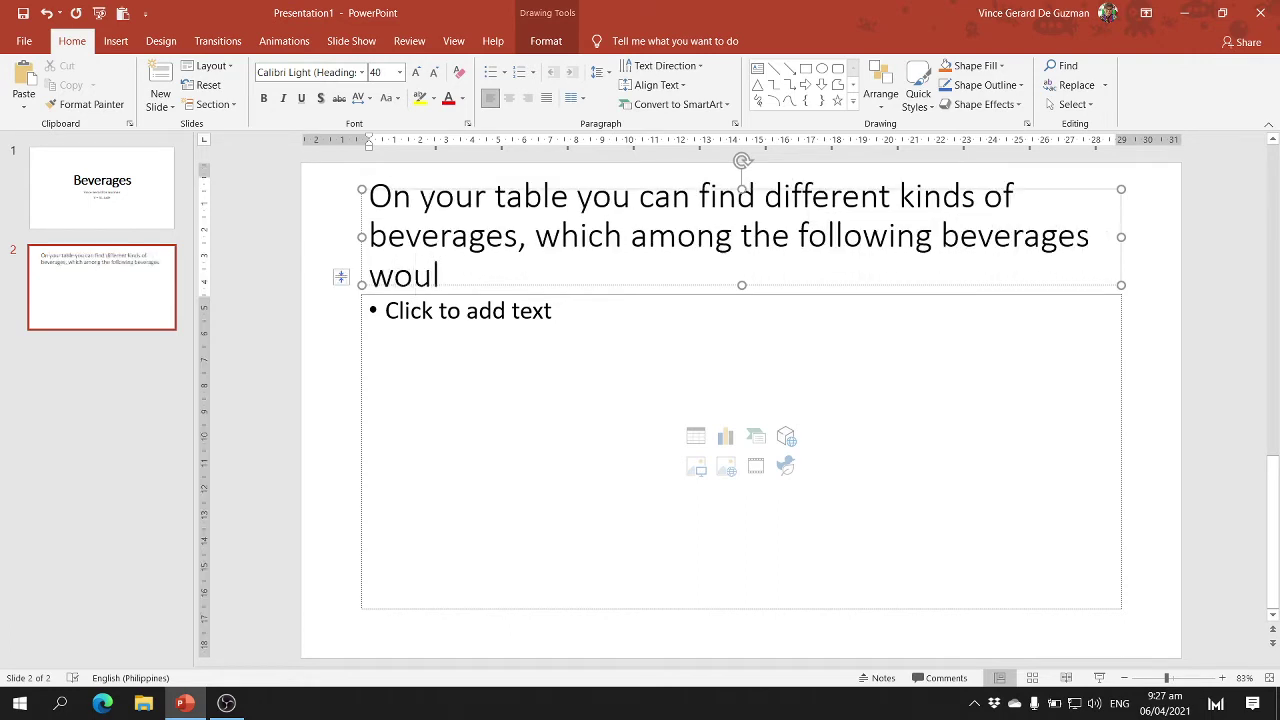
type("d you like to dri")
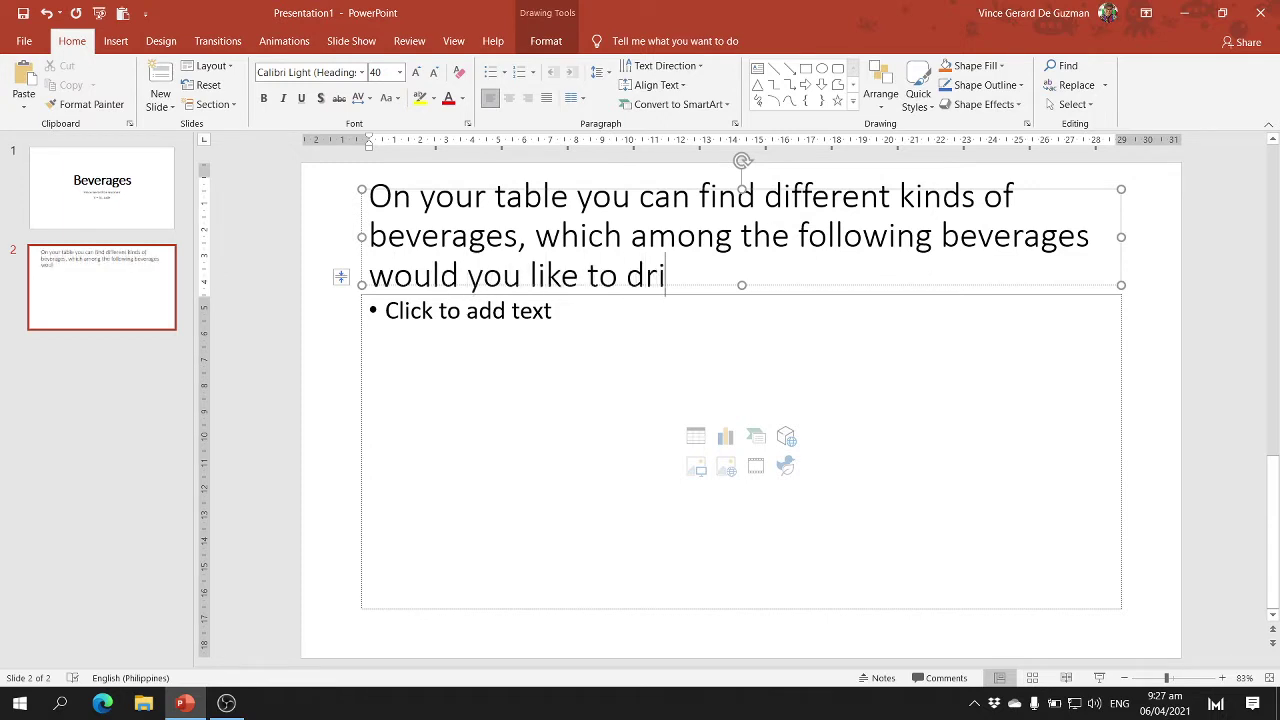
type("nk?")
Step: Reduce the font size of the whole question title on slide 2 to 36
key("ctrl+a")
key("ctrl+shift+comma")
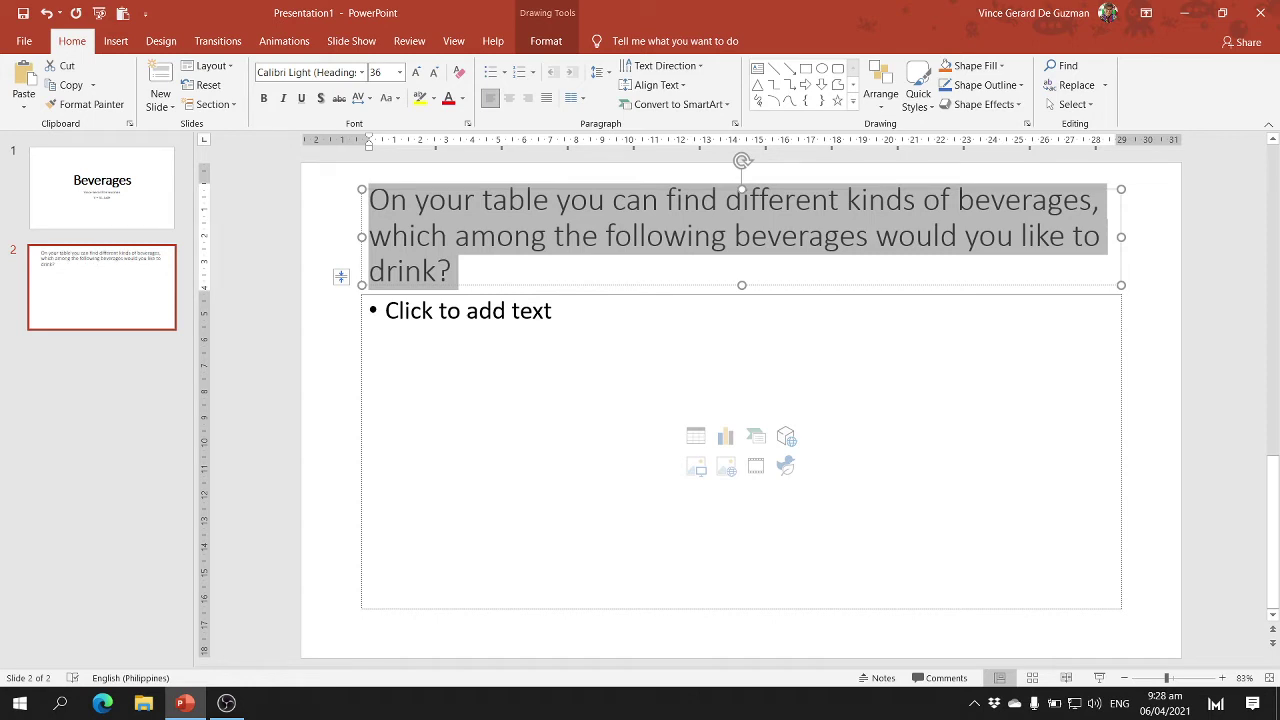
left_click(466, 331)
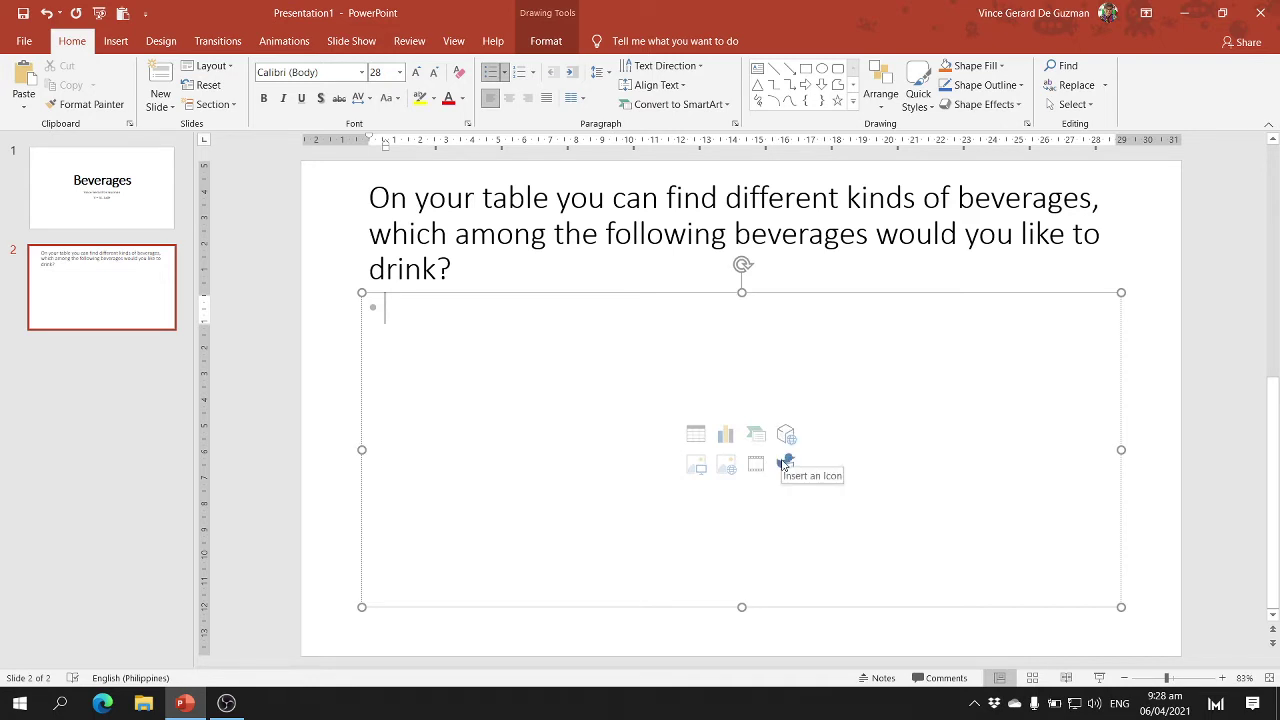
Step: Insert a standard pie chart into the content placeholder of slide 2
left_click(726, 436)
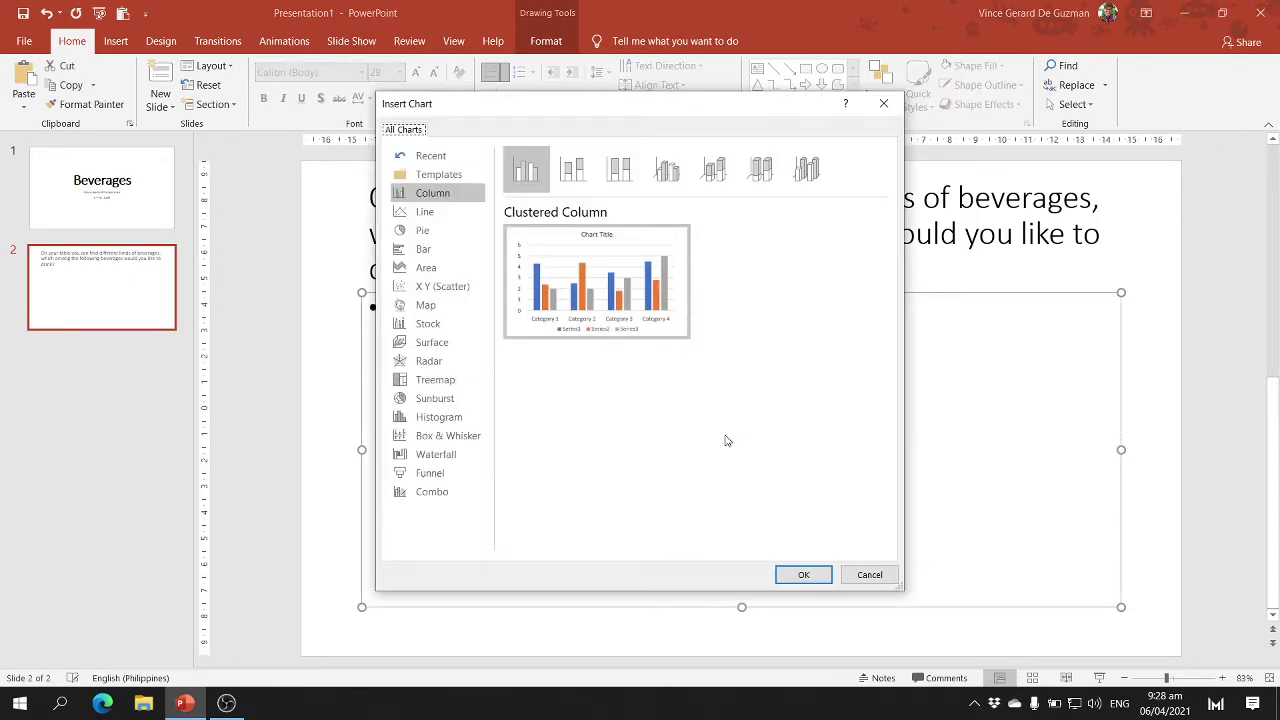
left_click(458, 231)
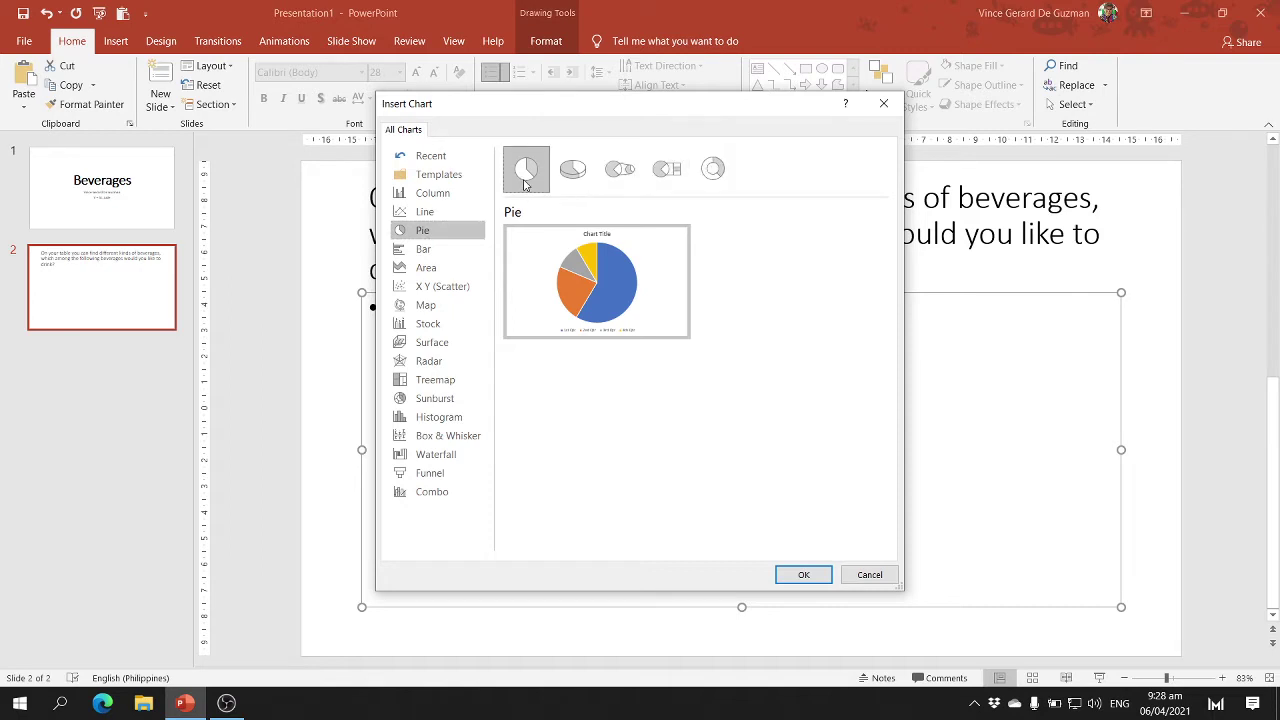
mouse_move(620, 260)
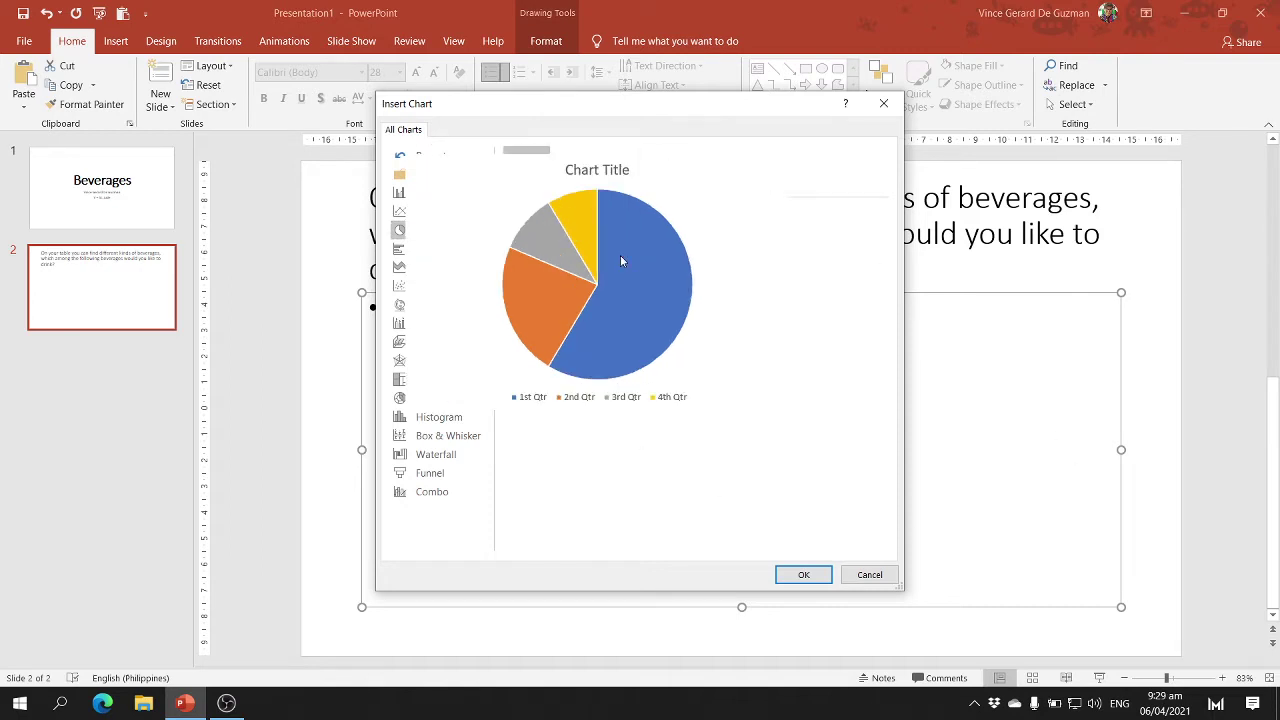
left_click(805, 576)
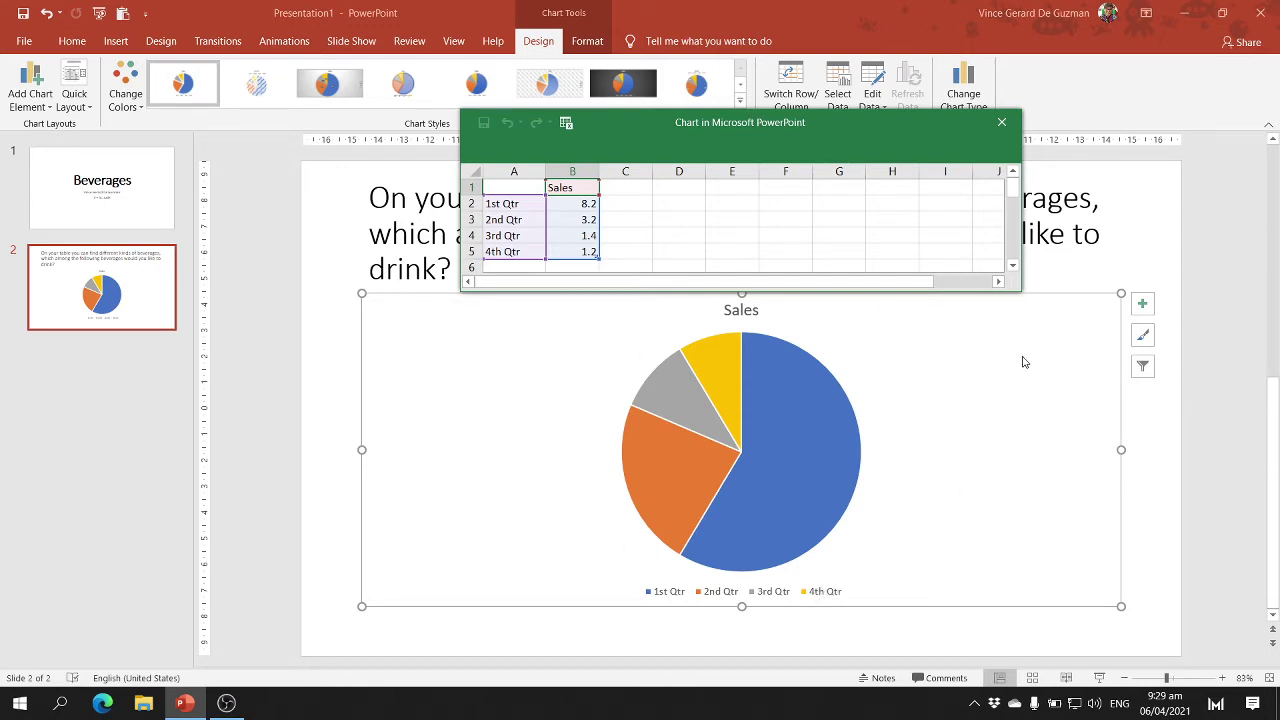
Step: Move the chart's data sheet window off the pie chart and enlarge it to show more rows and columns
left_click_drag(732, 126, 474, 52)
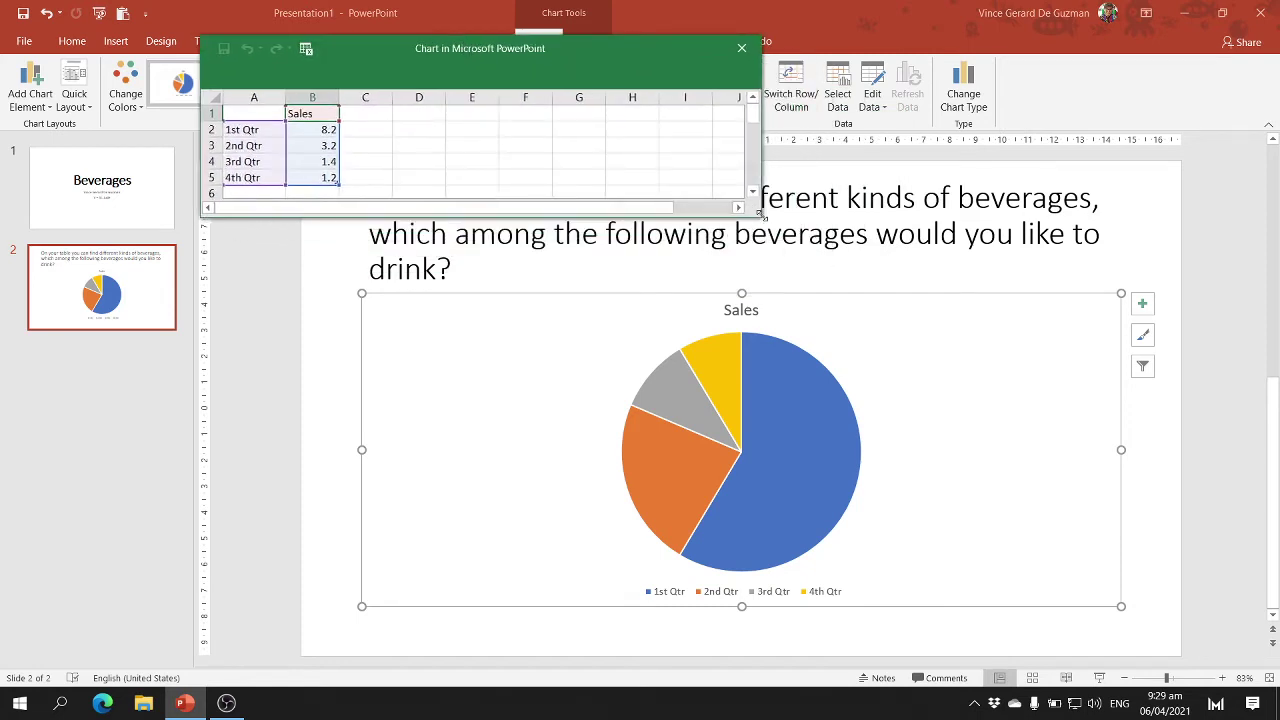
left_click_drag(760, 213, 1137, 551)
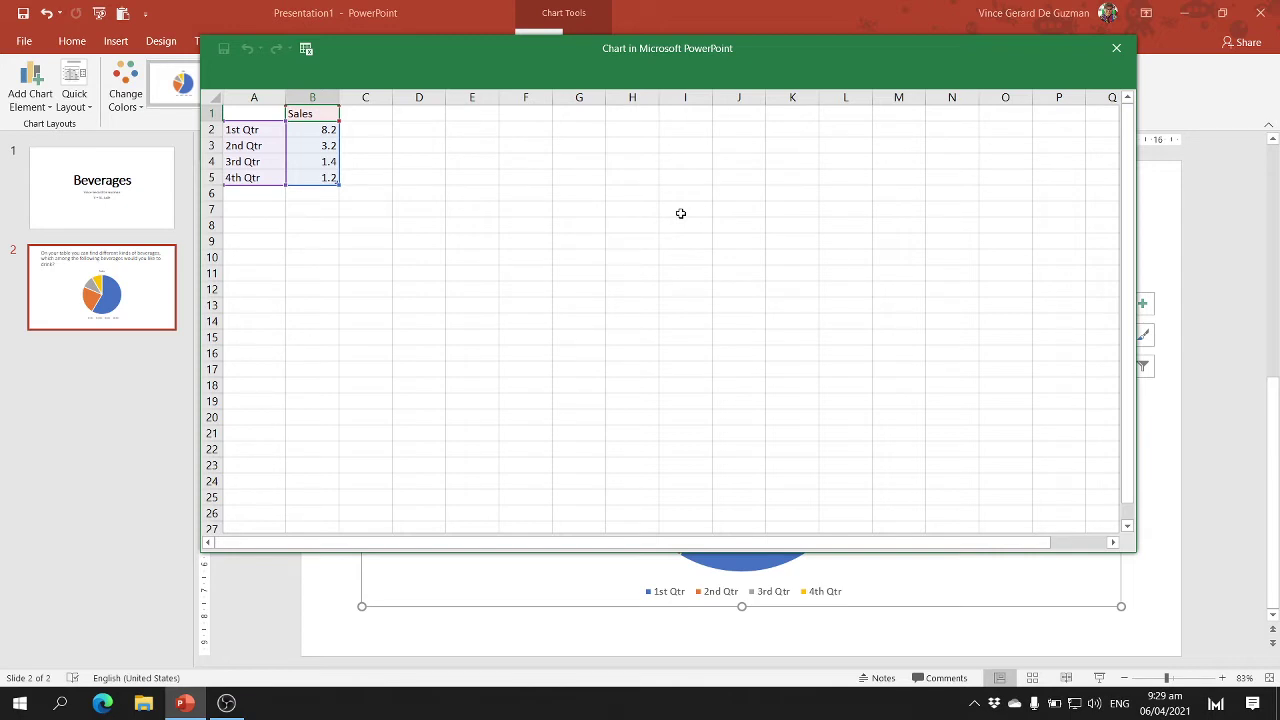
Step: Replace the four quarter labels in the chart's data sheet with Water, Softdrinks, Coffee/Tea and Hard Drinks
left_click(232, 130)
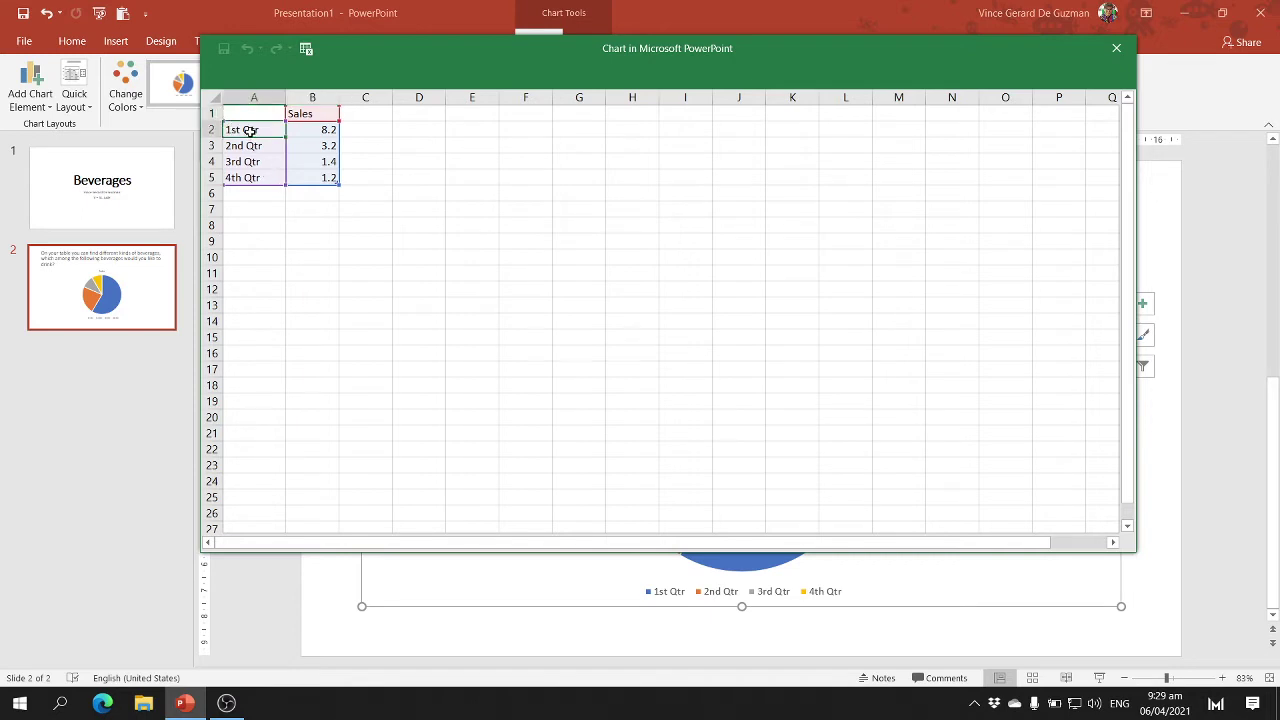
left_click_drag(249, 137, 249, 177)
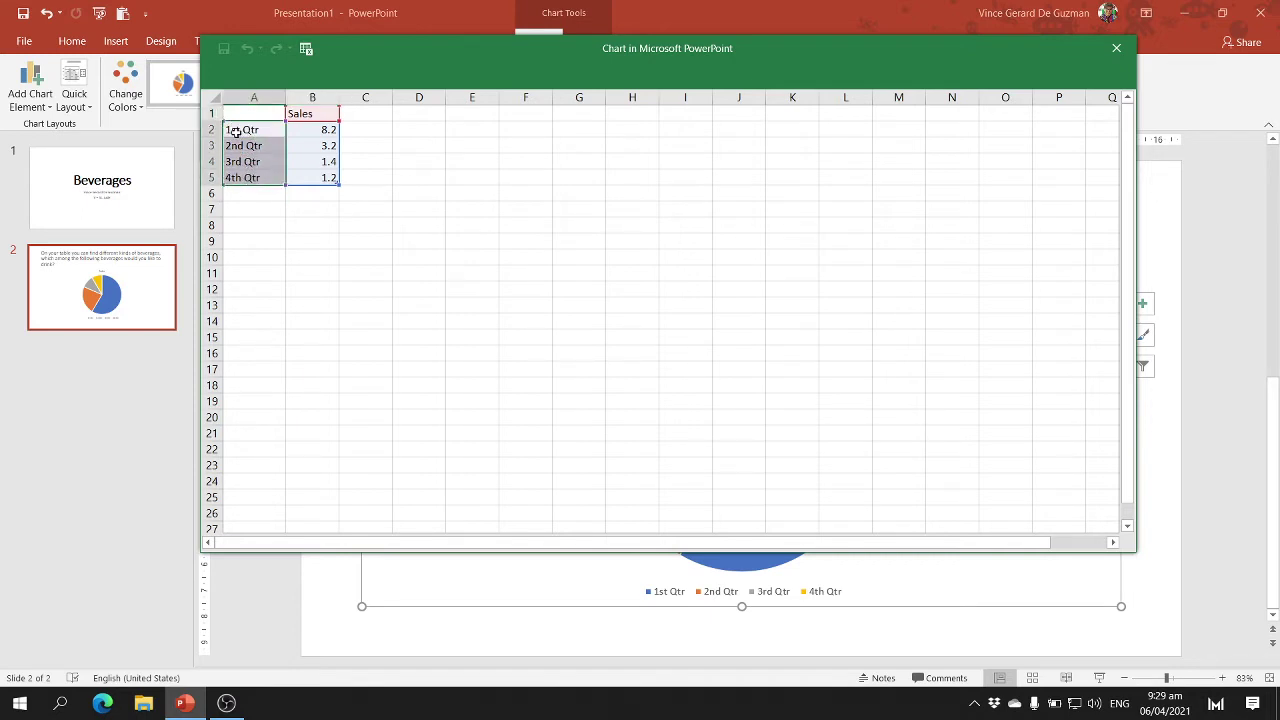
left_click(232, 130)
type("Wate")
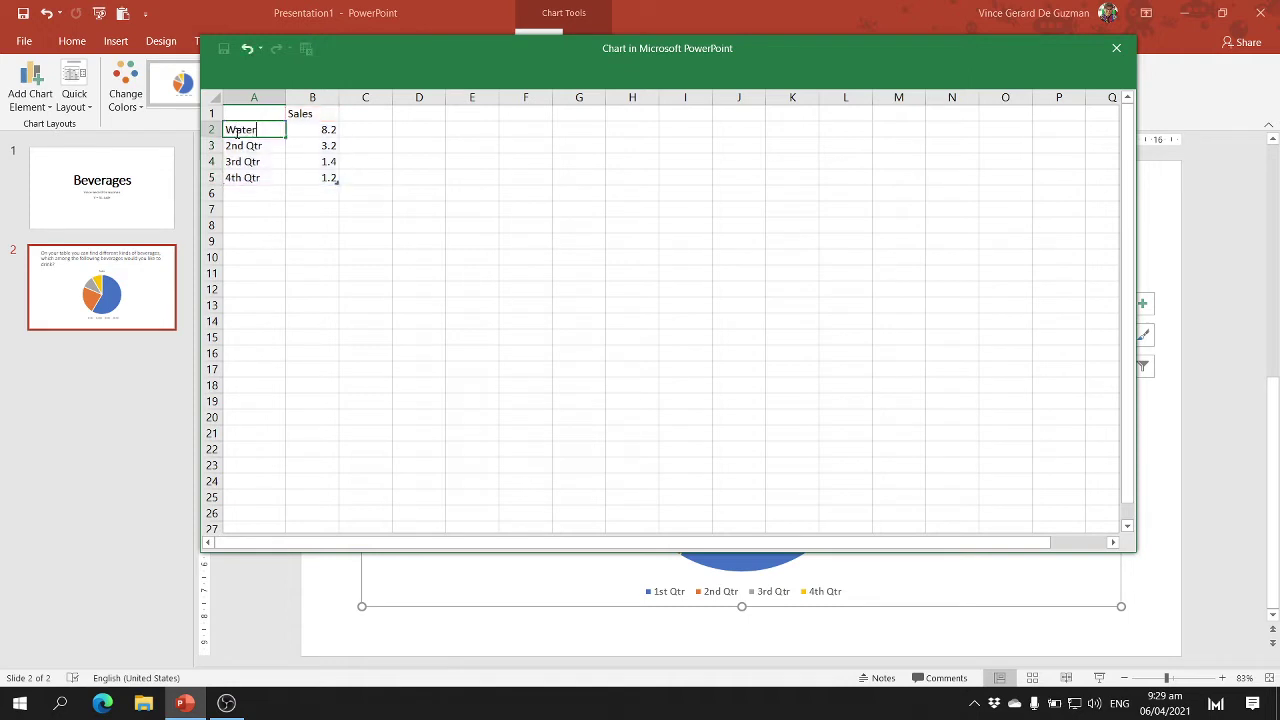
type("r")
key("Return")
type("Softdrink")
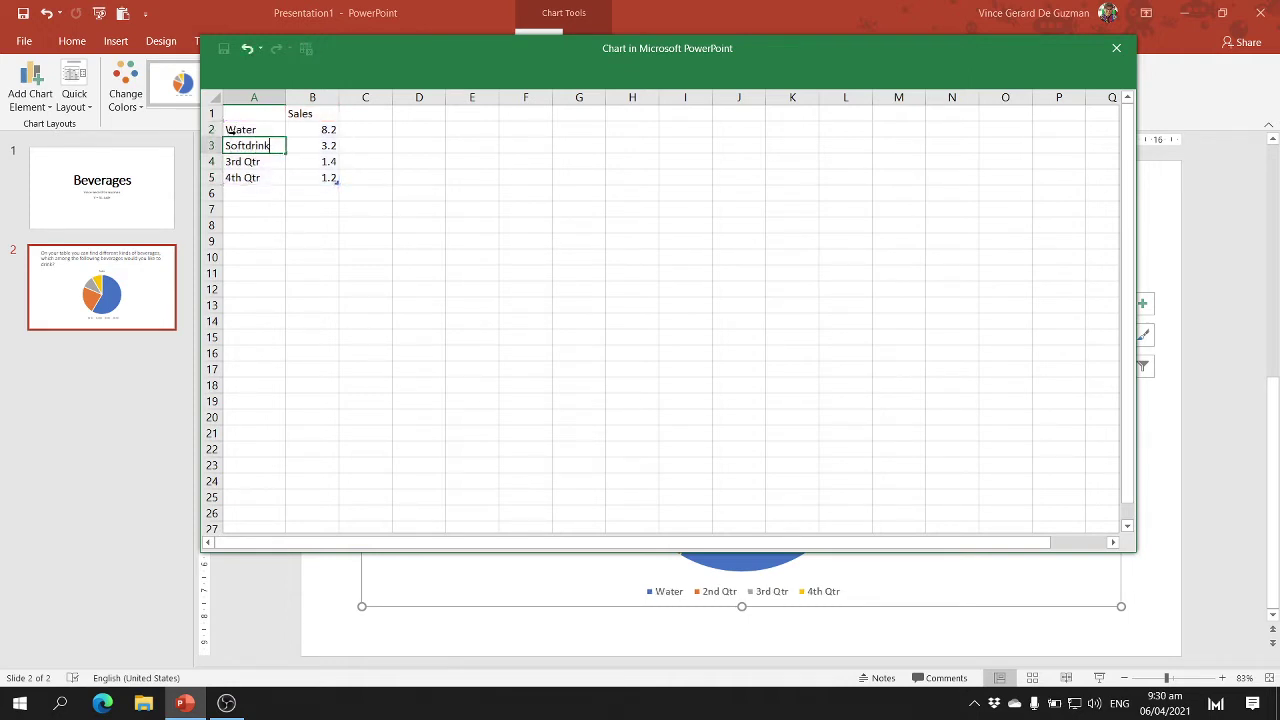
type("s")
key("Return")
type("Coffee/Tea")
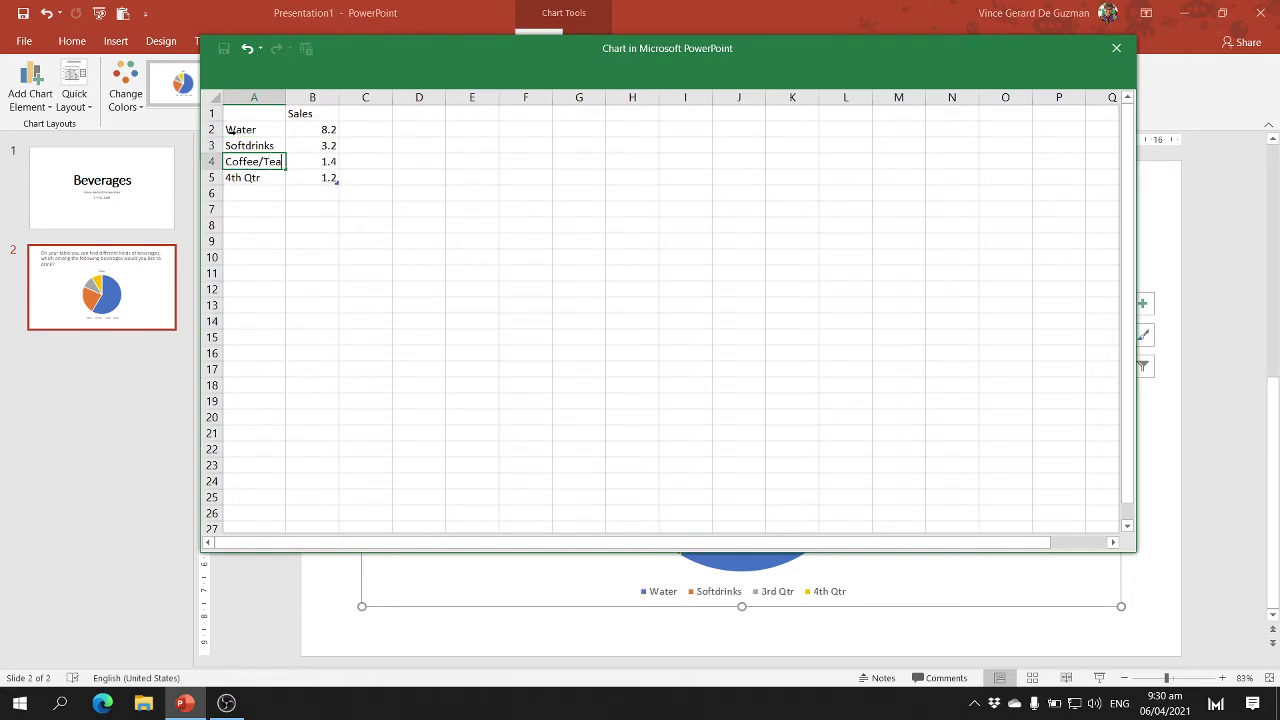
key("Return")
type("Hard")
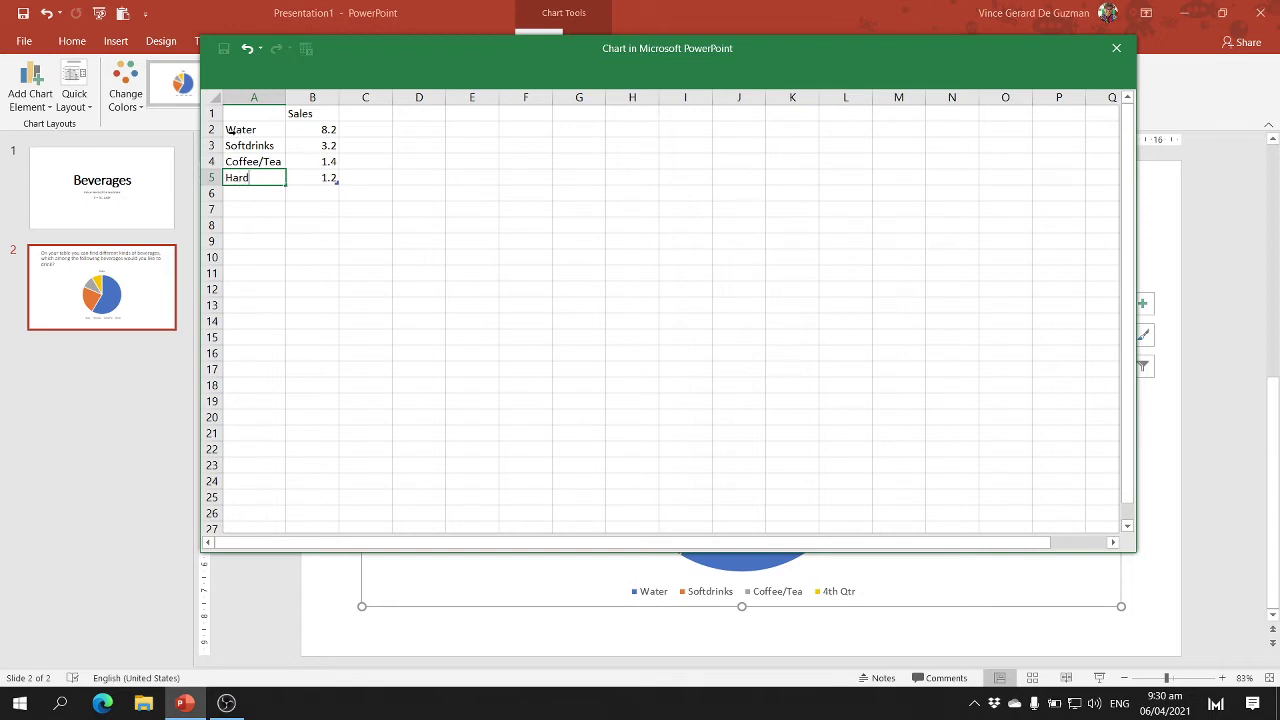
type(" Drinks")
Step: Rename the Sales series heading in cell B1 of the data sheet to "Answers"
key("Tab")
key("Up")
key("Up")
key("Up")
key("Up")
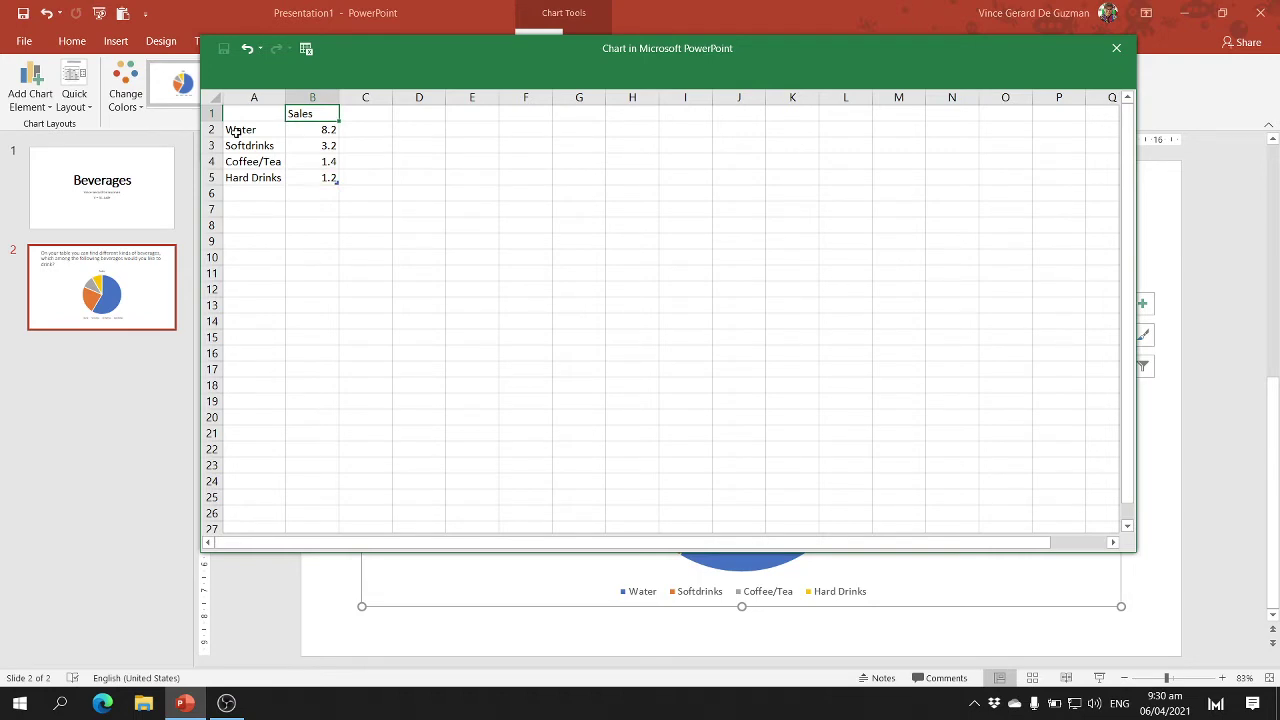
type("Answers")
key("Return")
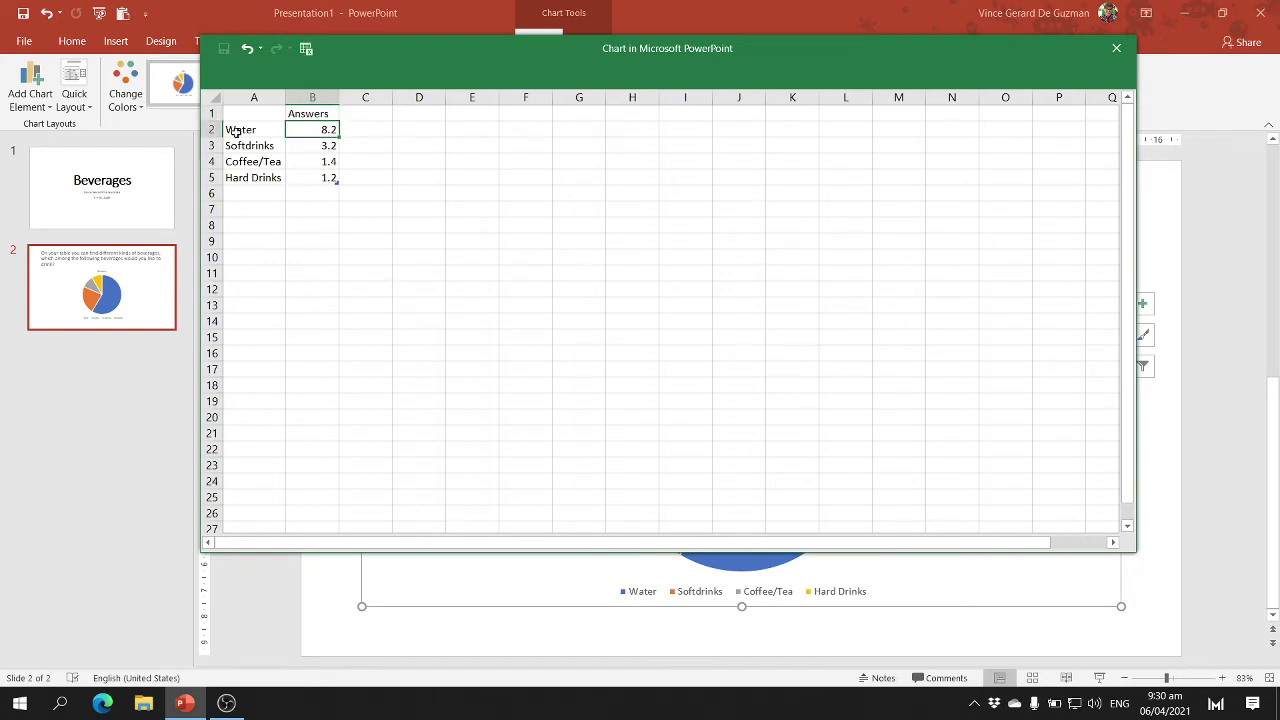
Step: Enter the answer counts 15, 18, 9 and 8 for the four beverages and shrink the data sheet window to uncover the pie chart
type("15")
key("Return")
type("18")
key("Return")
type("9")
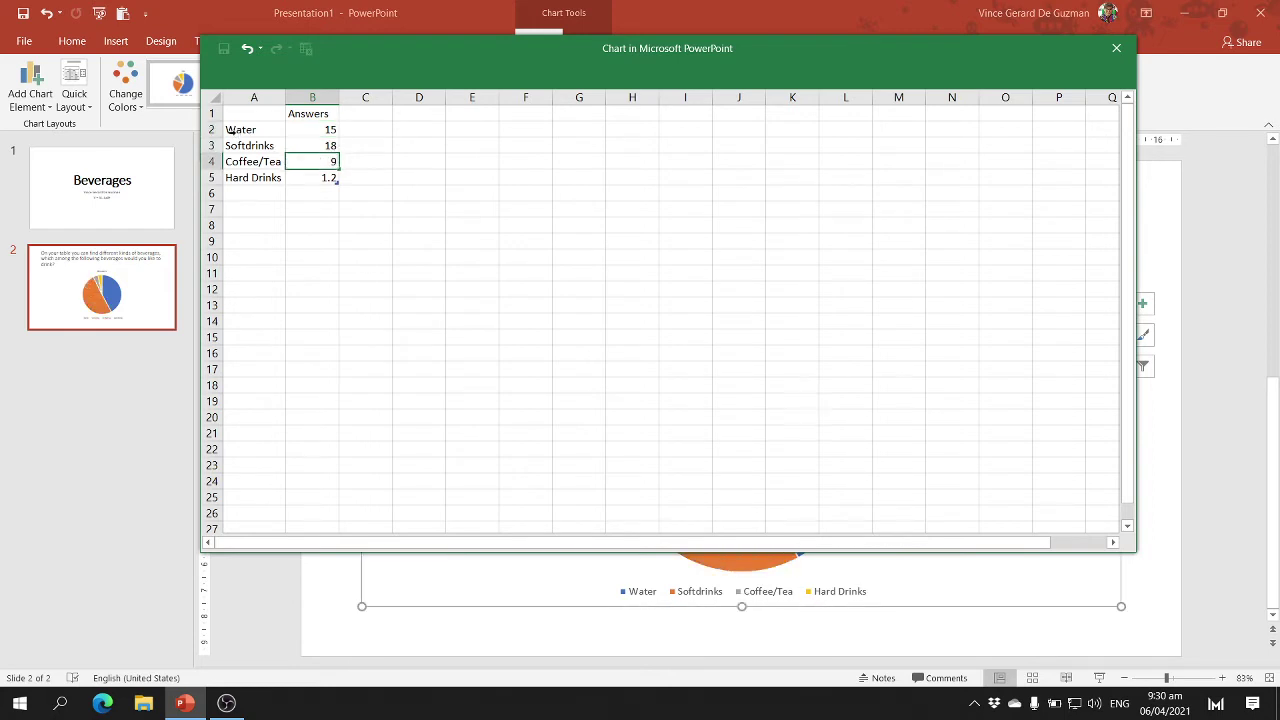
key("Return")
type("8")
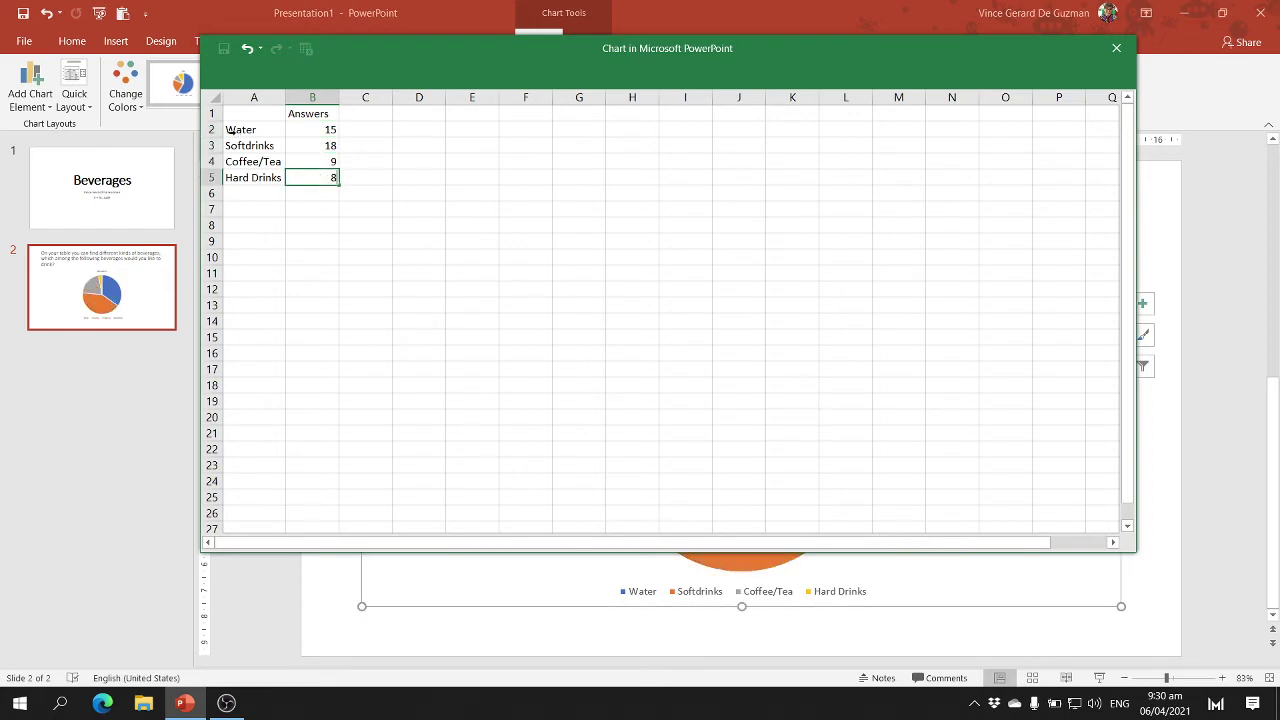
key("Tab")
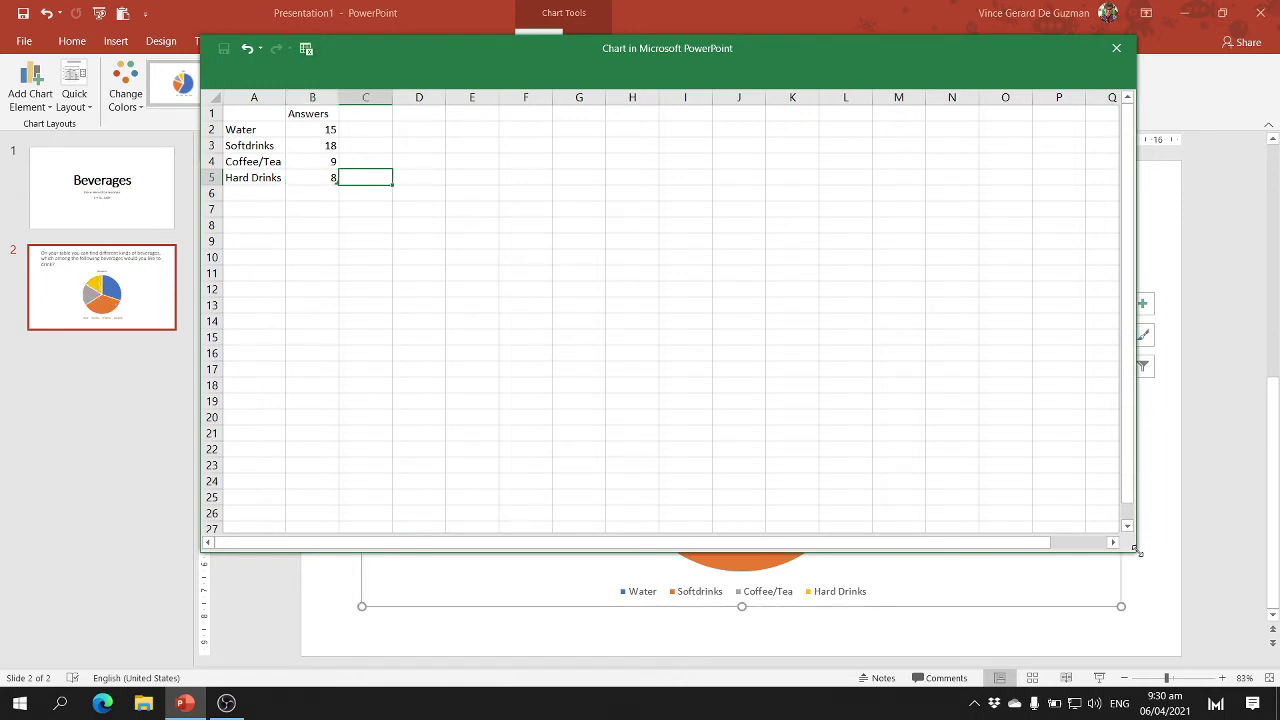
left_click_drag(1136, 550, 1216, 226)
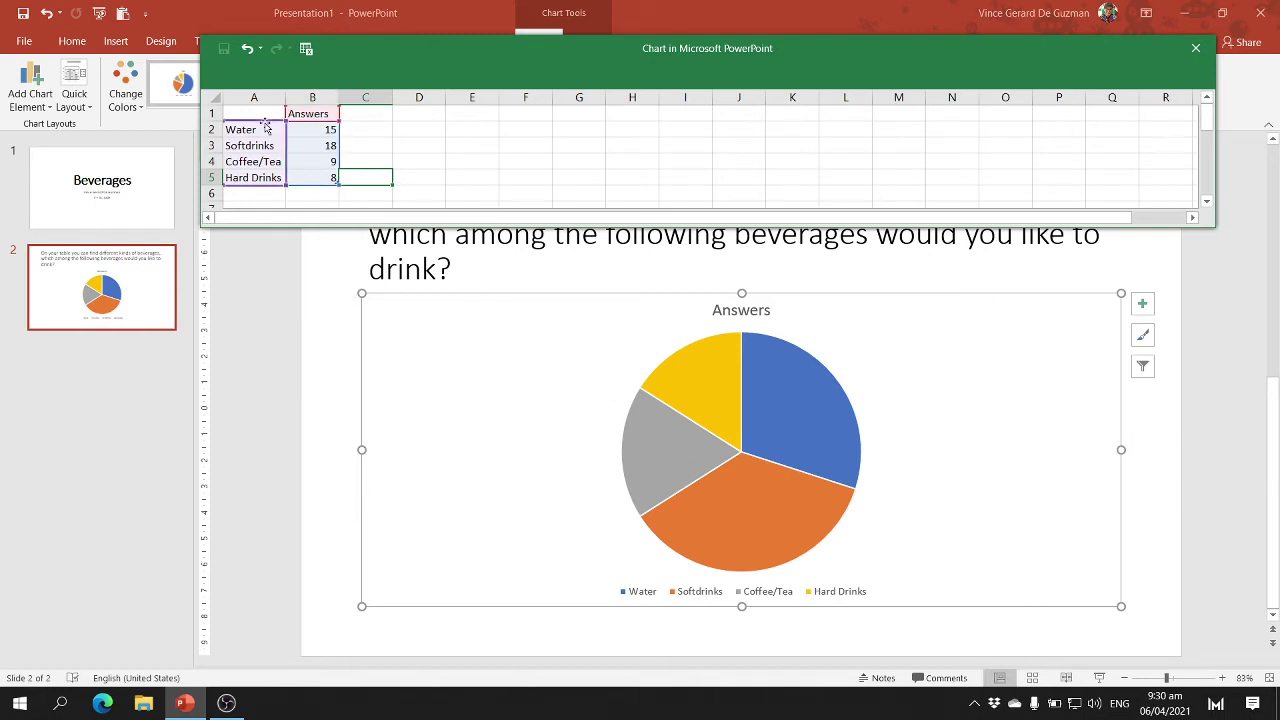
Step: Compare the beverage labels and values in the data sheet with the pie chart's legend
left_click_drag(265, 129, 331, 178)
left_click(365, 177)
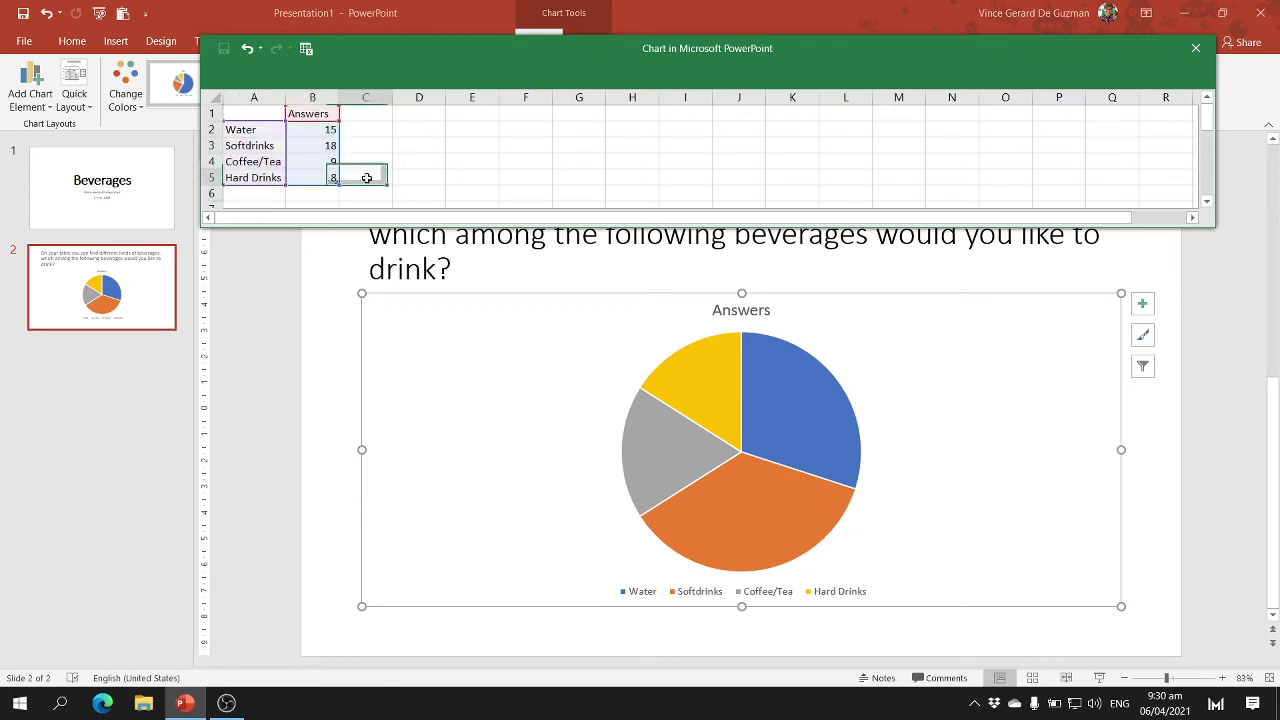
left_click(265, 130)
left_click(270, 146)
left_click(270, 161)
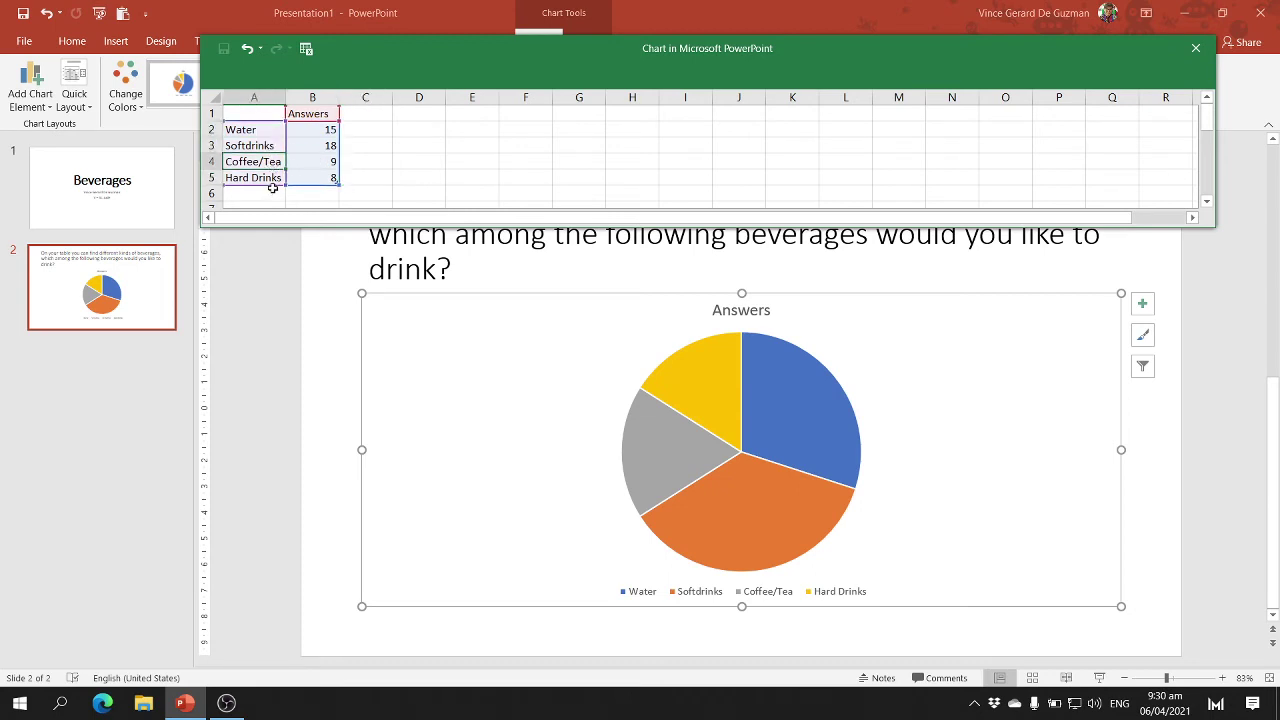
left_click(268, 177)
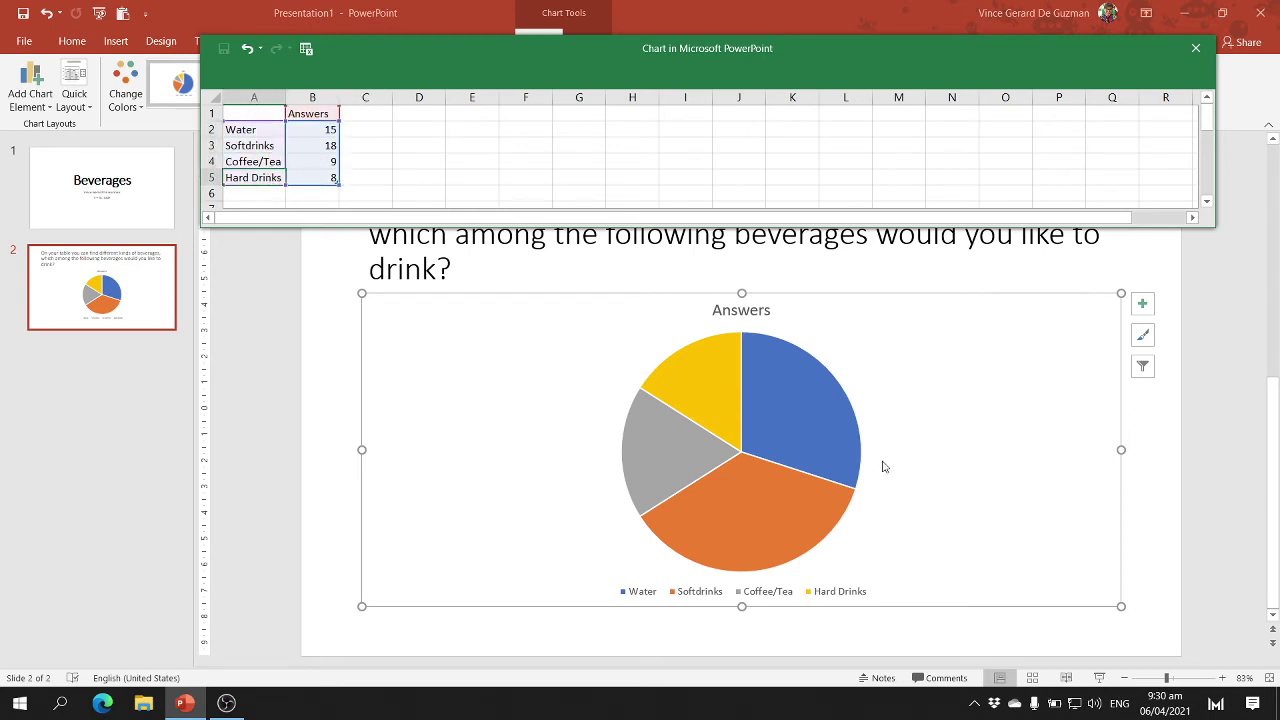
left_click(640, 594)
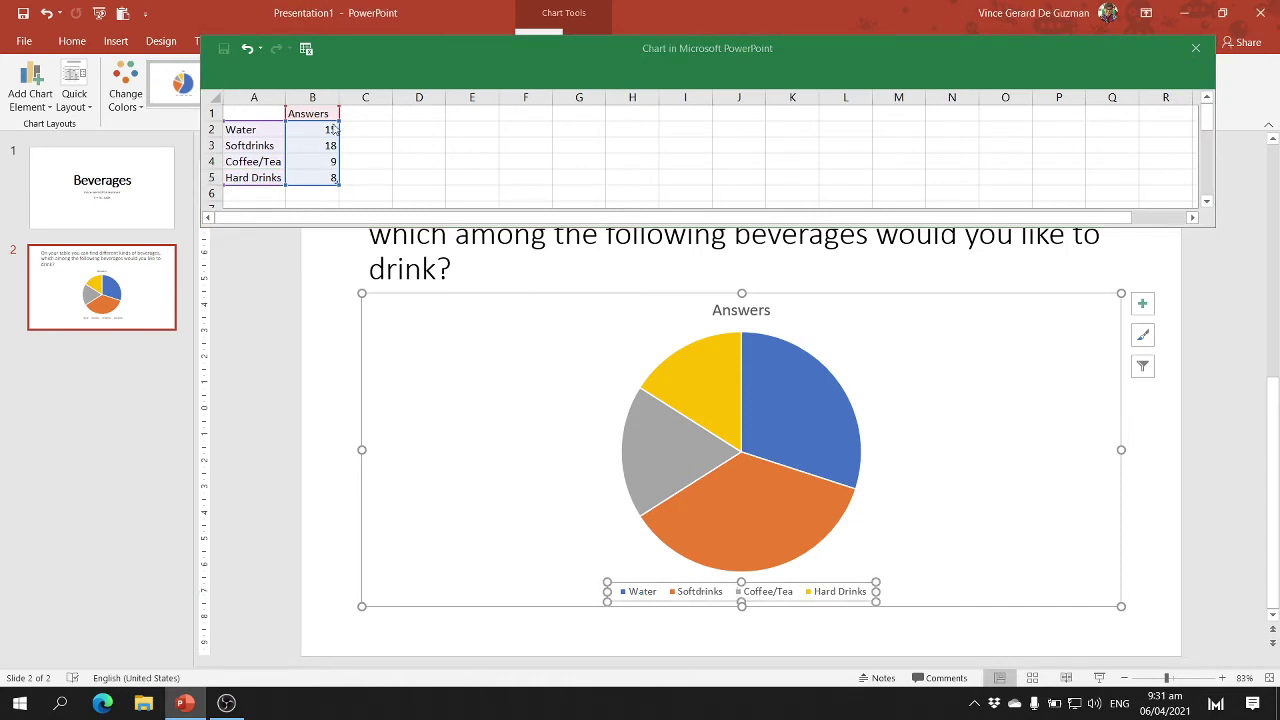
left_click(363, 145)
Step: Try a value of 2 for Water in the data sheet and set it back to 15
left_click(326, 129)
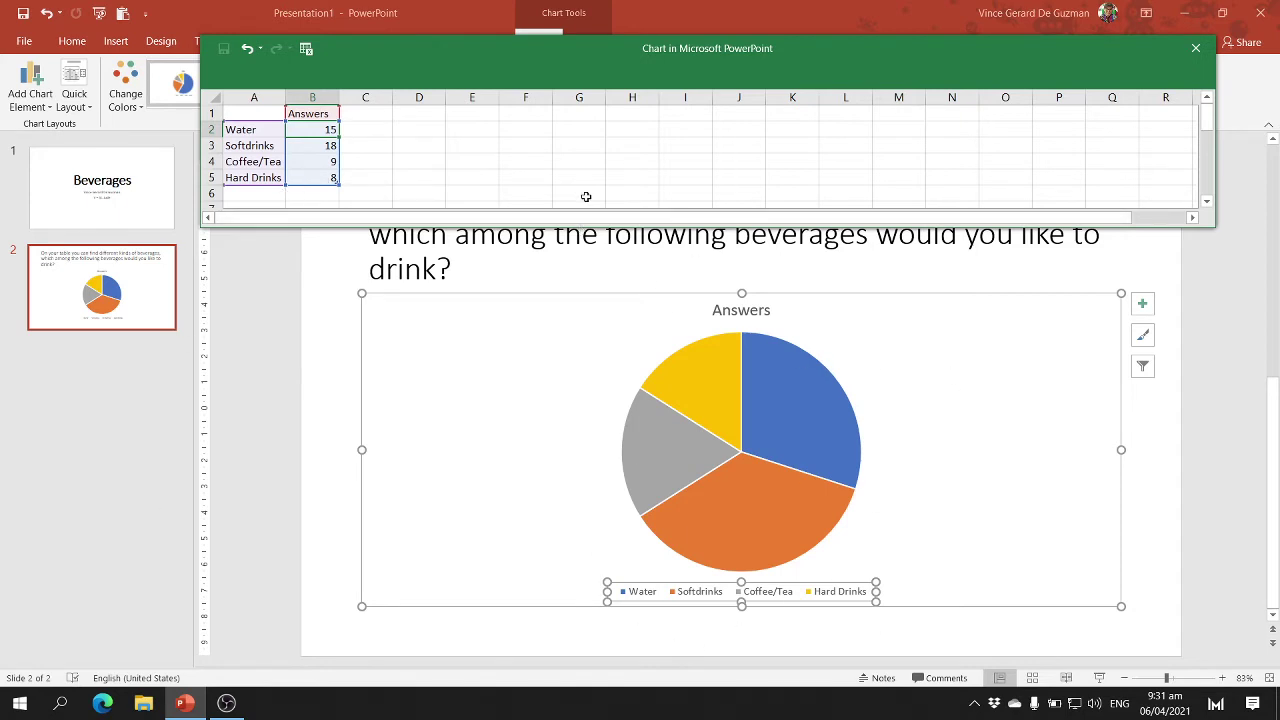
type("2")
key("Return")
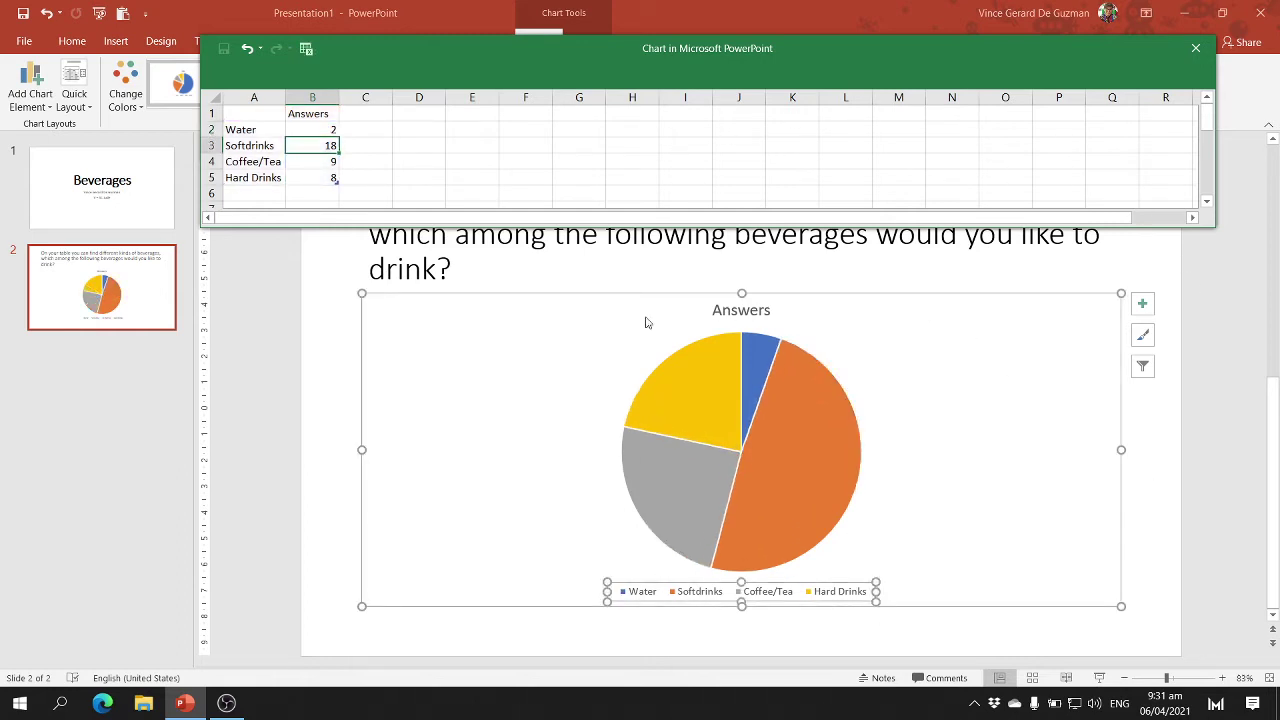
left_click(334, 129)
type("15")
key("Return")
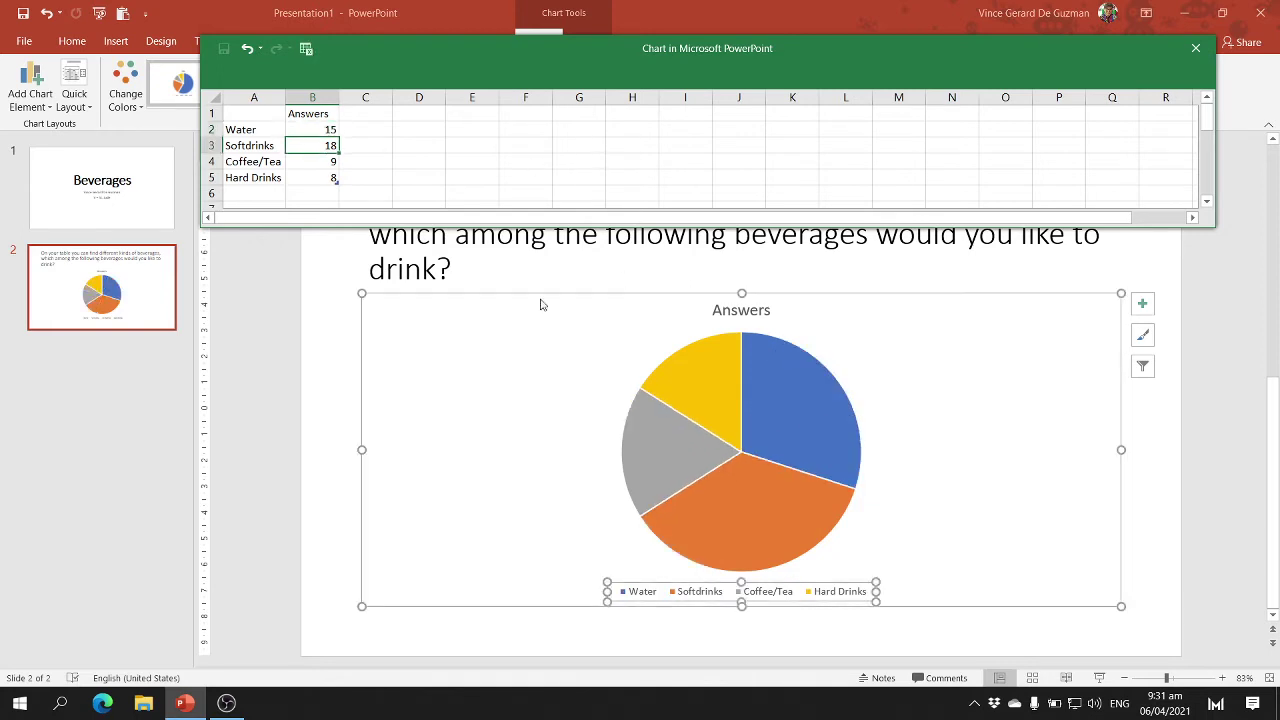
Step: Close the chart's data sheet and deselect the pie chart on slide 2
left_click(452, 176)
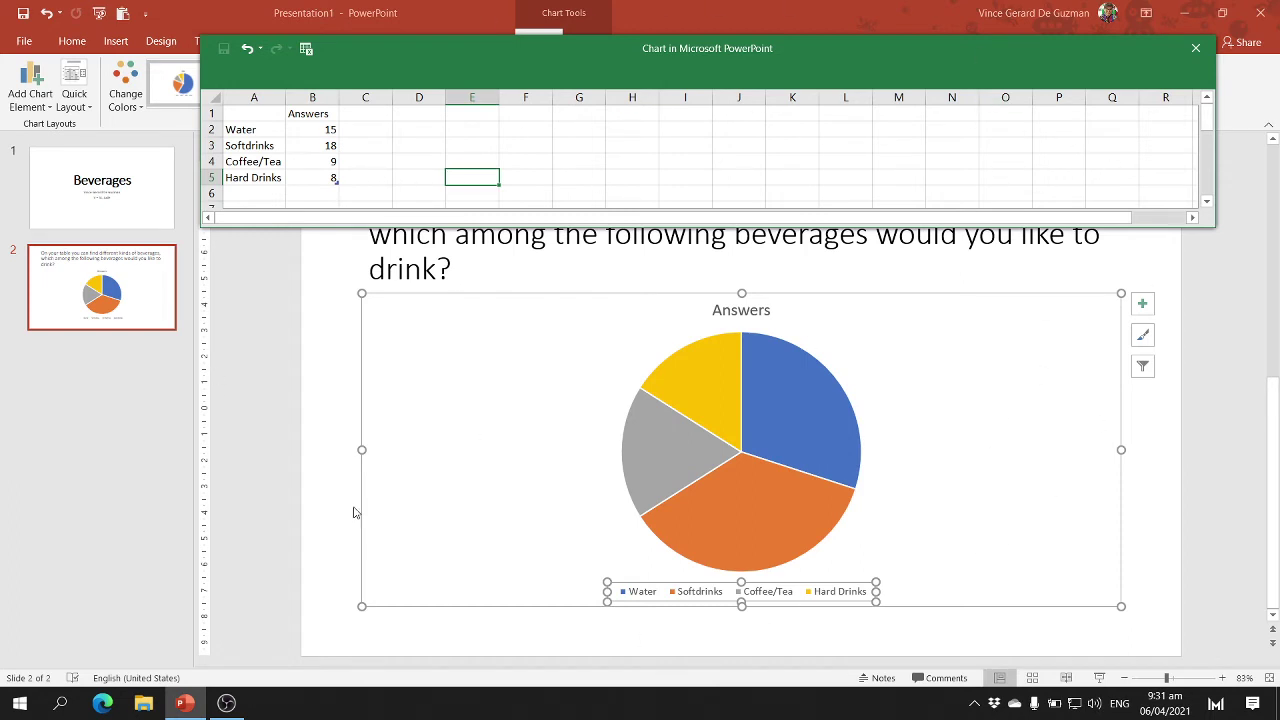
left_click(1196, 48)
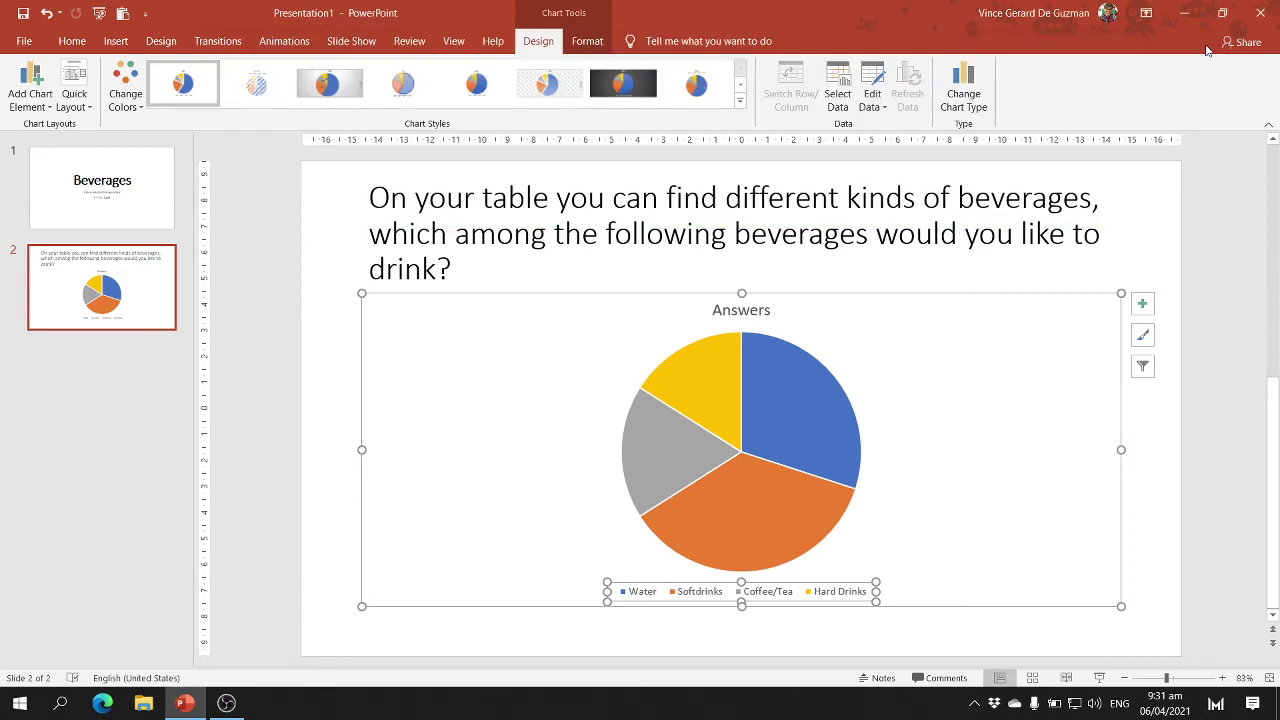
left_click(250, 472)
left_click(829, 443)
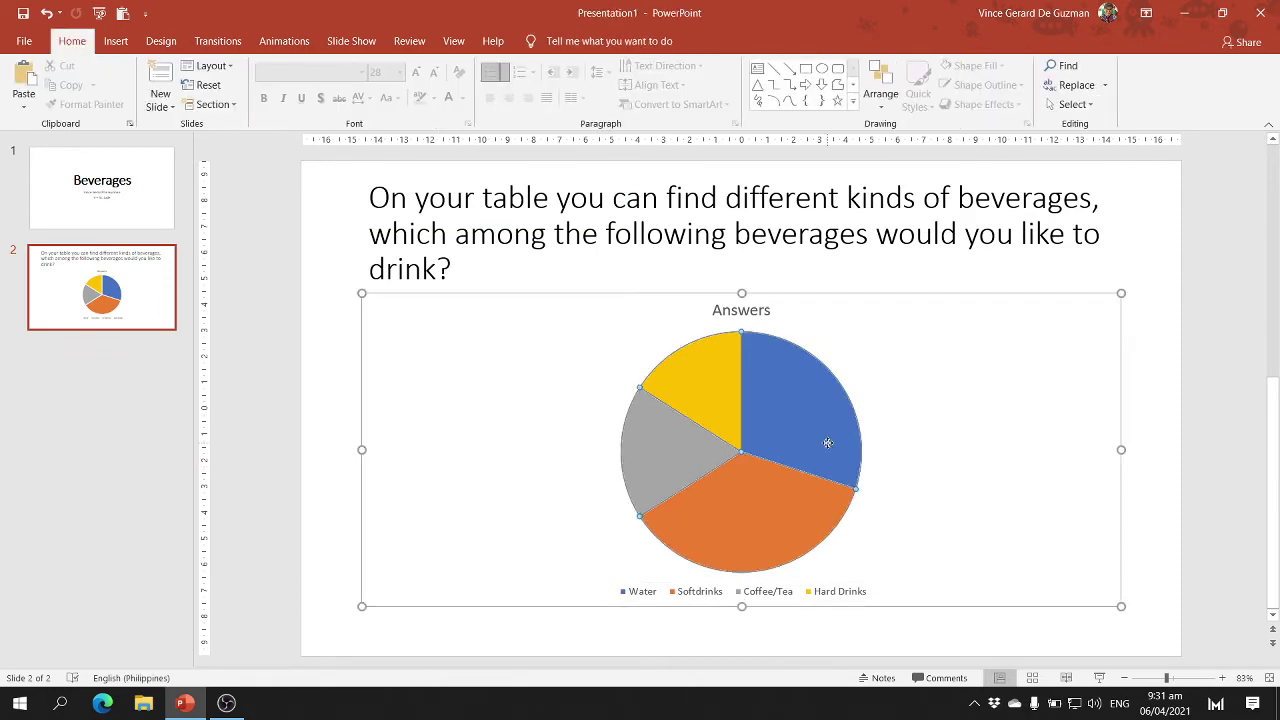
left_click(298, 467)
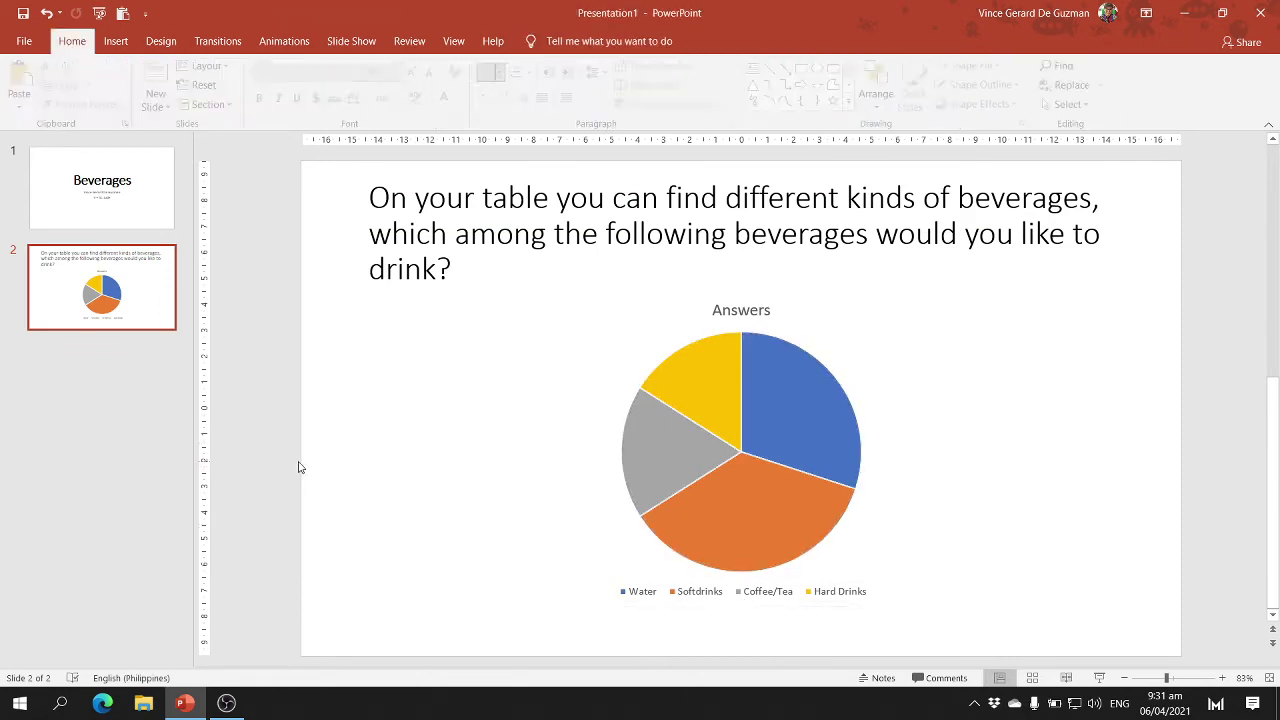
Step: Apply the third chart style, with a grey gradient background and percentage labels, to the pie chart on slide 2
left_click(715, 371)
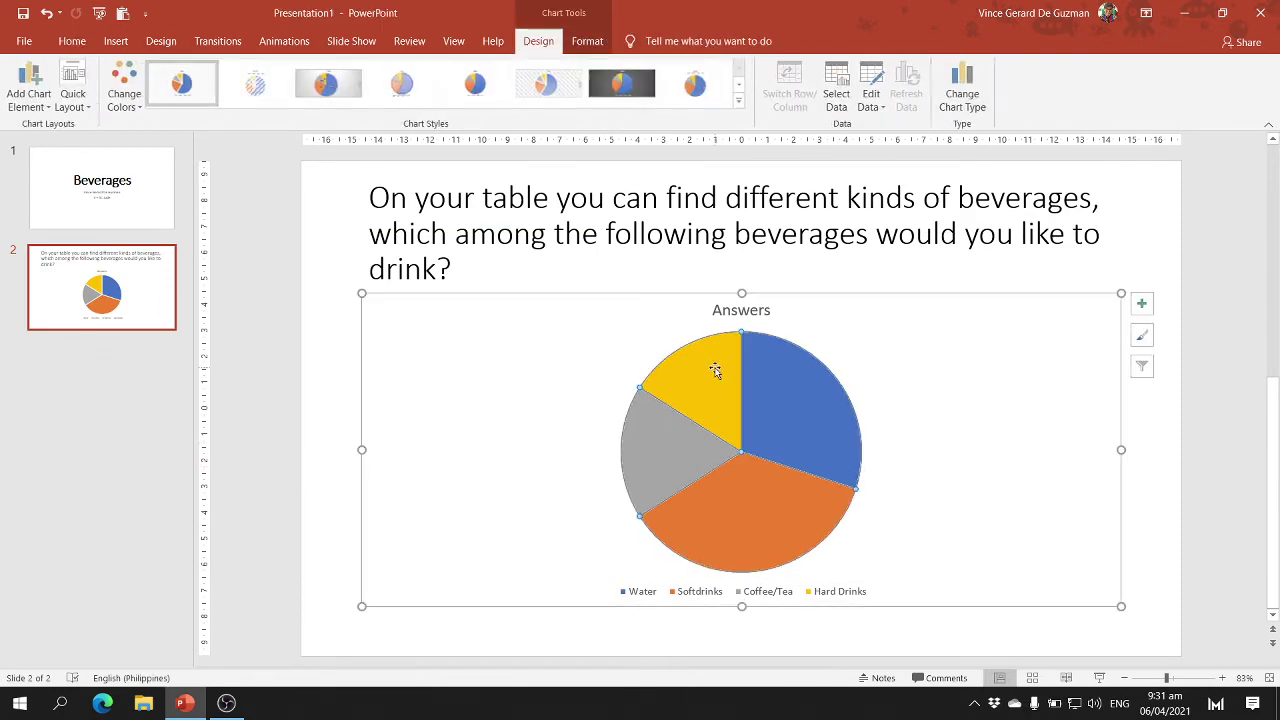
left_click(573, 300)
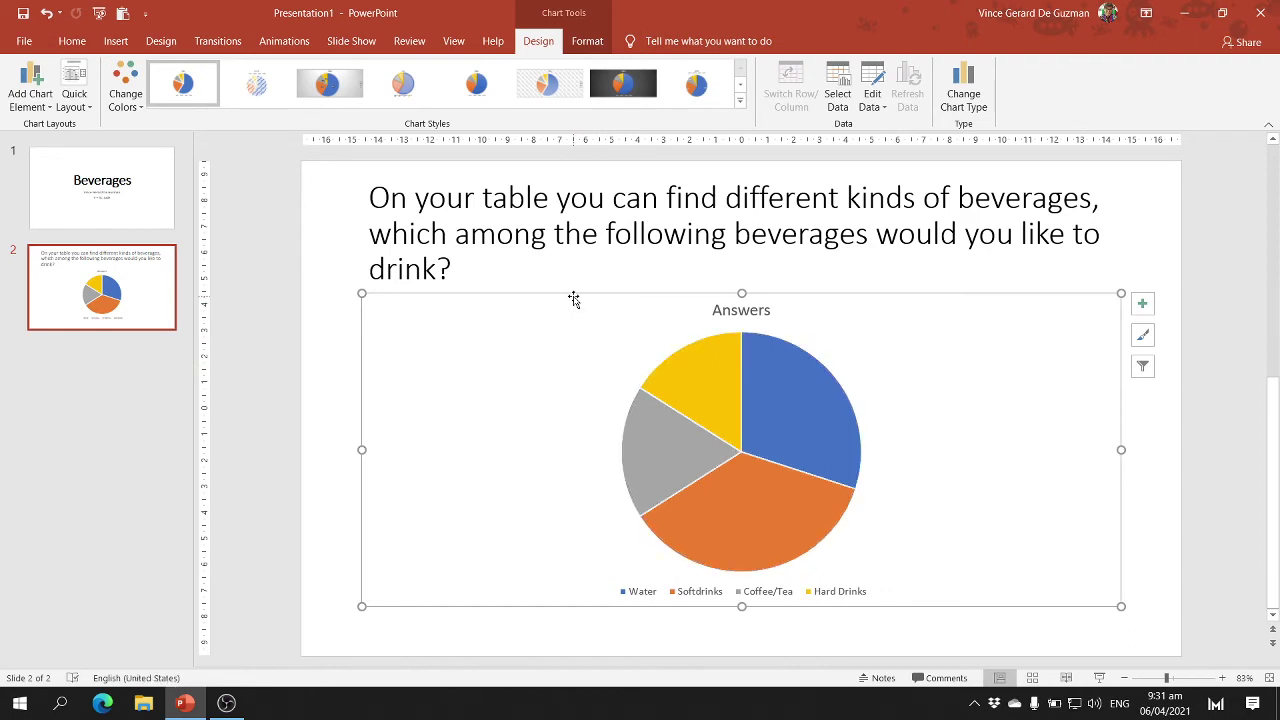
left_click(740, 100)
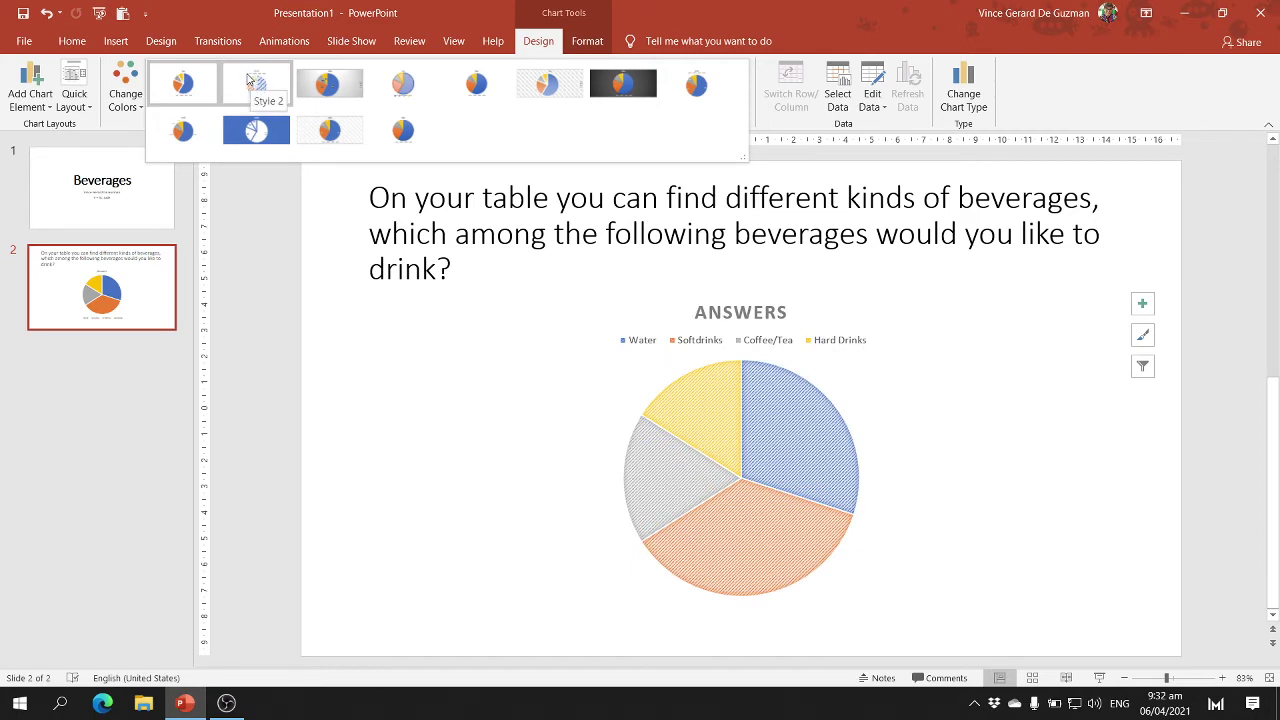
left_click(337, 101)
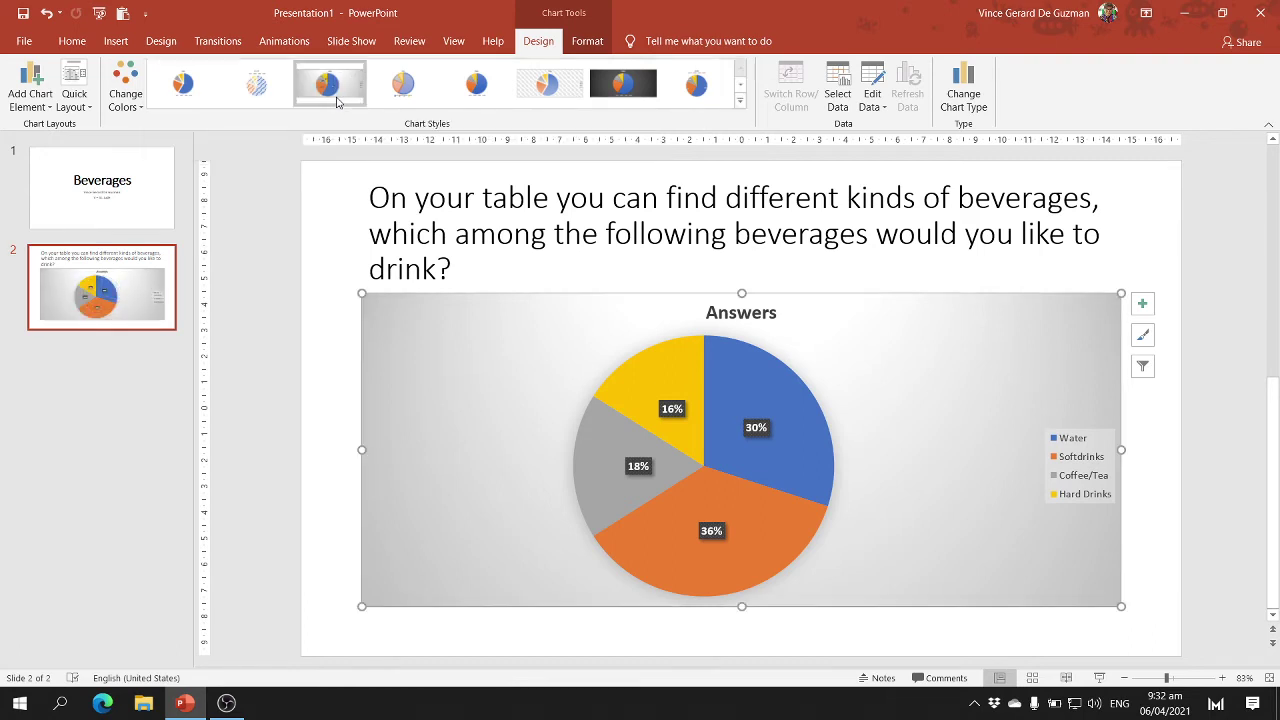
left_click(278, 299)
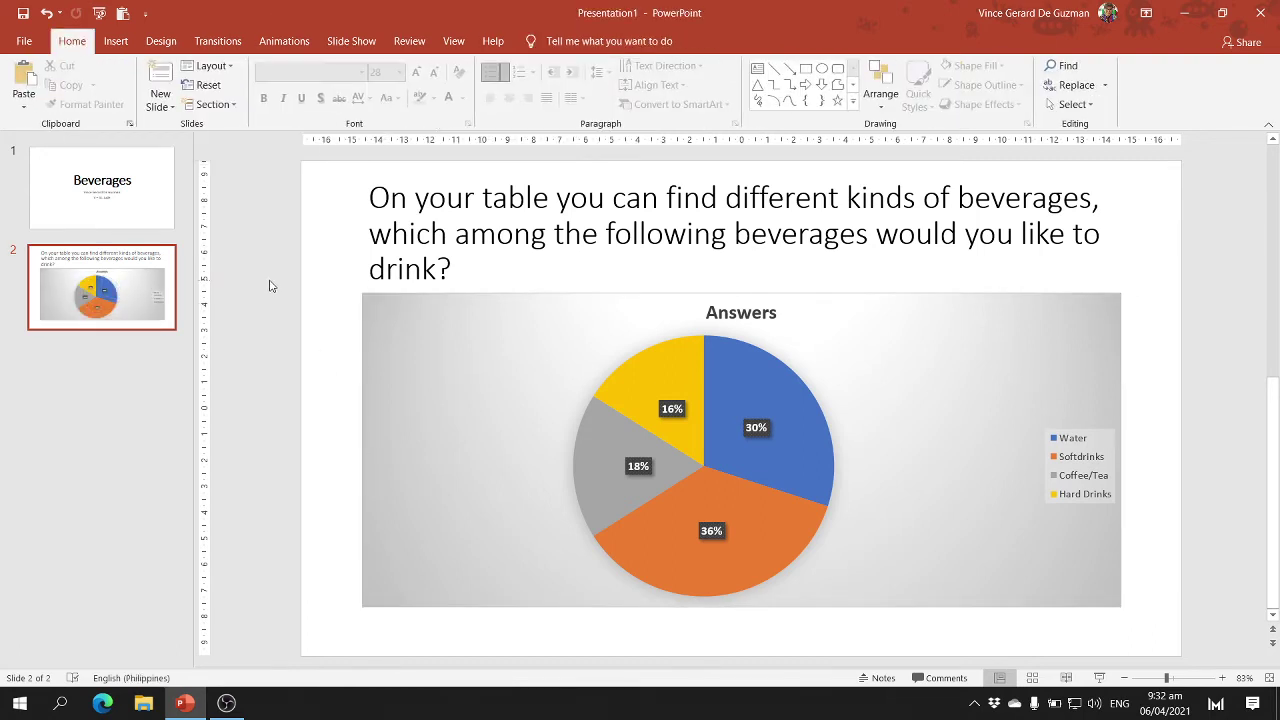
Step: Add a Title and Content slide titled "Which would you choose, water or softdrinks?"
left_click(160, 101)
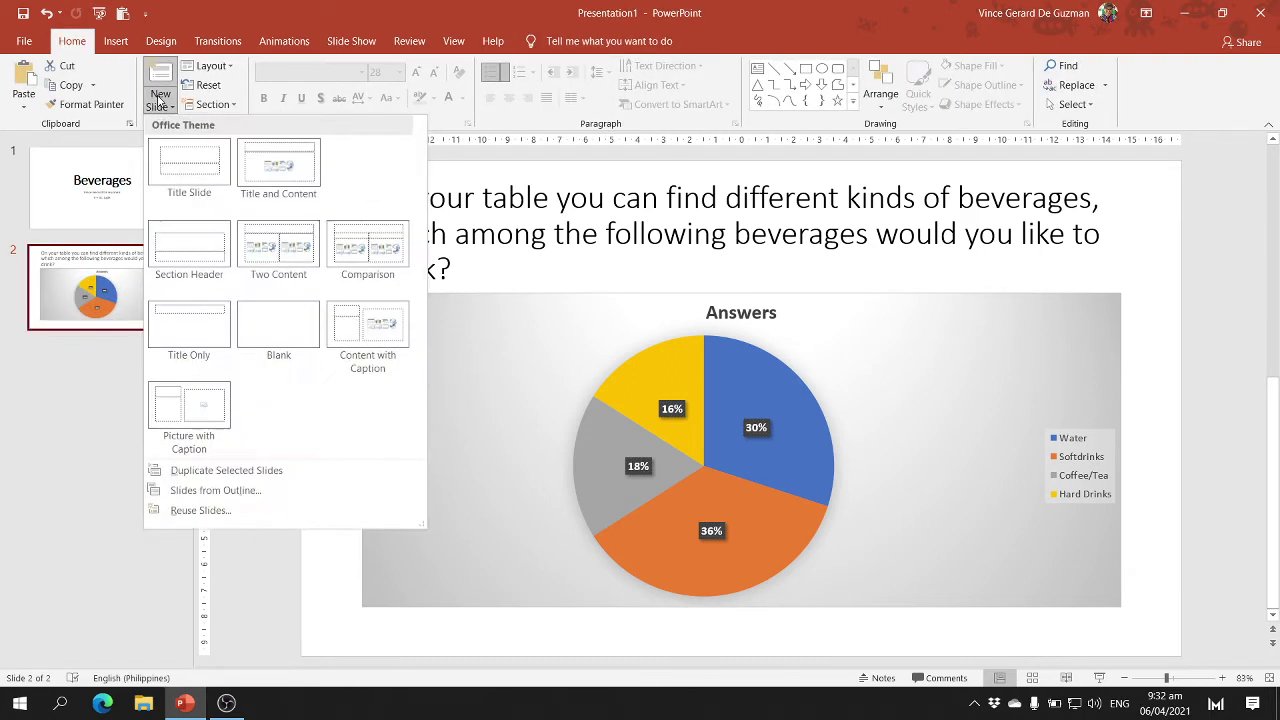
left_click(301, 175)
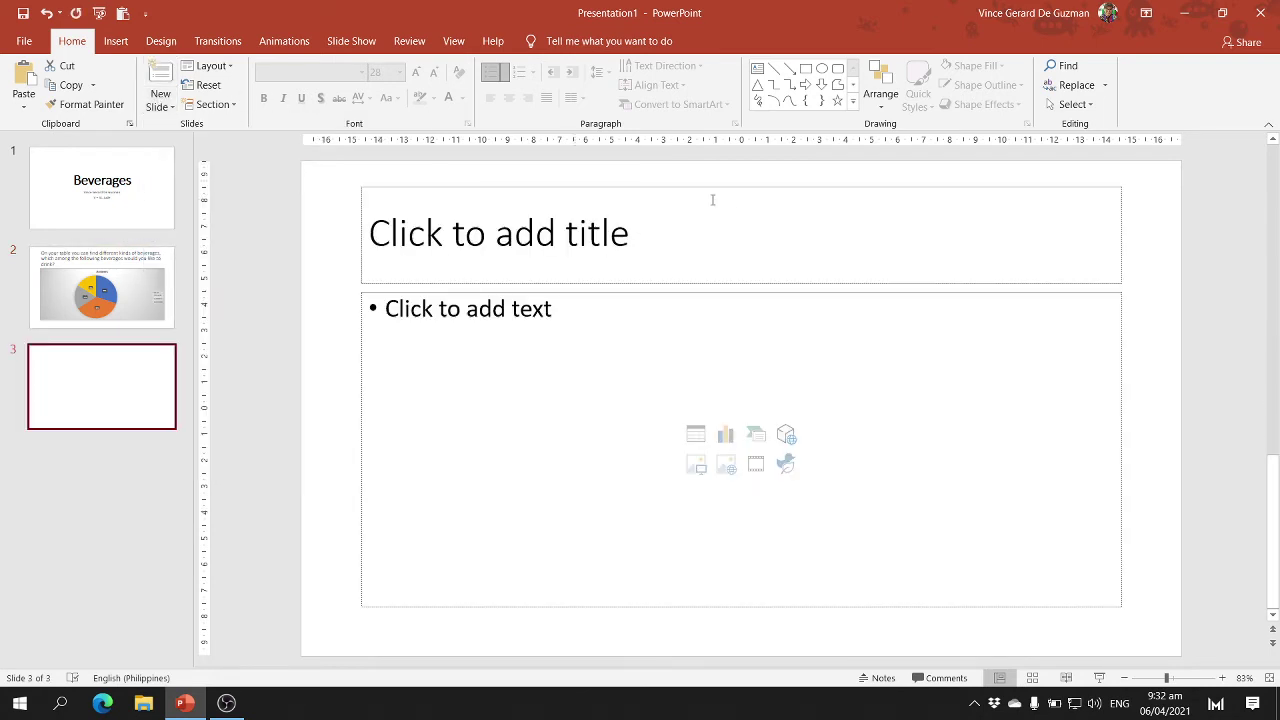
left_click(677, 240)
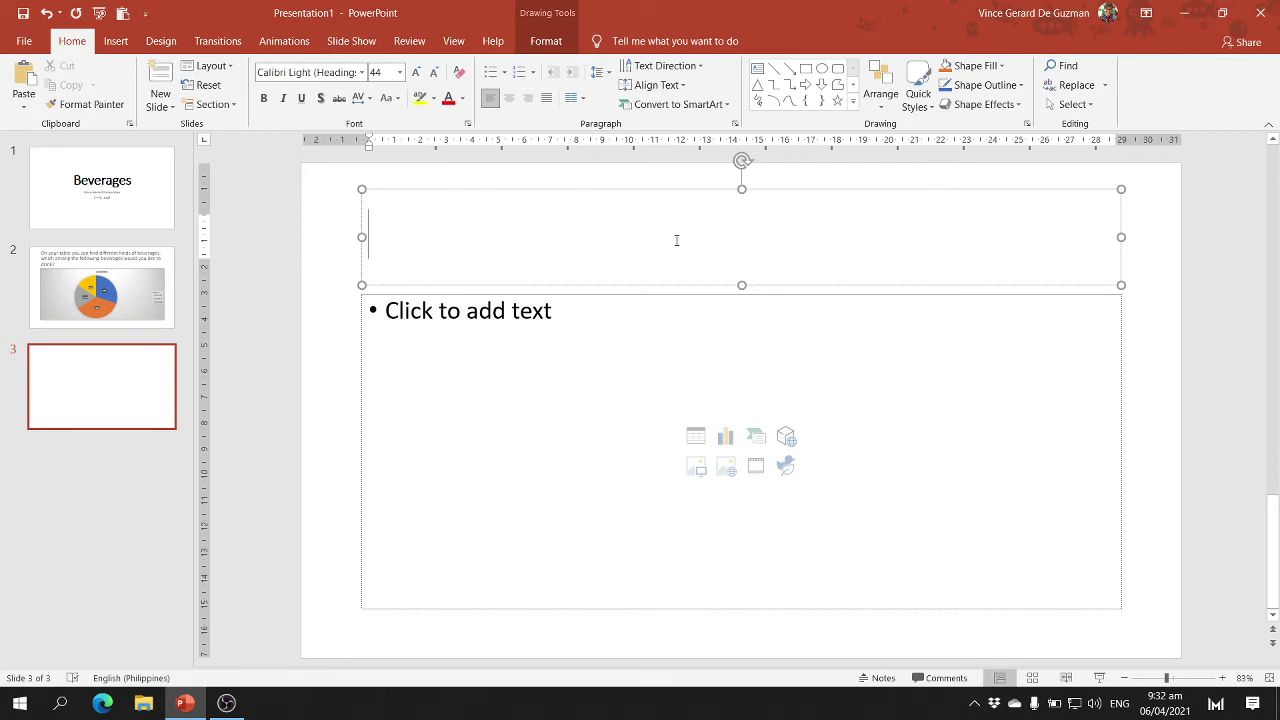
type("Whi")
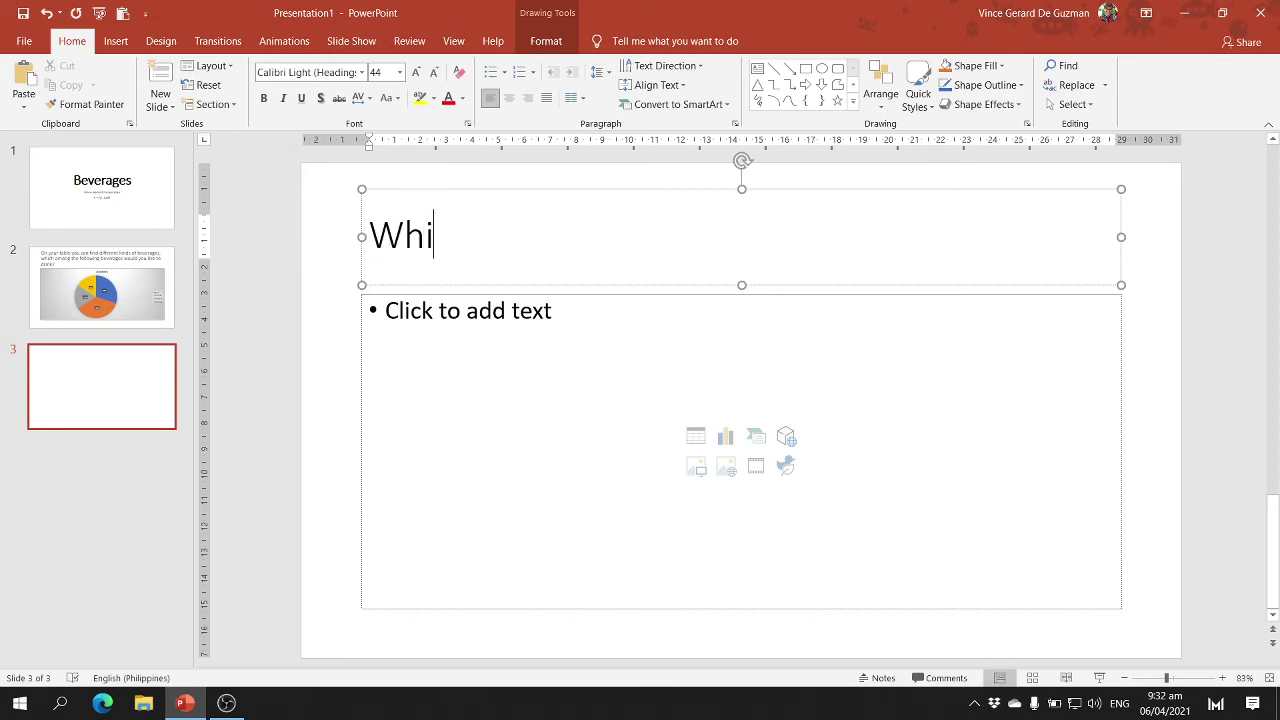
type("ch would you choose, water or softdrinks")
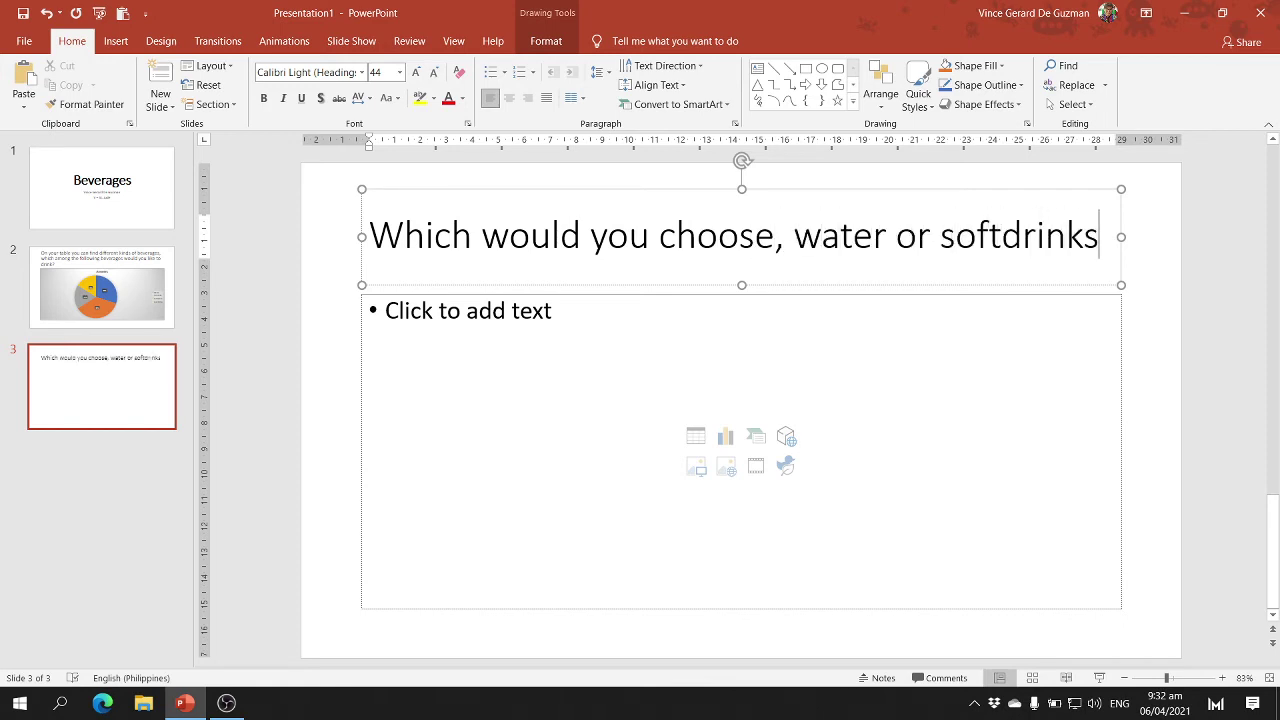
type("?")
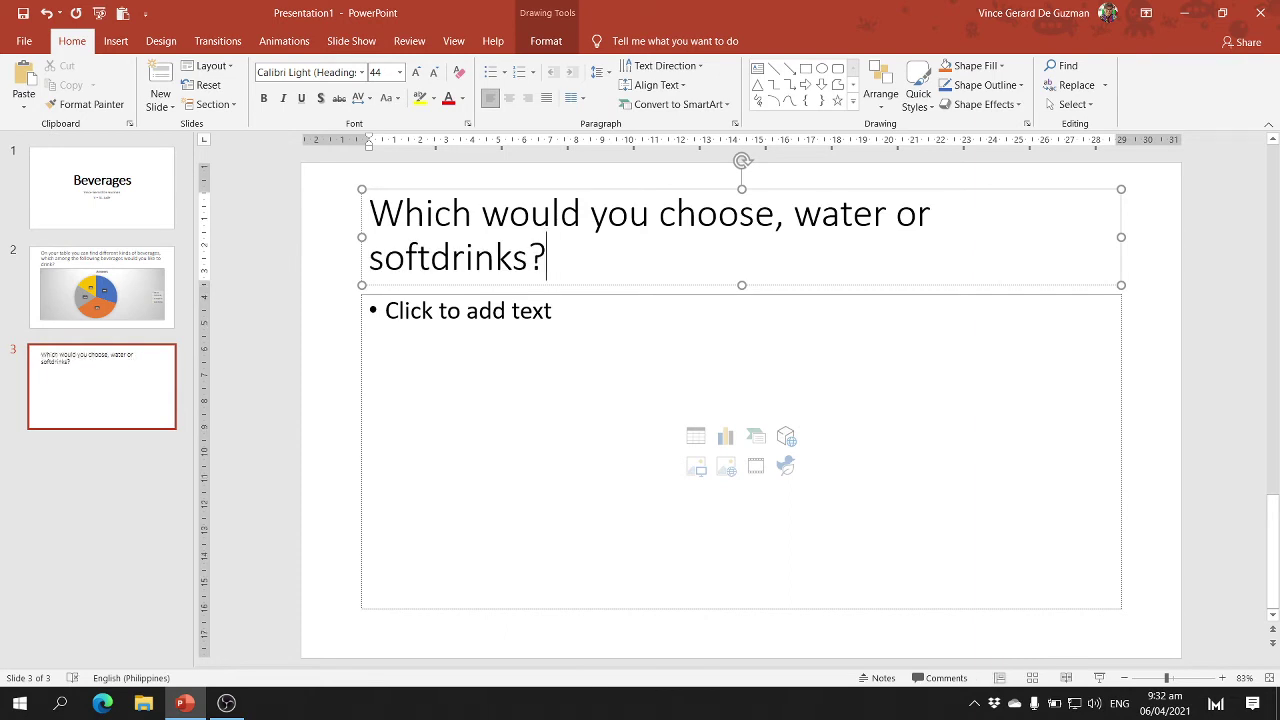
Step: Insert a standard pie chart into the content placeholder of slide 3
left_click(720, 438)
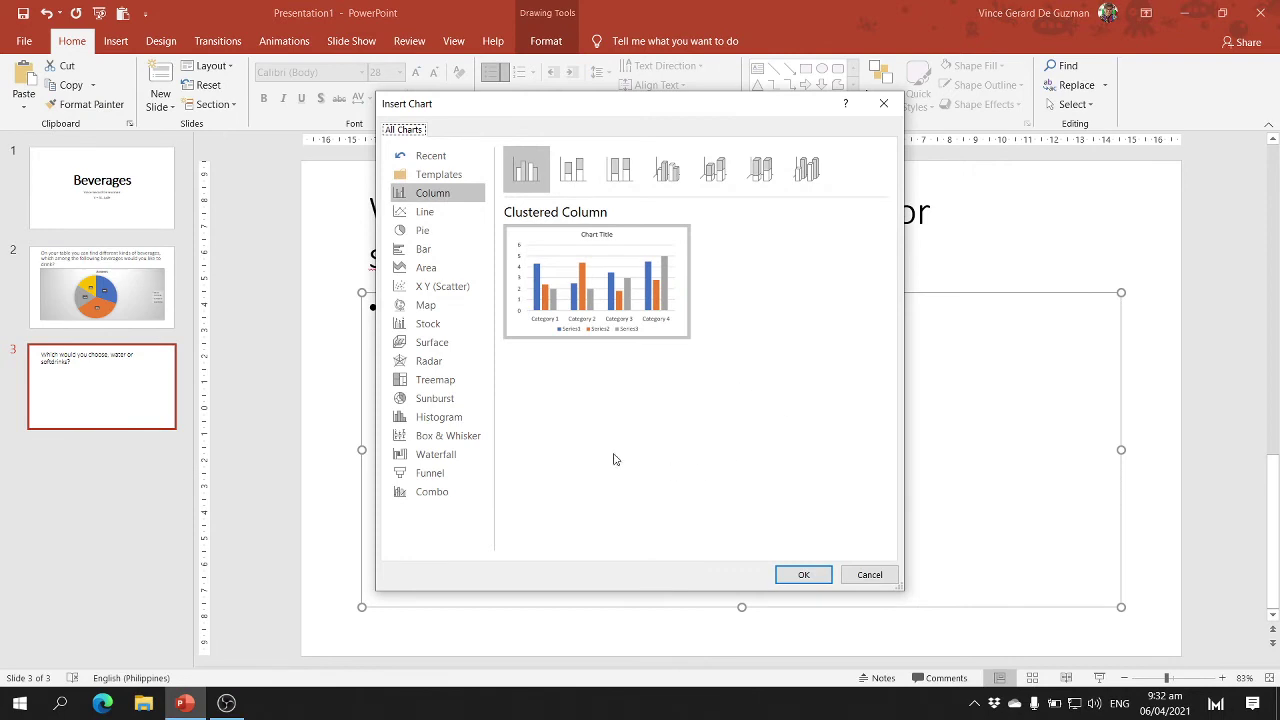
left_click(436, 235)
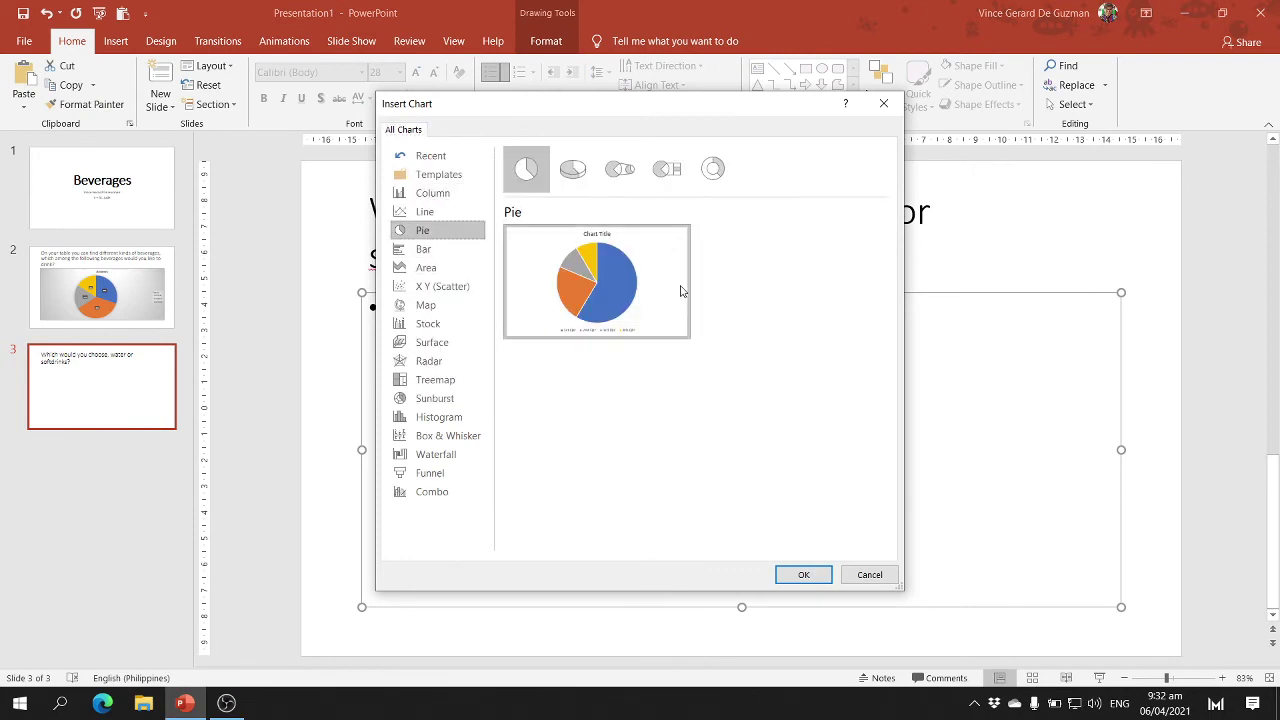
left_click(804, 574)
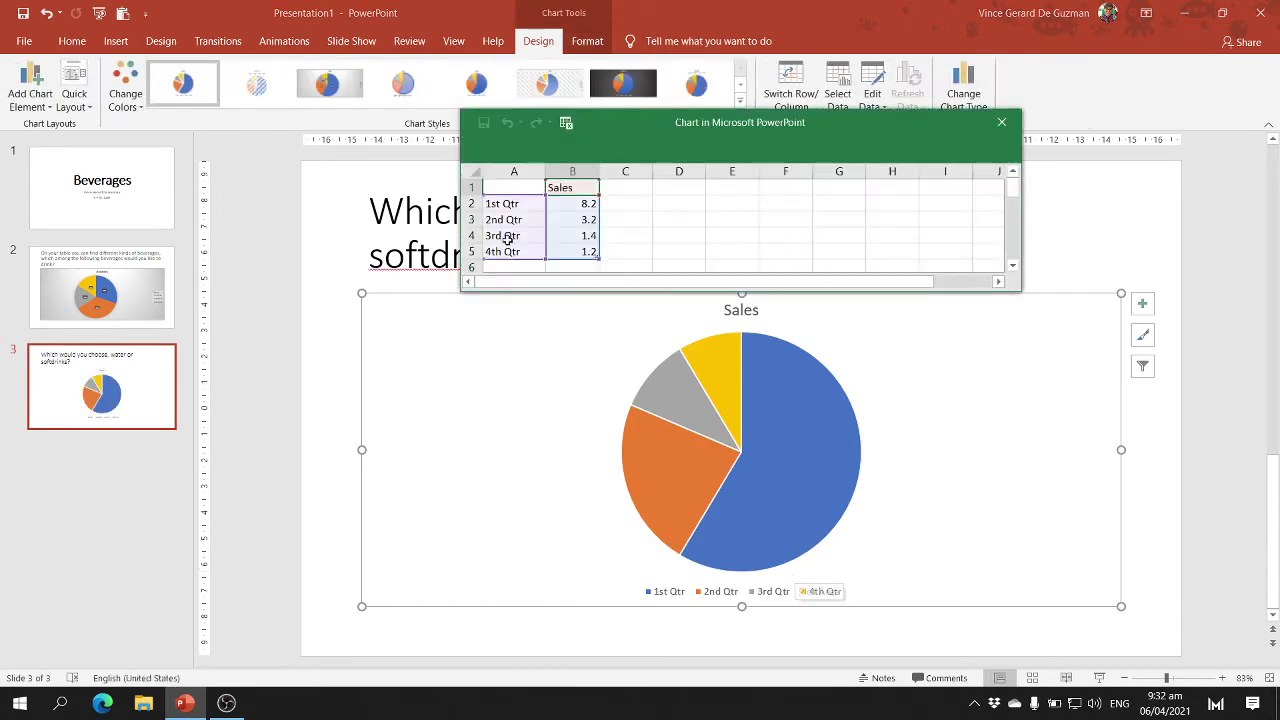
Step: Rename the chart's data series to "Answers" and its first two categories to "Water" and "Softdrinks"
left_click(567, 188)
type("Answers")
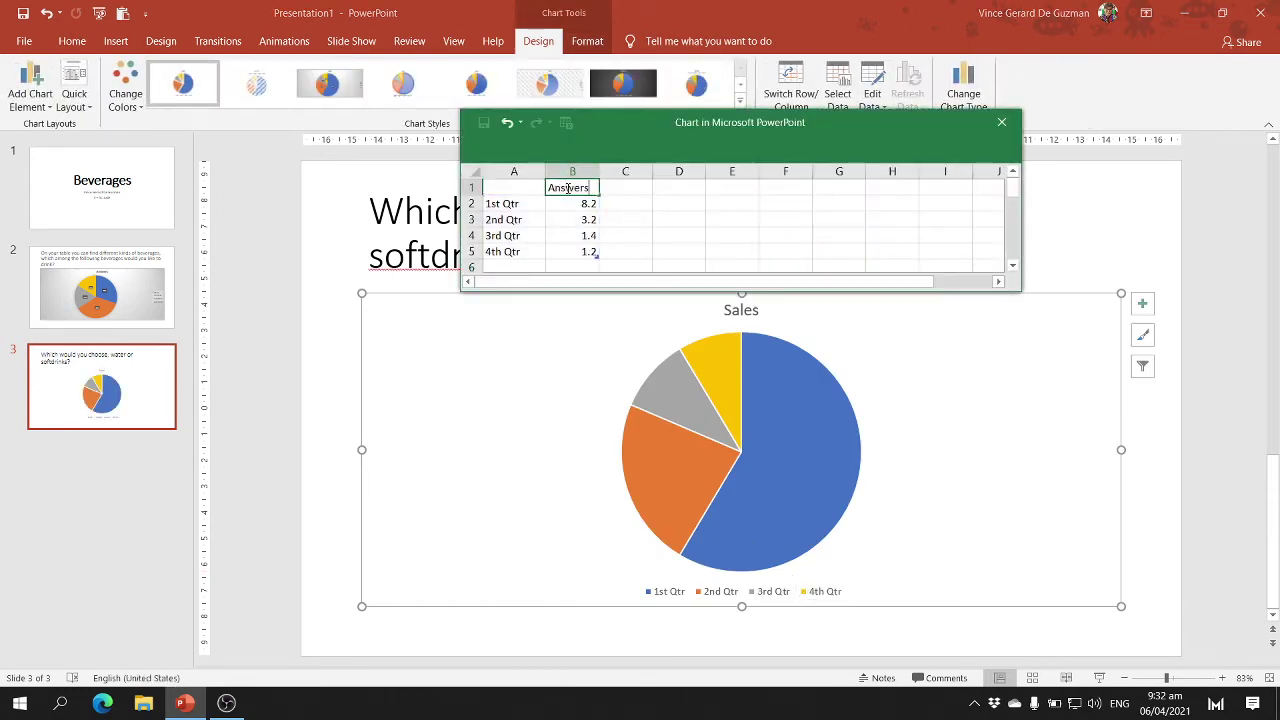
left_click(524, 206)
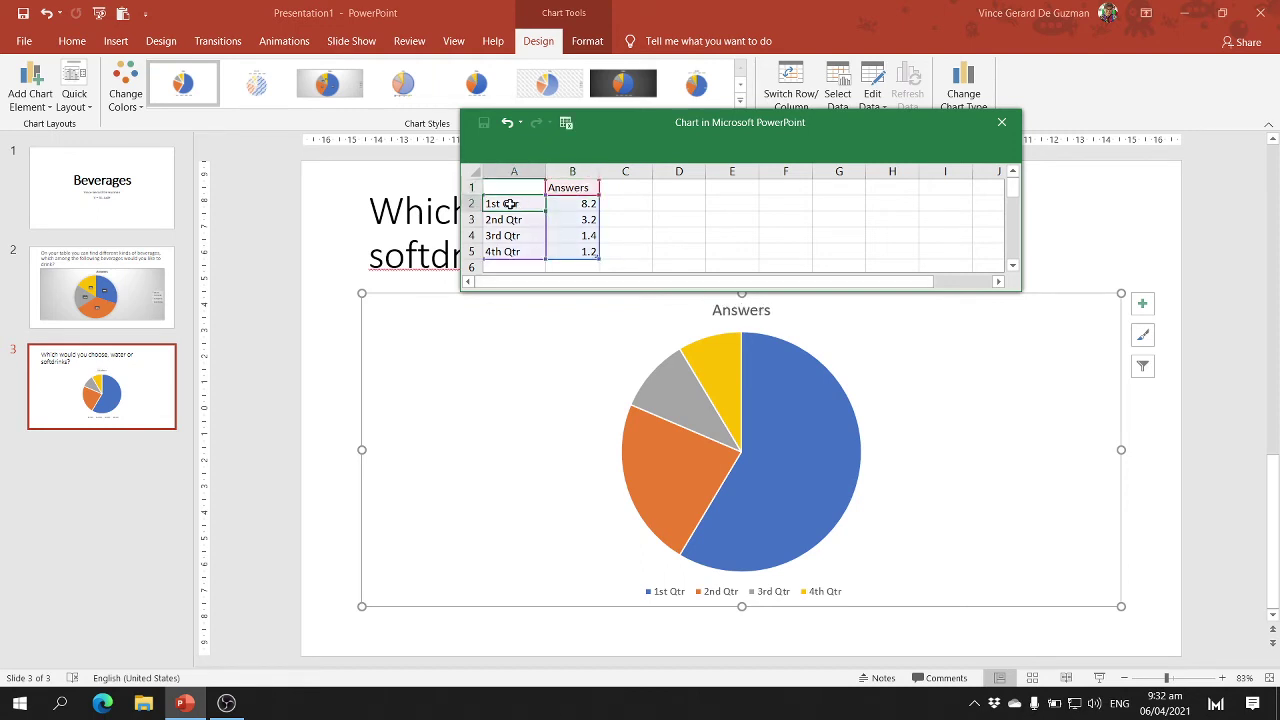
type("Water")
key("Return")
type("S")
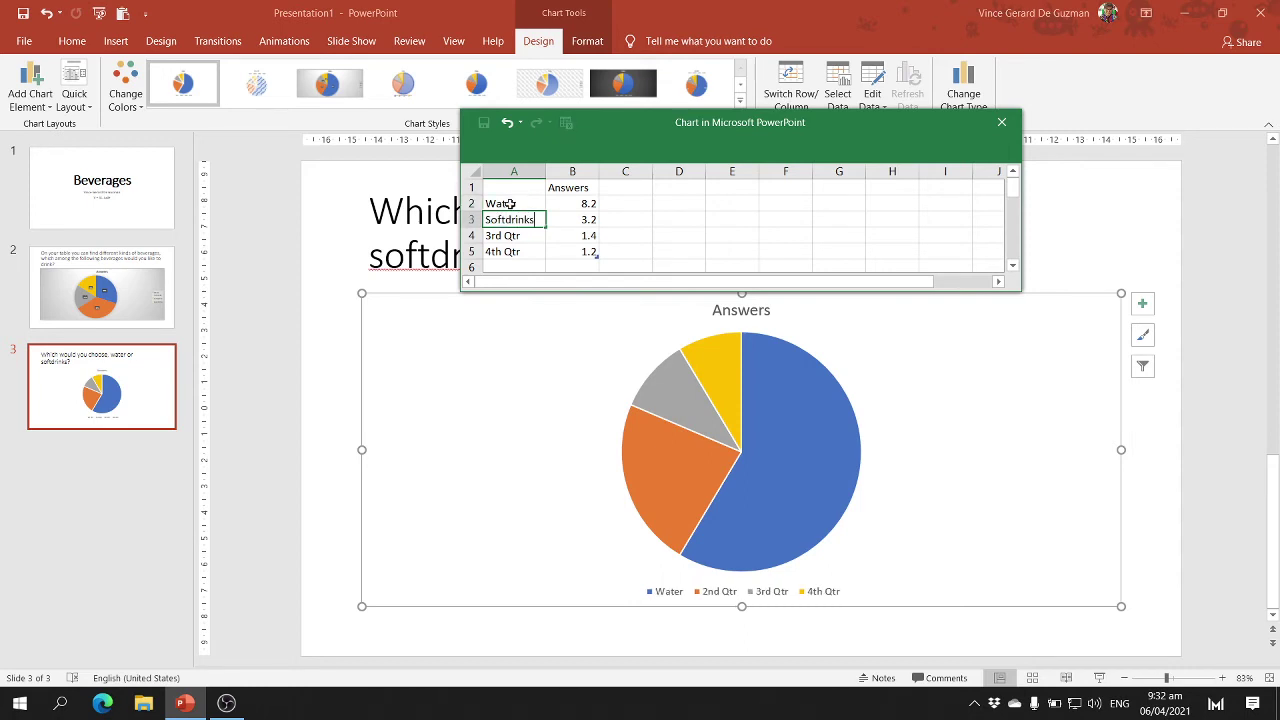
type("oftdrinks")
left_click(572, 217)
left_click(677, 234)
Step: Shrink the chart's data range to only the Water and Softdrinks rows
left_click(506, 238)
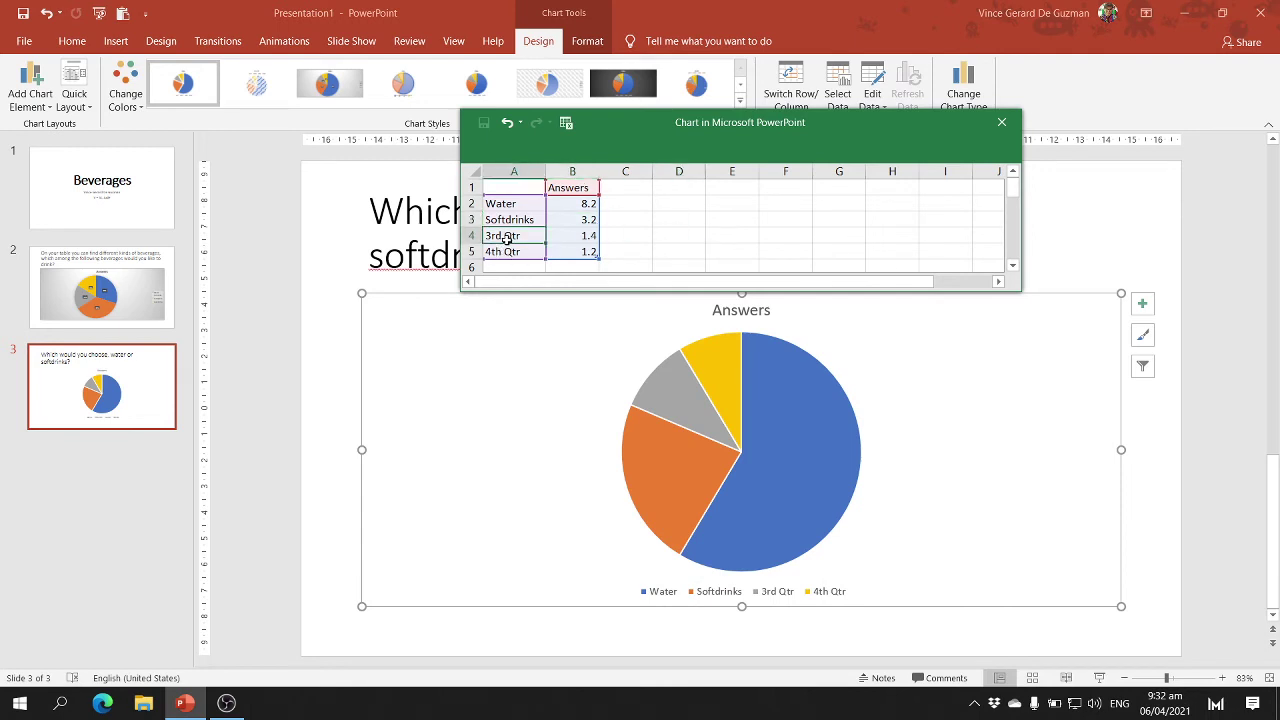
mouse_move(506, 238)
left_mouse_down()
mouse_move(508, 251)
mouse_move(520, 190)
mouse_move(572, 222)
mouse_move(601, 280)
left_mouse_up()
left_click(679, 205)
scroll(694, 200, "up", 1)
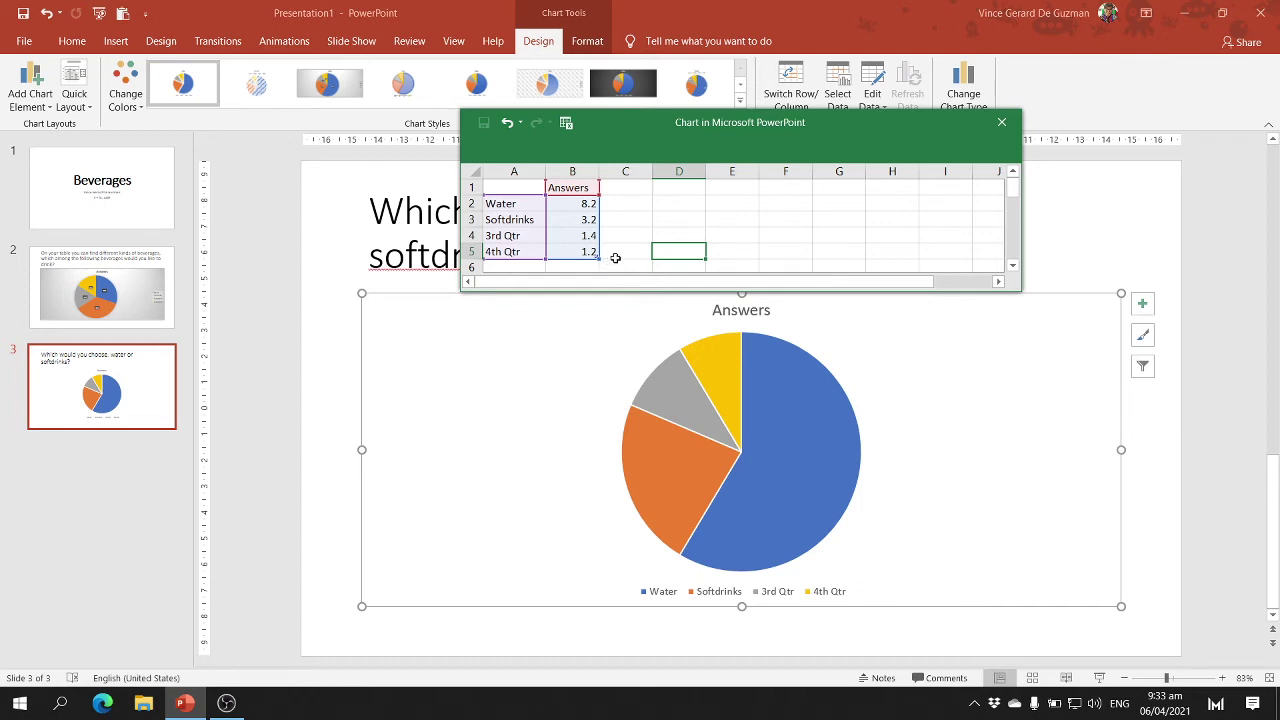
scroll(615, 258, "up", 5)
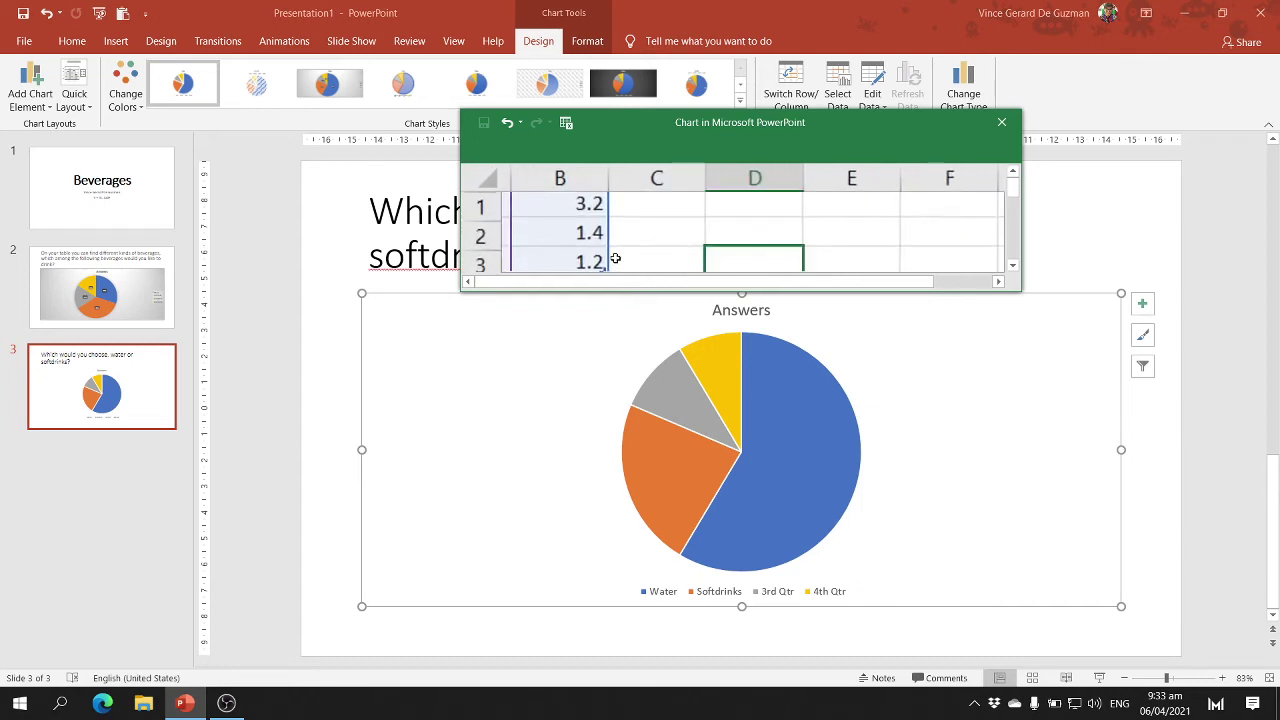
scroll(615, 258, "down", 2)
scroll(615, 258, "up", 1)
scroll(615, 258, "left", 1)
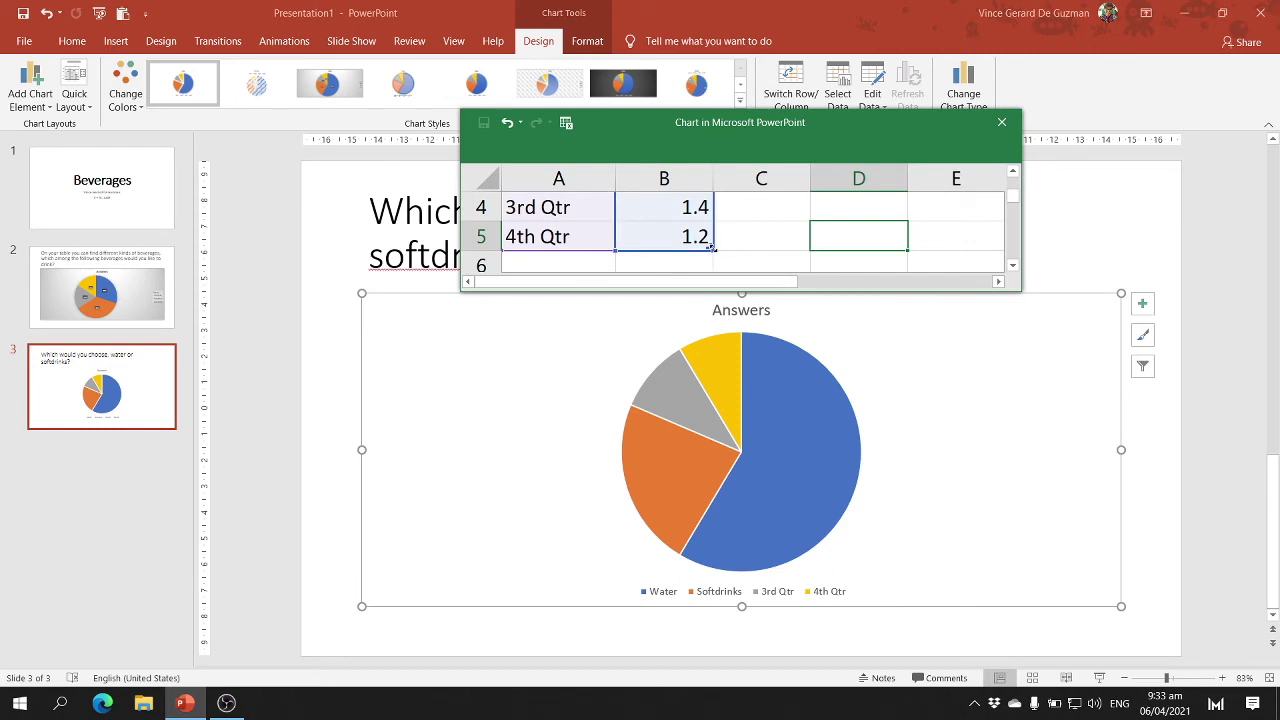
scroll(747, 241, "down", 6)
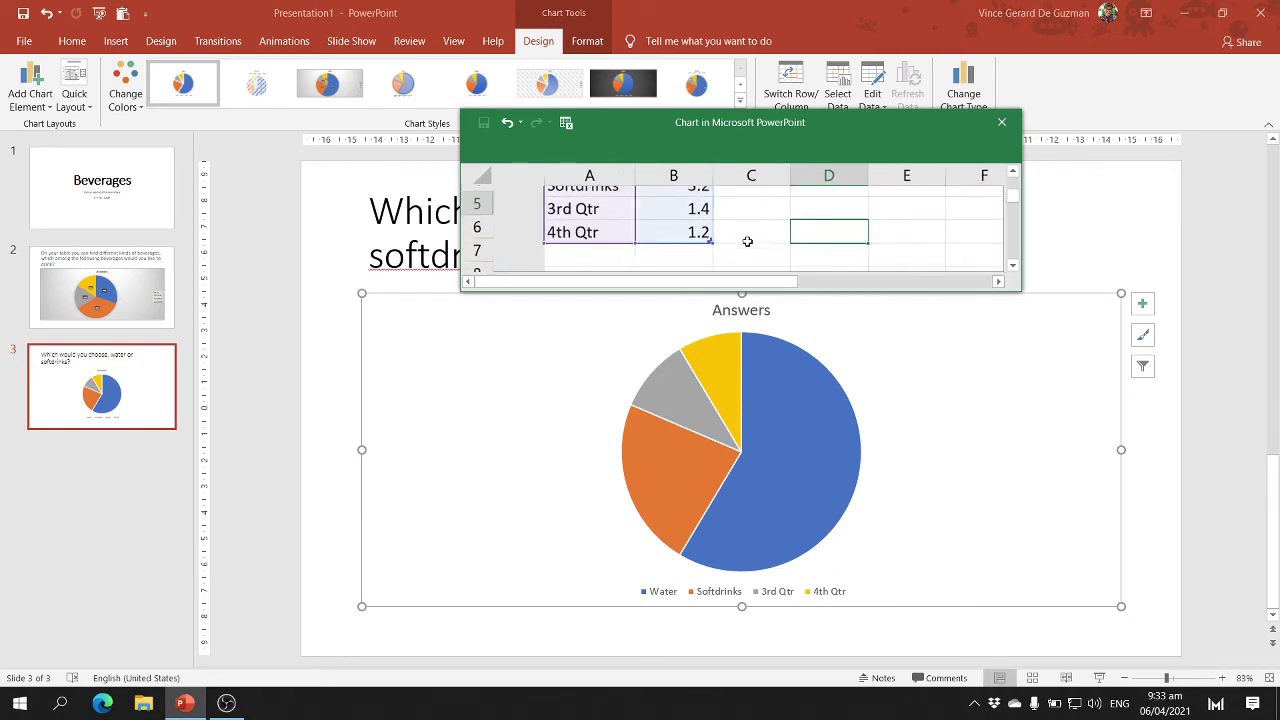
scroll(747, 241, "up", 1)
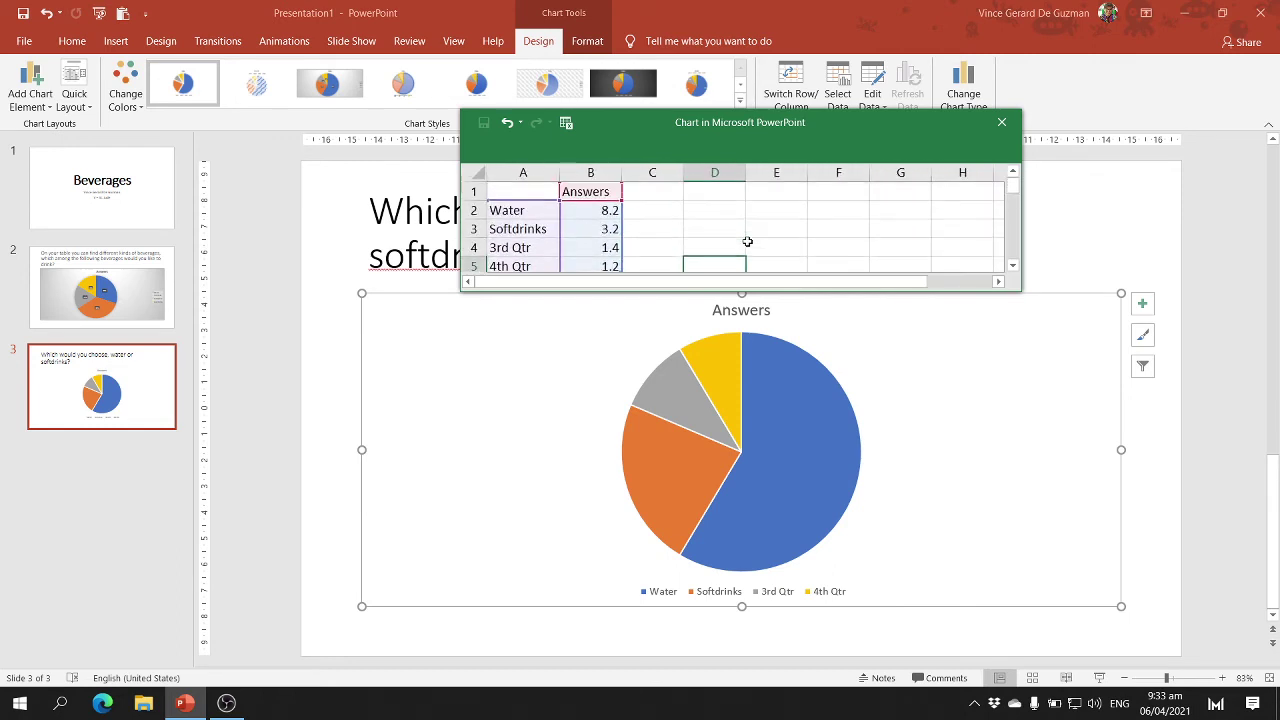
scroll(747, 241, "down", 2)
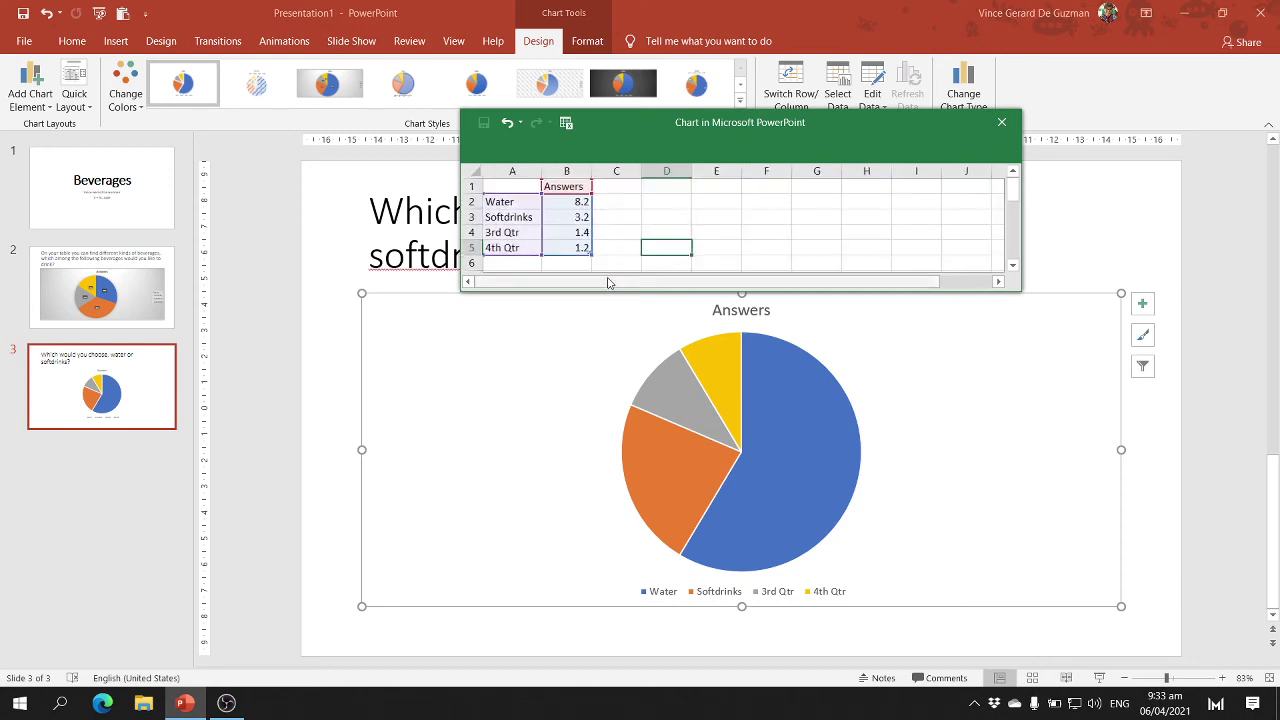
left_click_drag(591, 255, 593, 223)
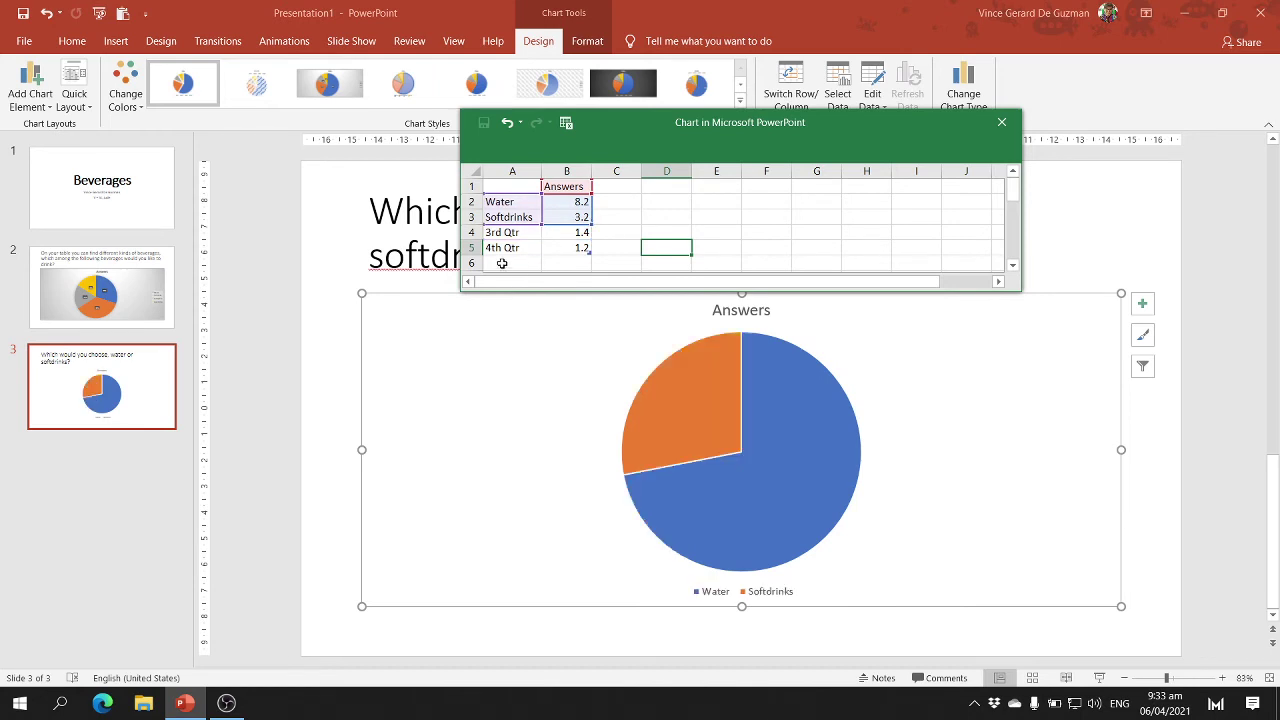
Step: Set the chart's values to 33 for Water and 17 for Softdrinks
left_click(510, 202)
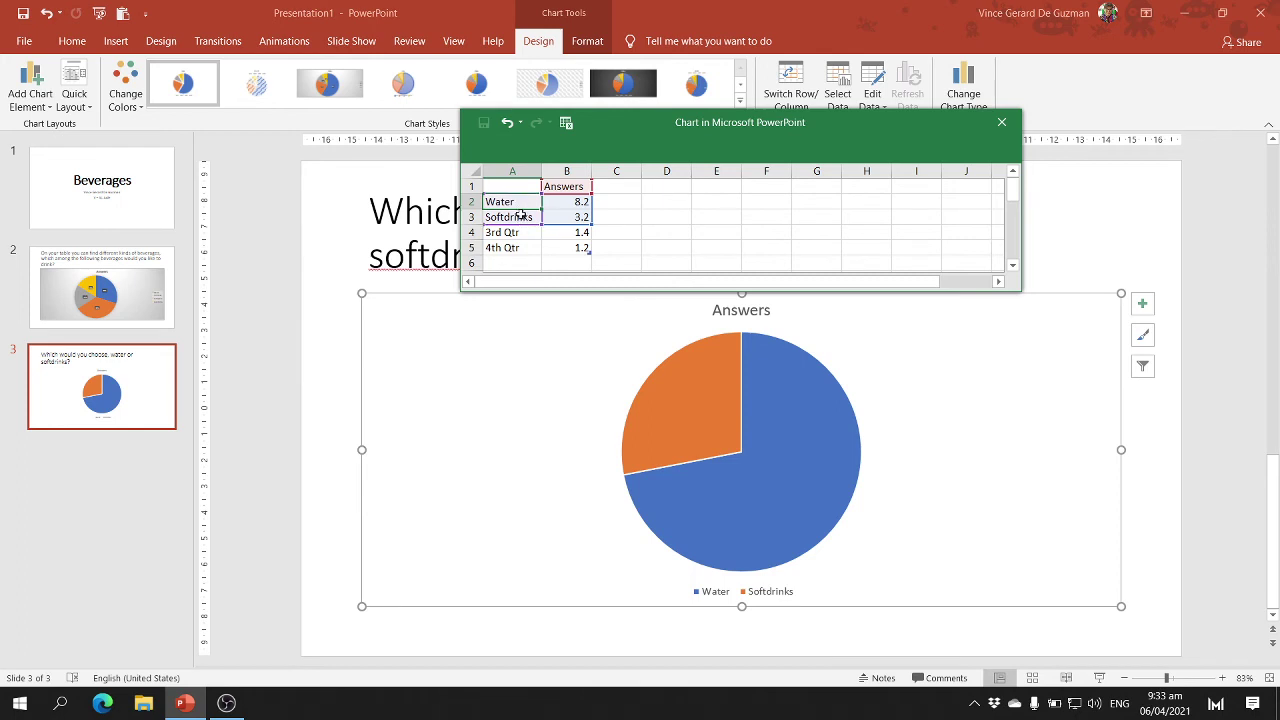
left_click(520, 215)
left_click(561, 204)
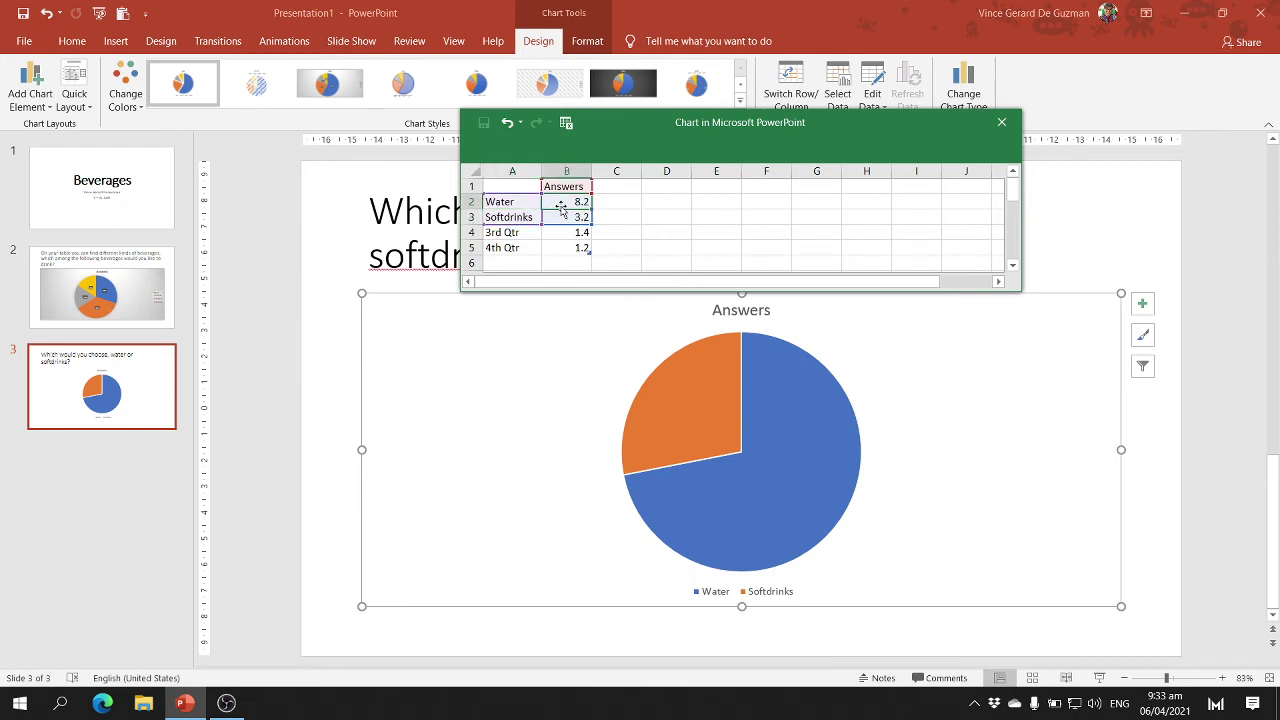
type("33")
key("Return")
type("1")
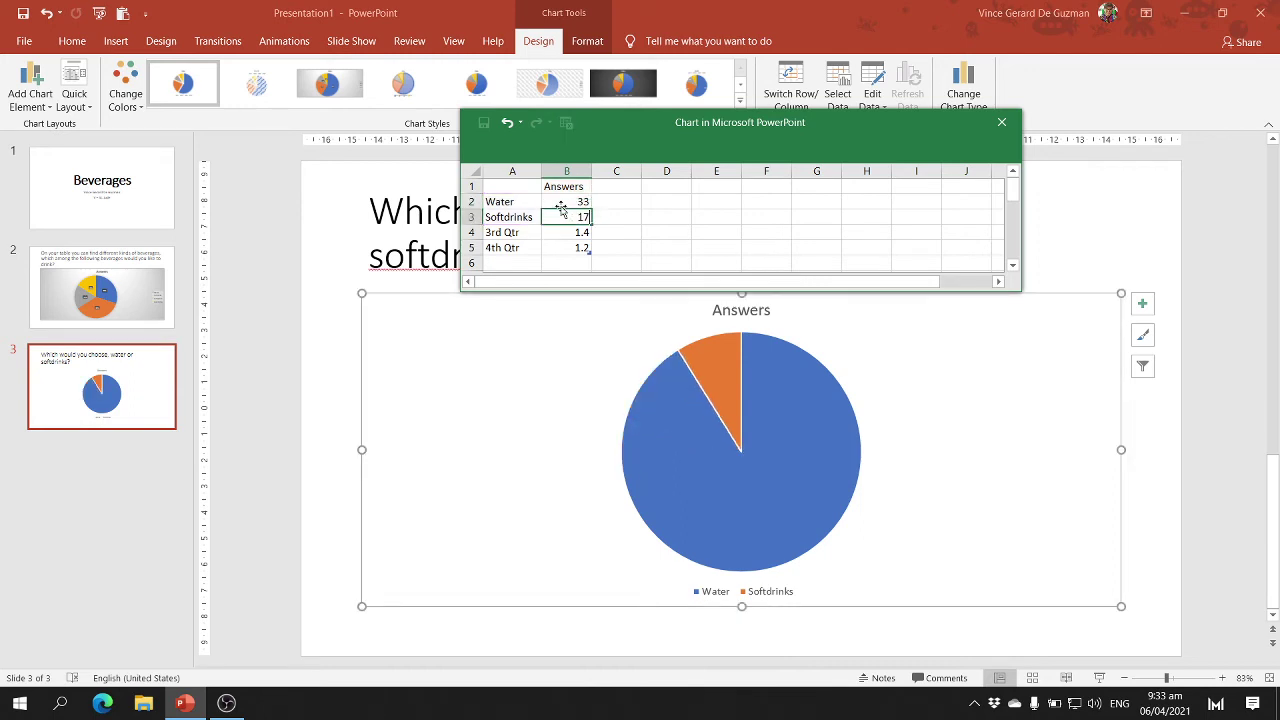
type("7")
key("Tab")
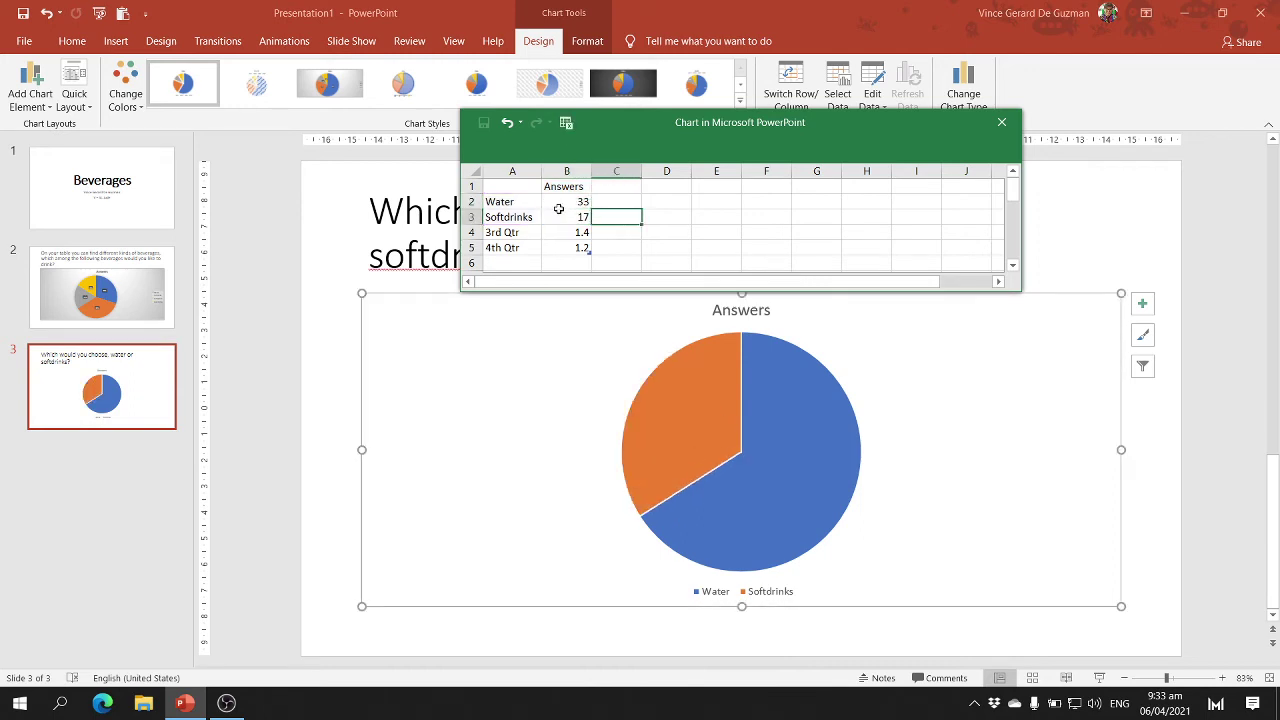
Step: Clear the unused 3rd Qtr and 4th Qtr rows from the chart's data sheet
left_click_drag(522, 238, 553, 249)
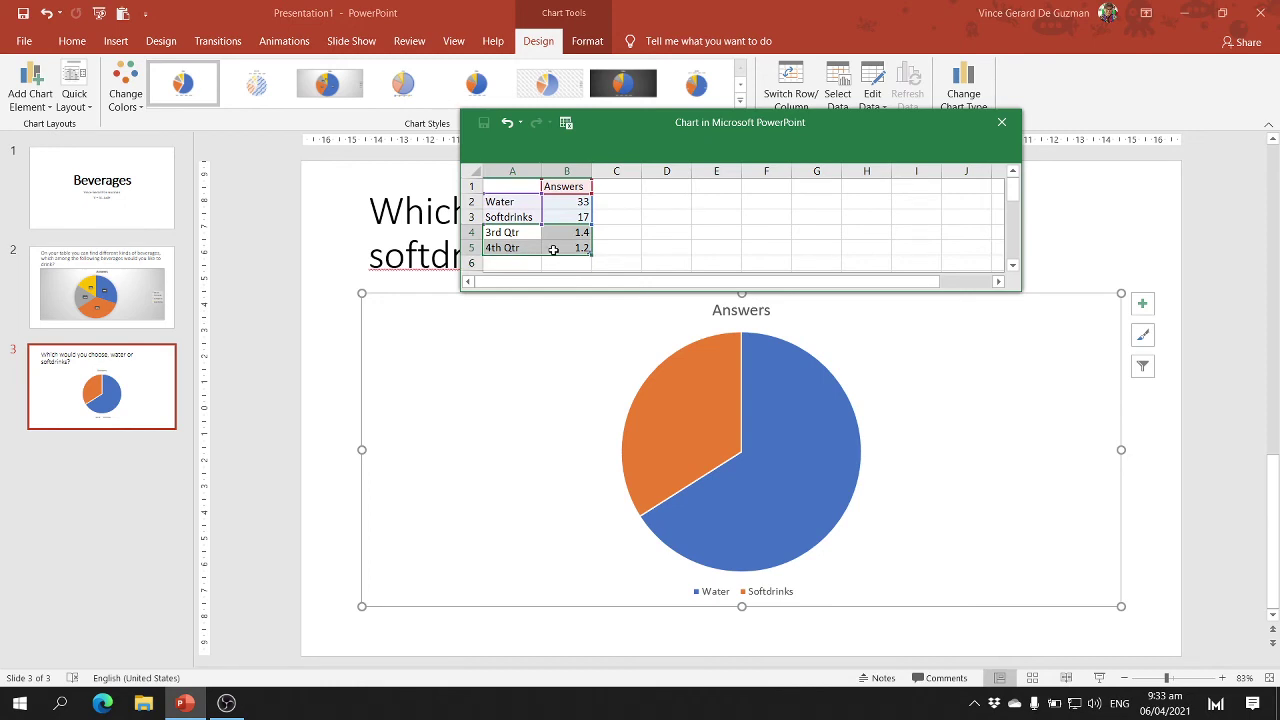
key("Delete")
left_click(624, 238)
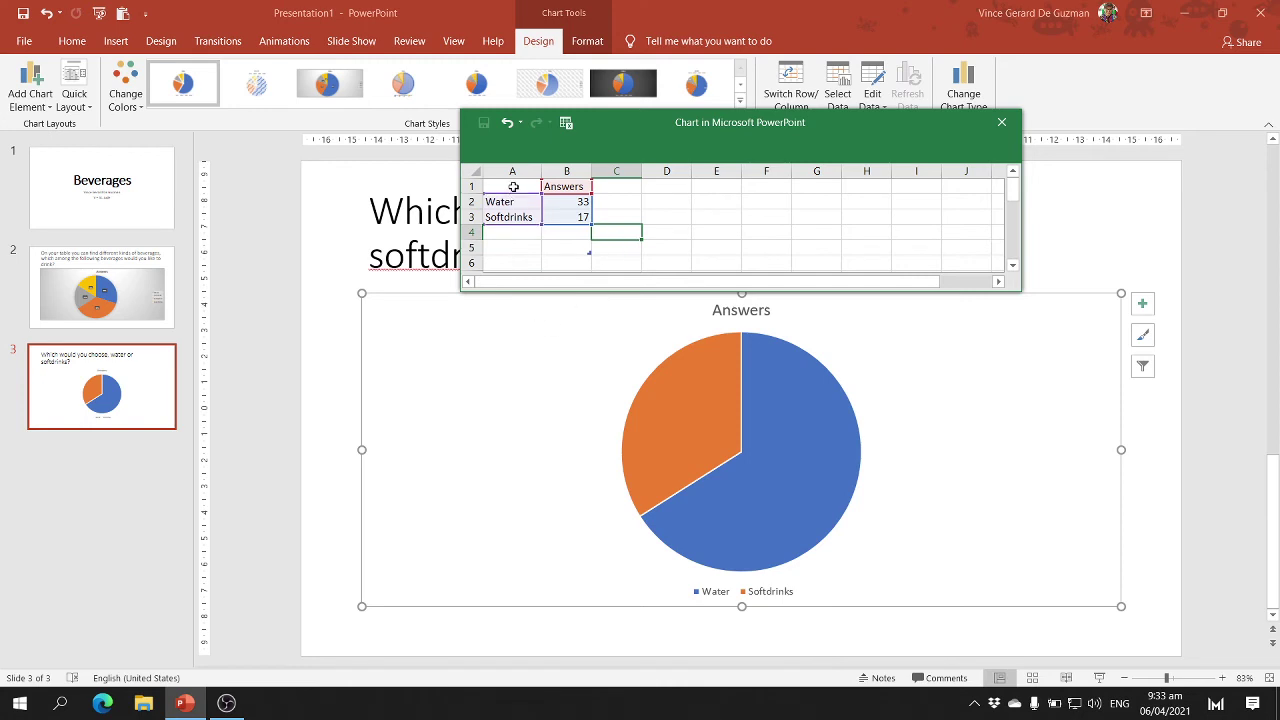
left_click_drag(507, 186, 630, 247)
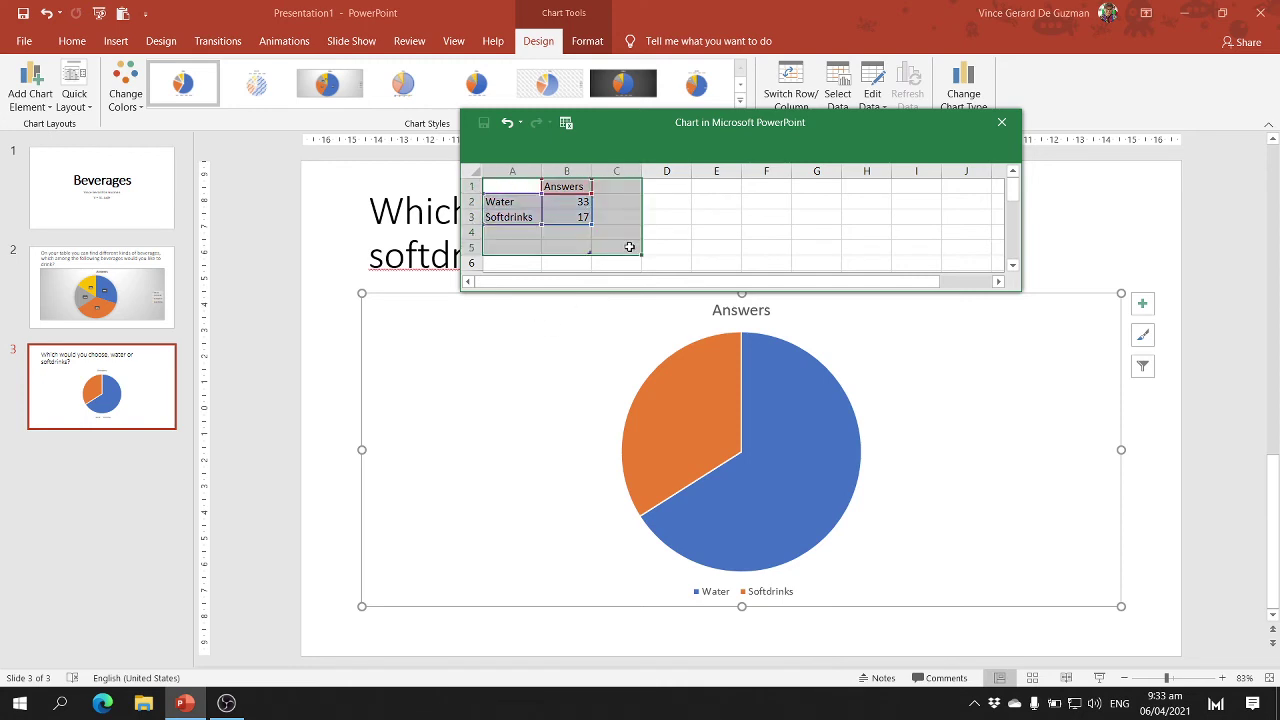
Step: Close the data sheet and apply the seventh chart style, with a dark gradient background, to the pie chart on slide 3
left_click(1003, 123)
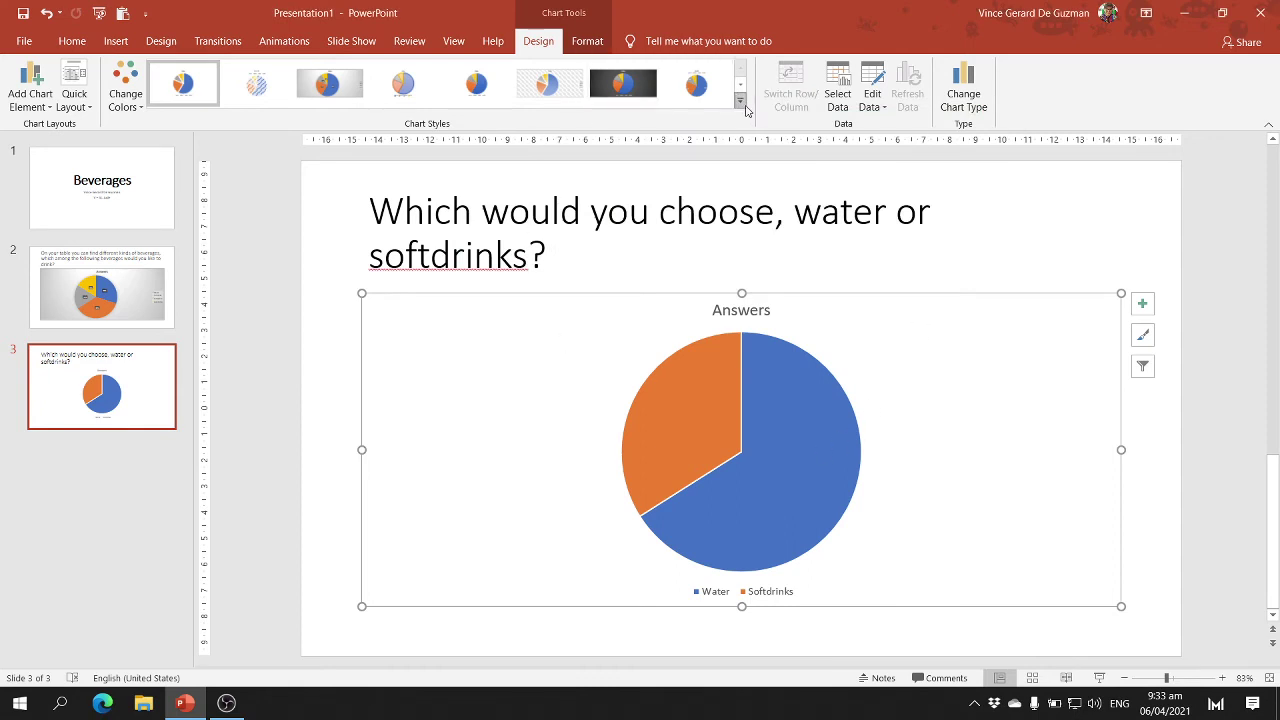
left_click(648, 88)
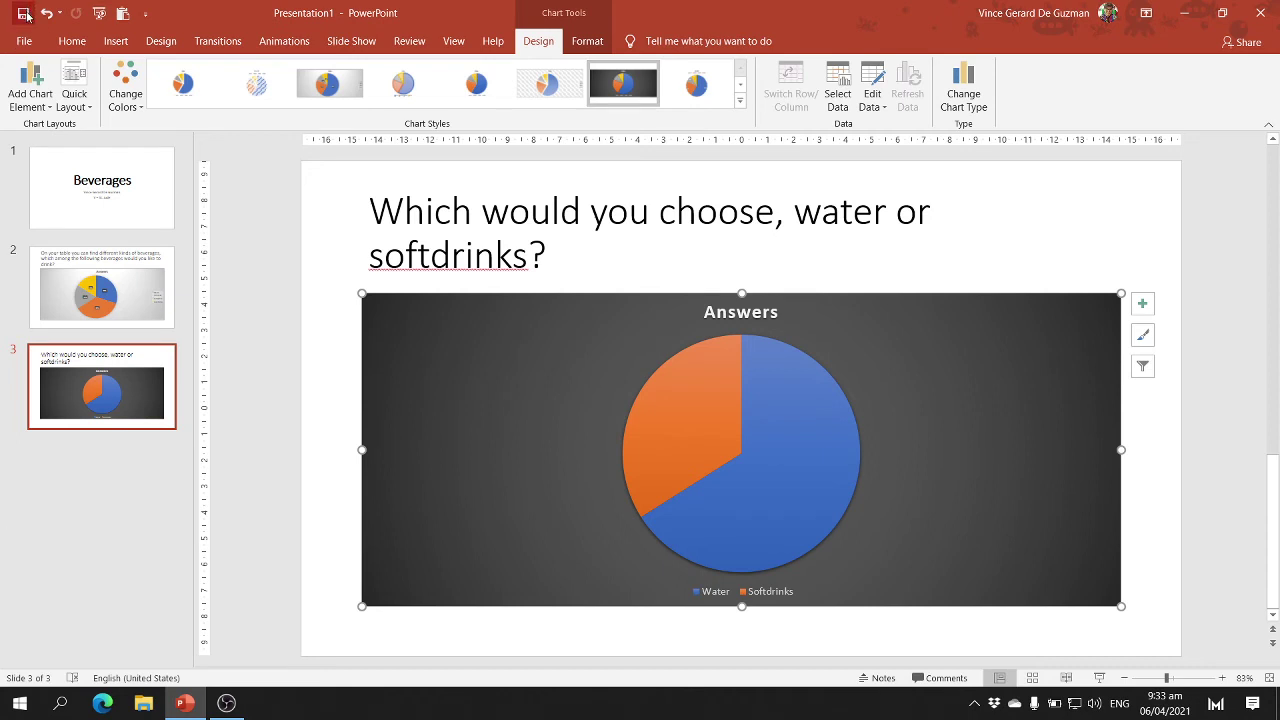
Step: Add a Title and Content slide titled "Which among the following water brands do you like most?"
left_click(72, 41)
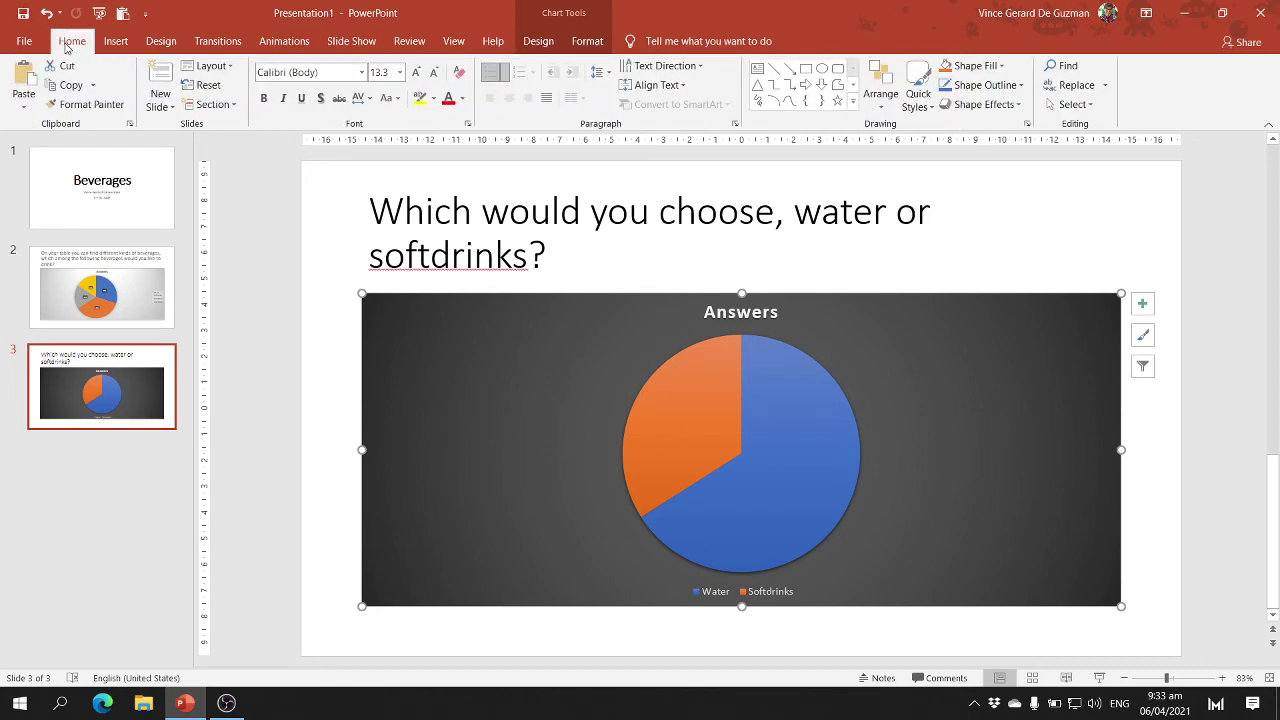
left_click(162, 106)
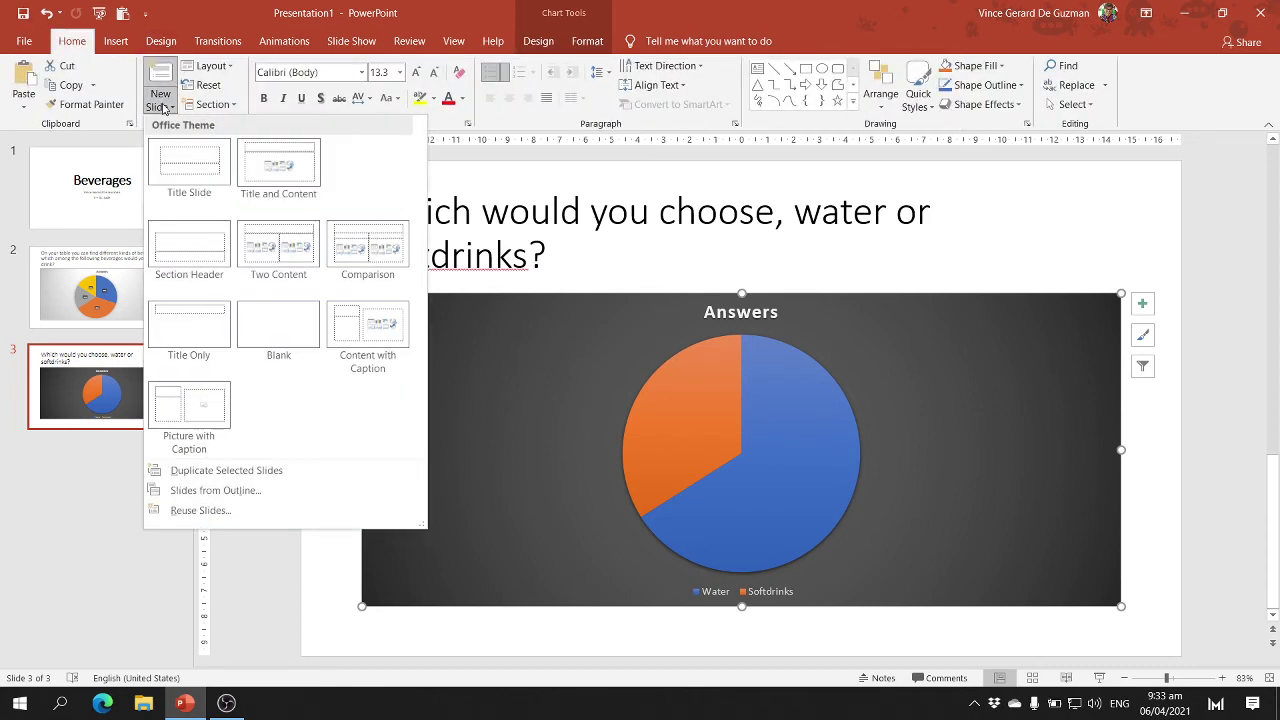
left_click(294, 187)
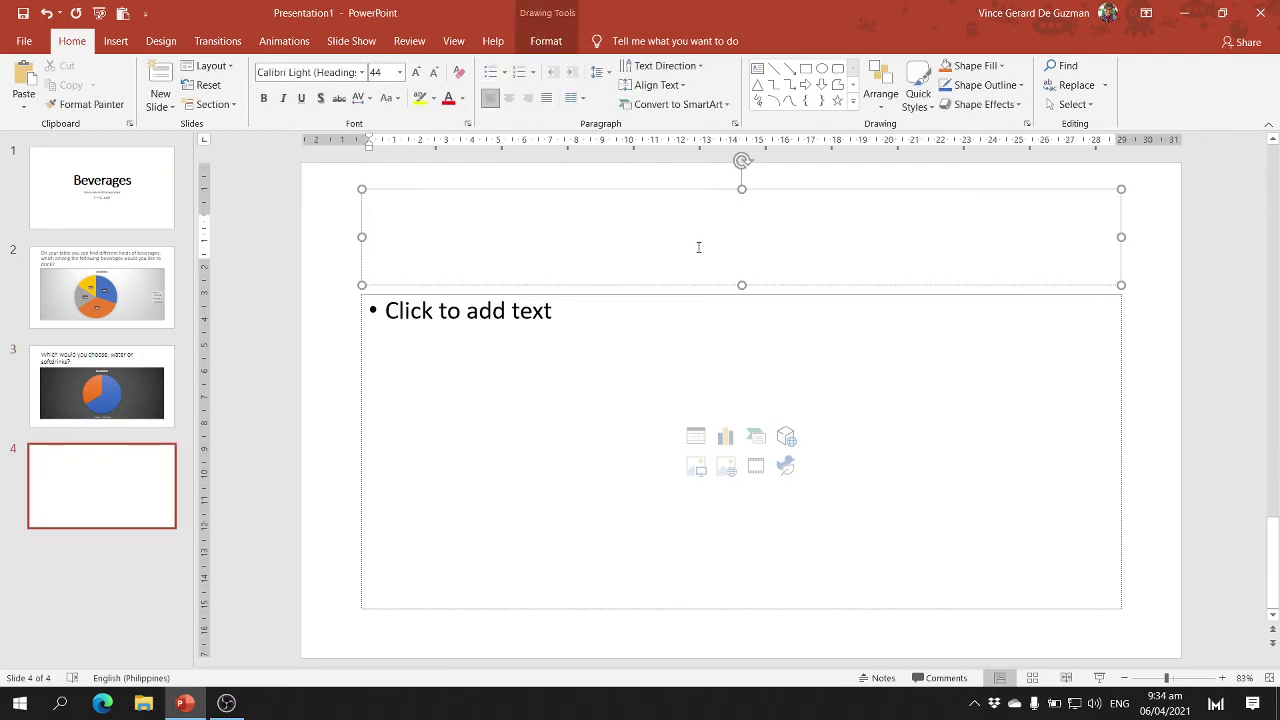
type("Which among the ")
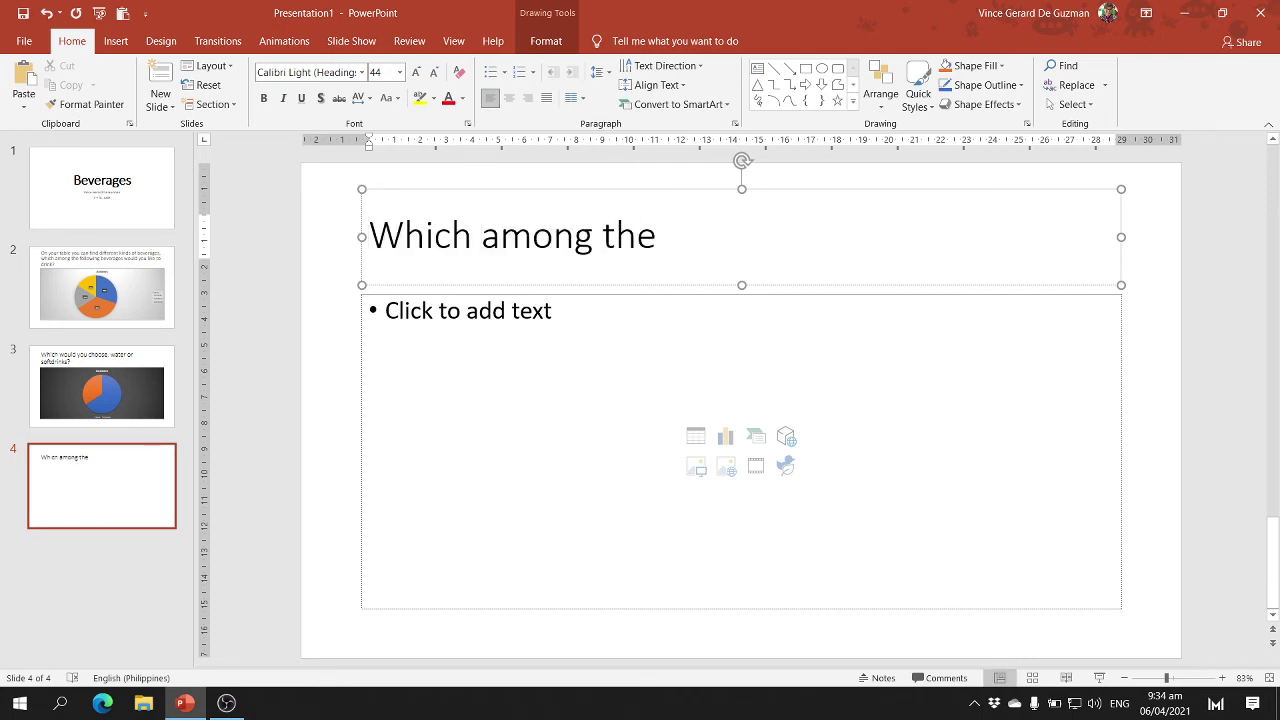
type("following water brands")
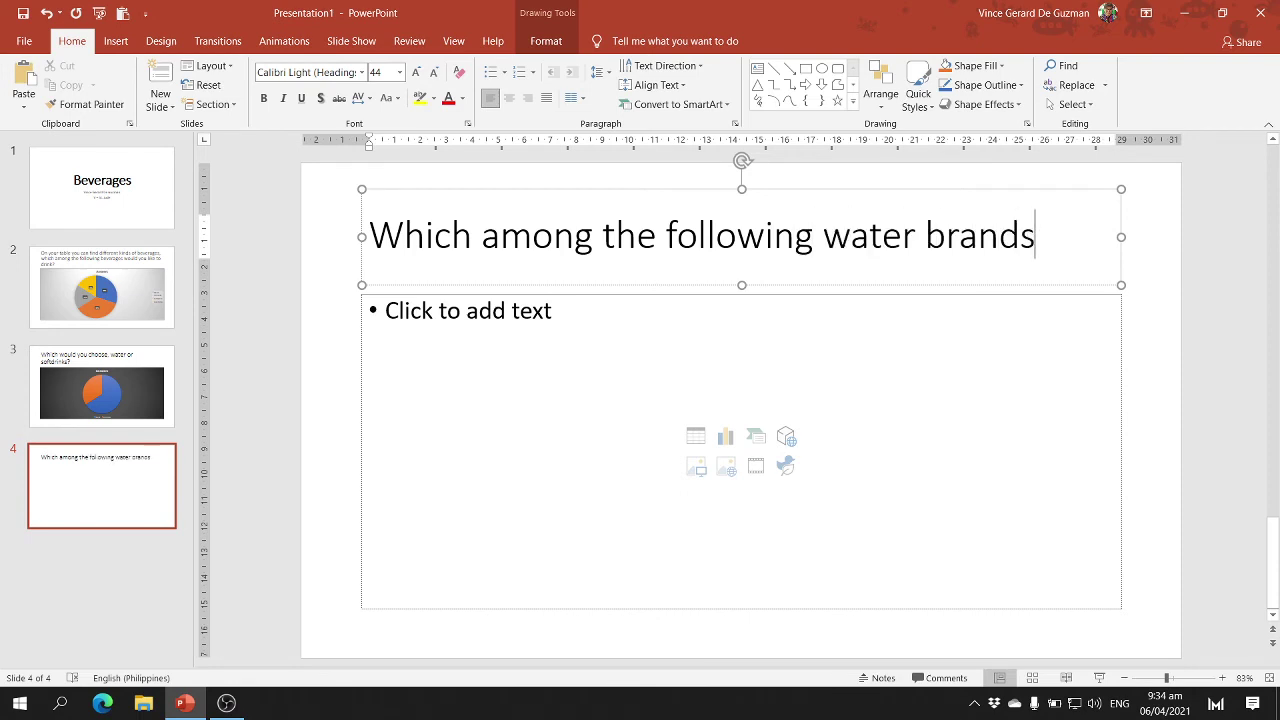
type(" do you like ")
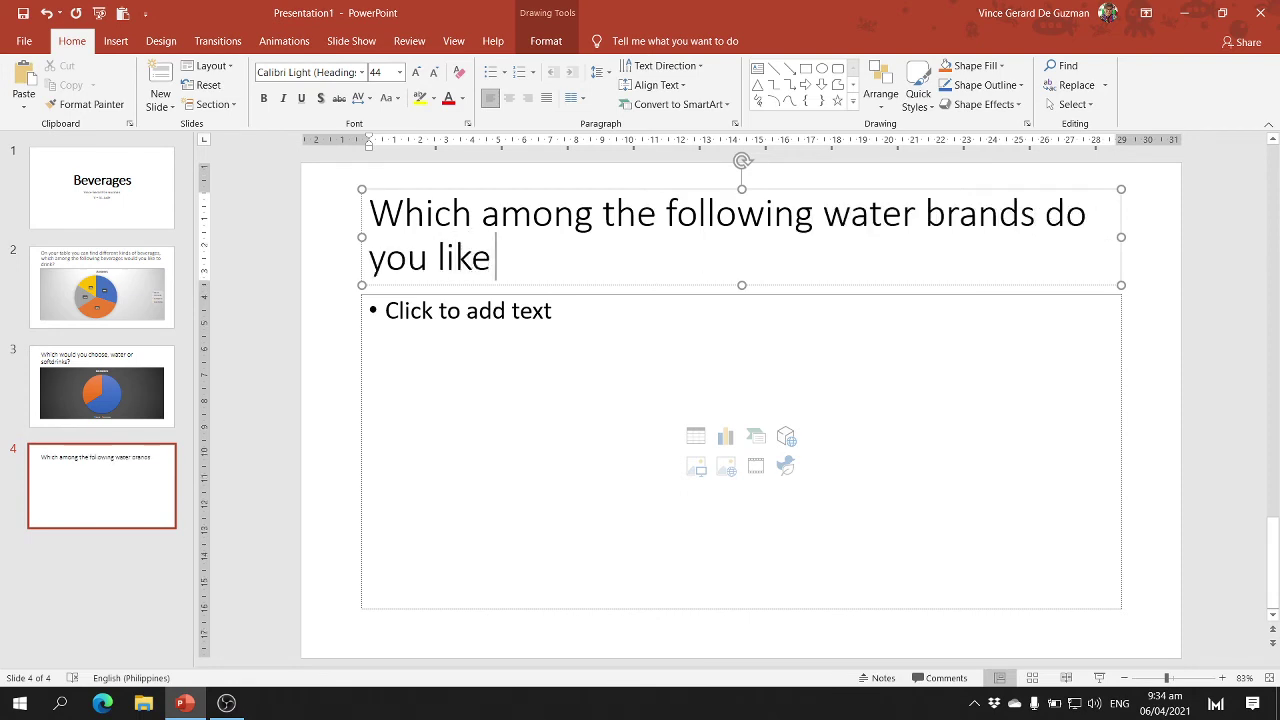
type("most?")
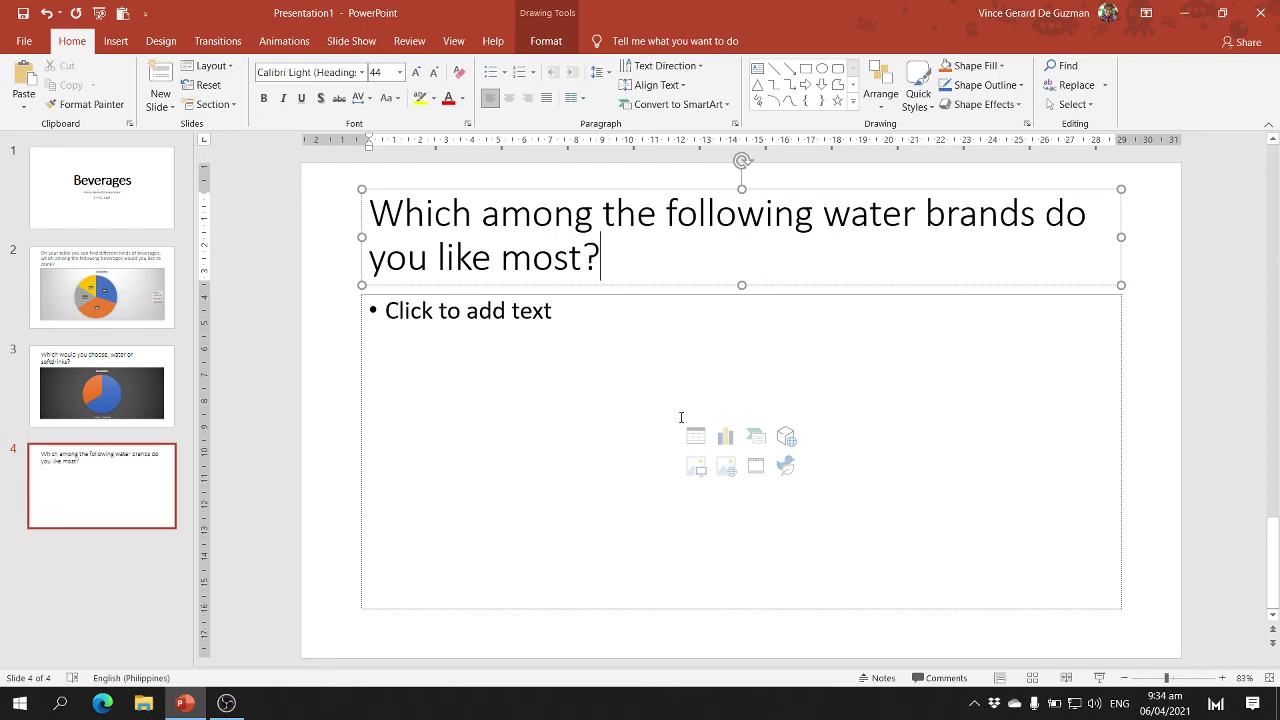
Step: Insert a standard pie chart into the content placeholder of slide 4
left_click(724, 437)
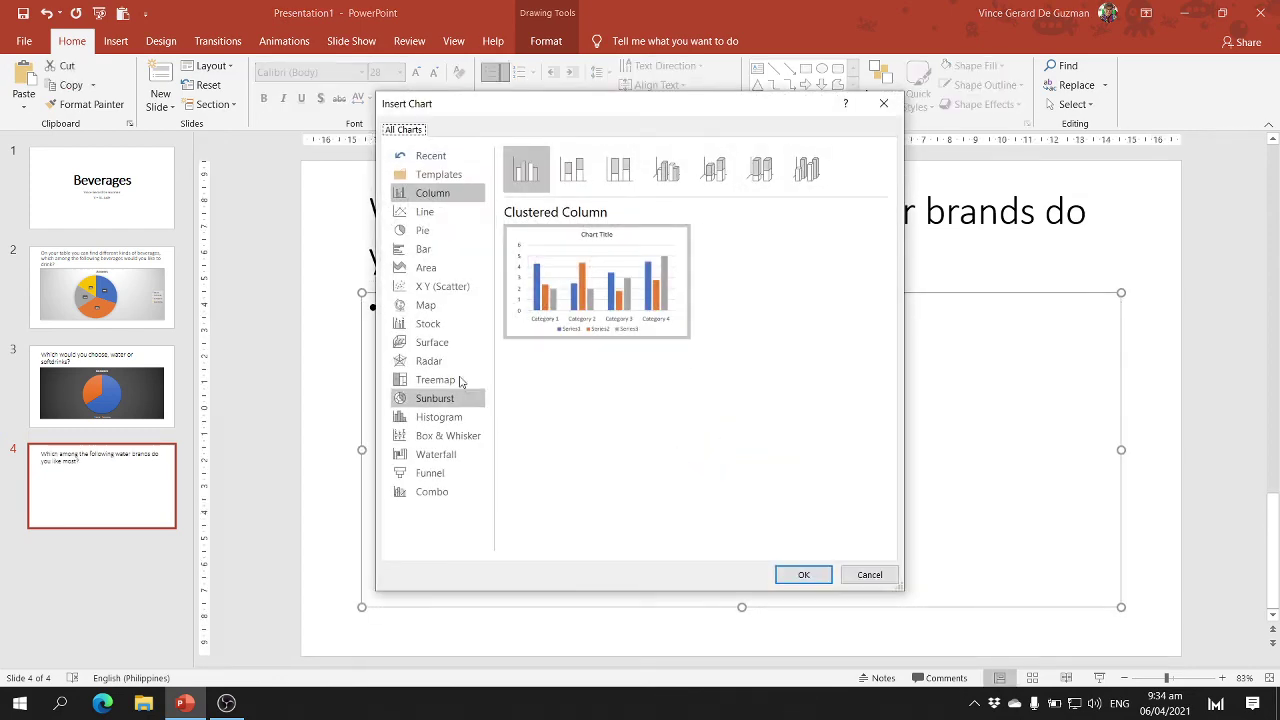
left_click(434, 233)
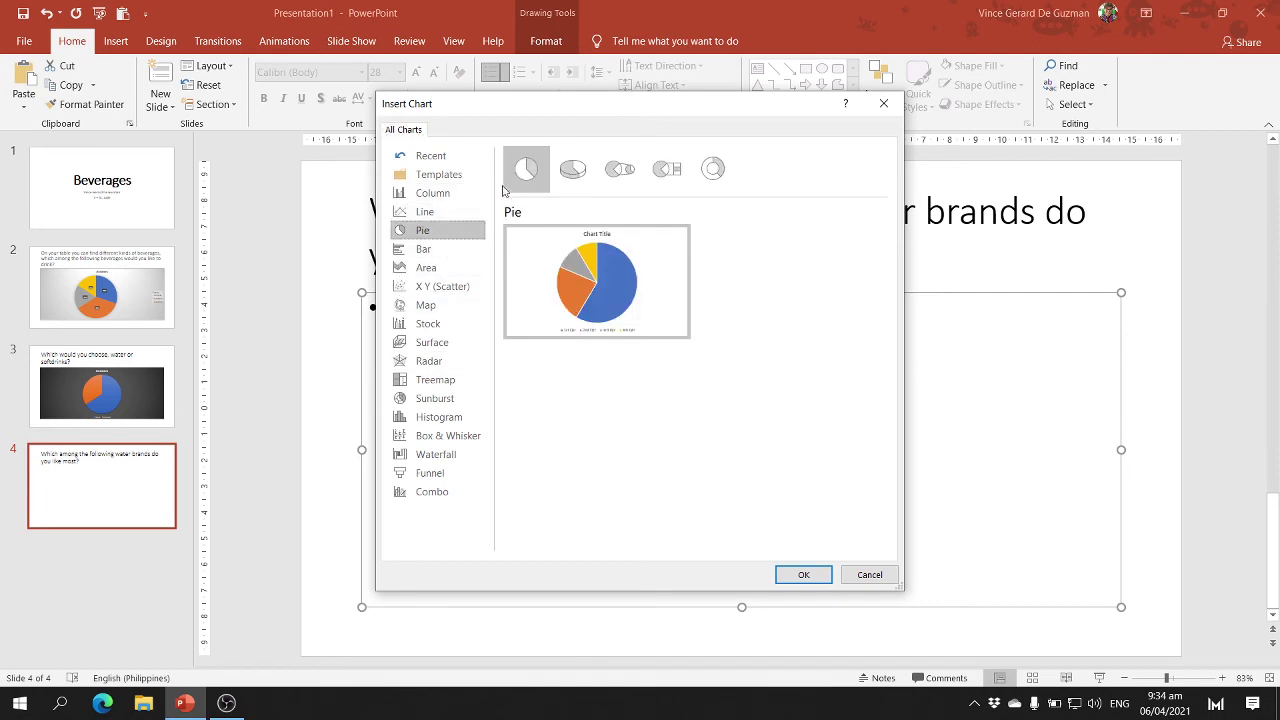
left_click(811, 575)
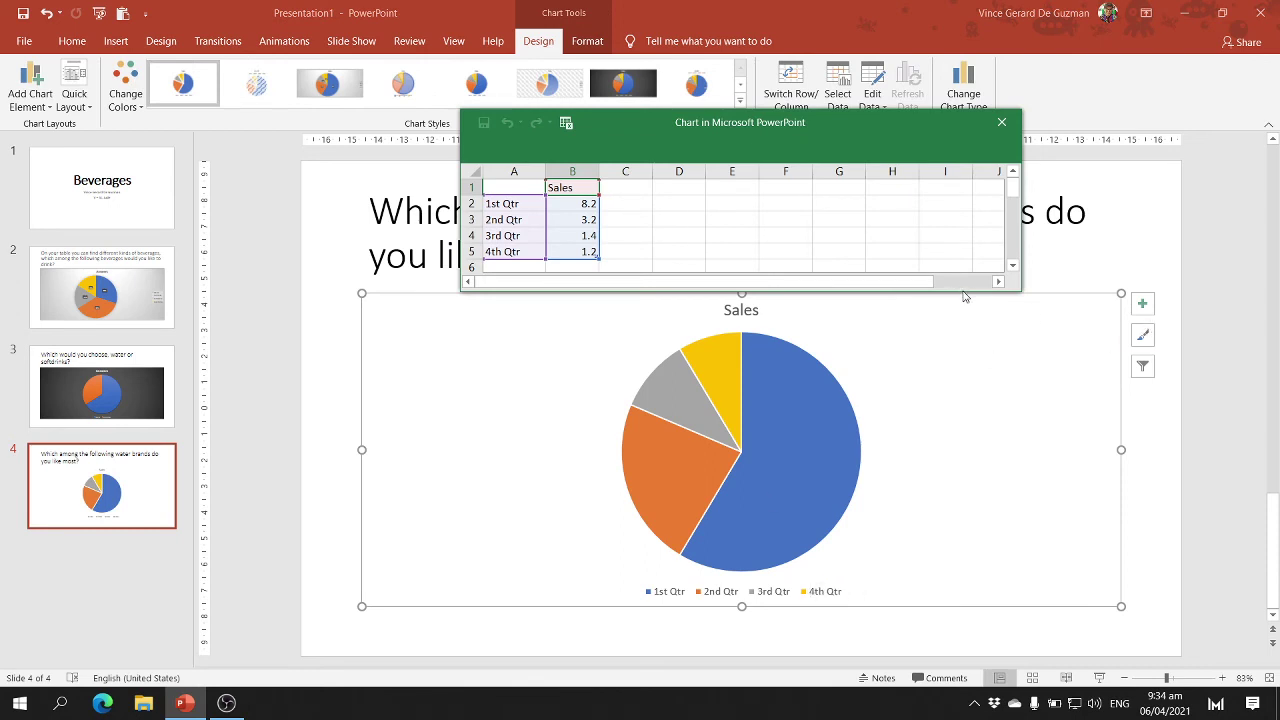
Step: Enlarge the chart's data sheet and rename the Sales heading as Answers
left_click_drag(961, 291, 871, 568)
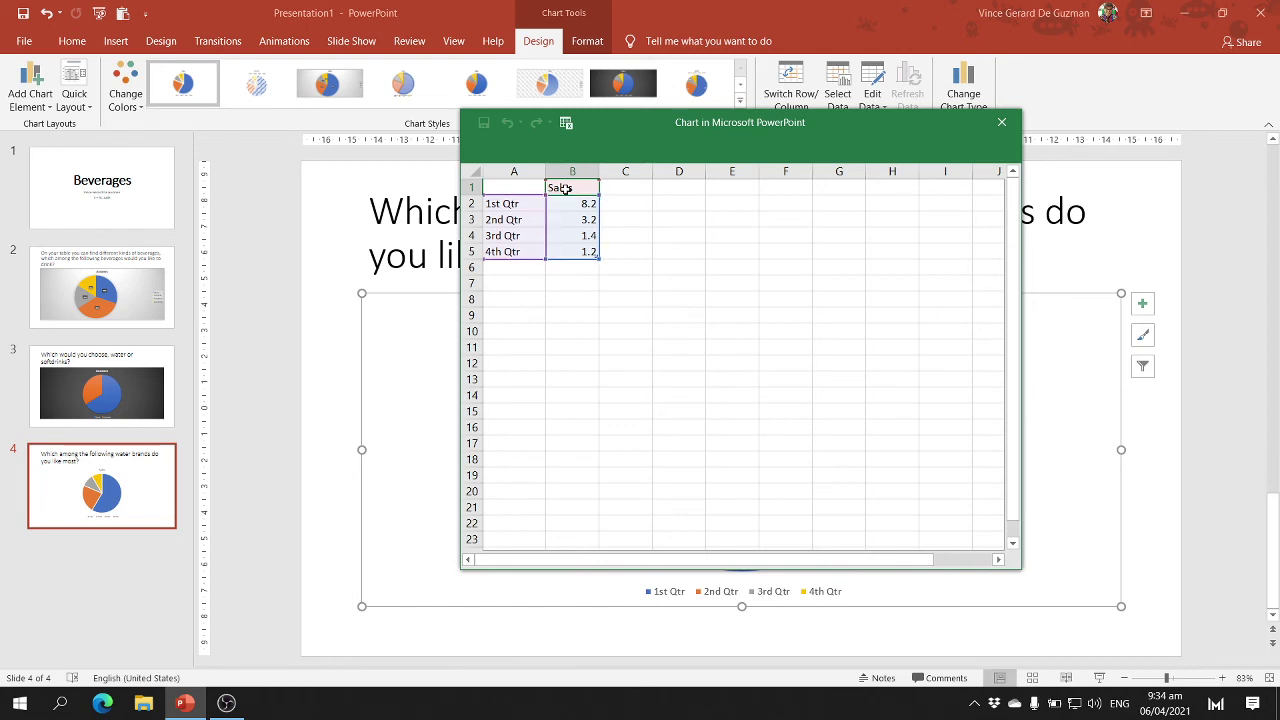
type("Answers")
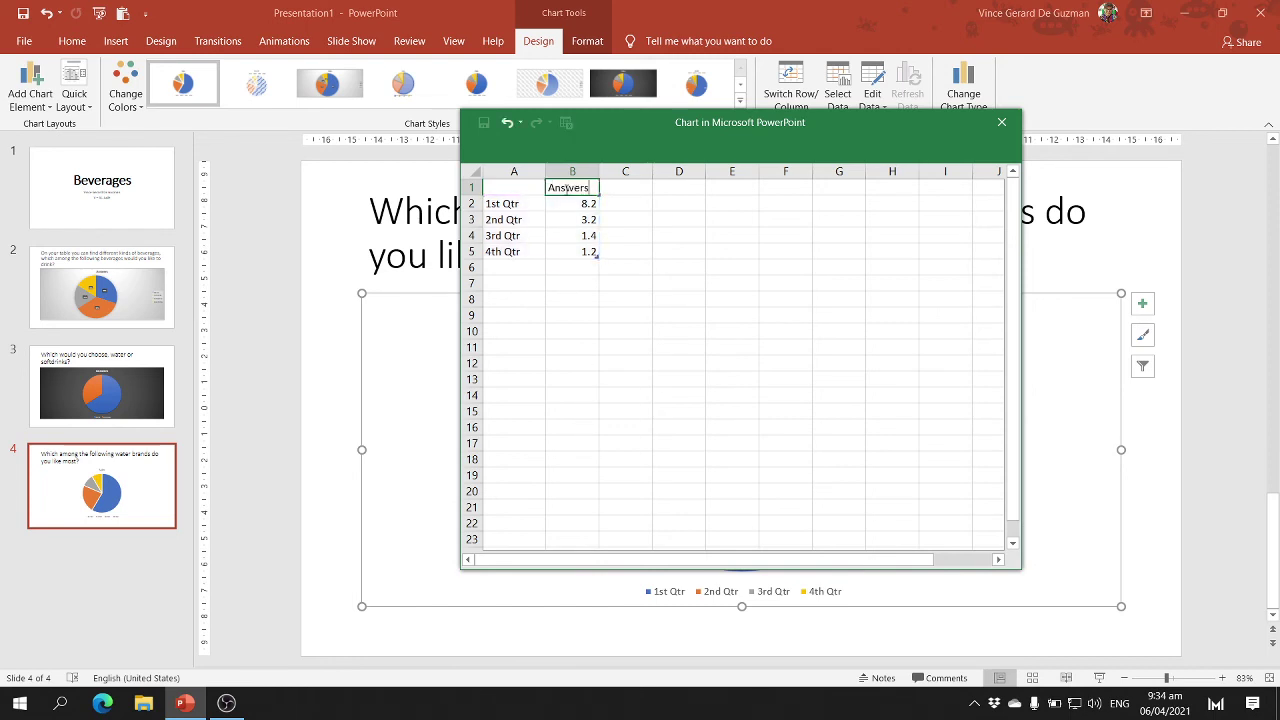
left_click(541, 205)
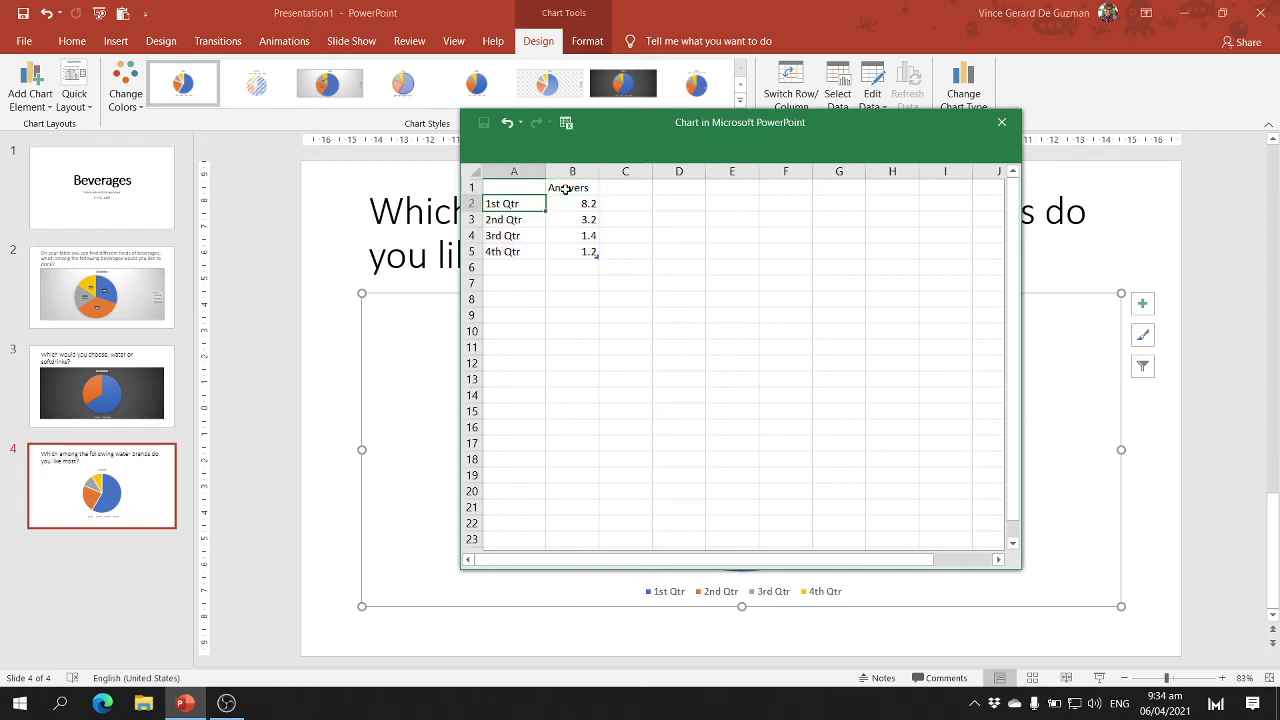
Step: Replace the four quarter labels in the data sheet with Wilkins, Absolute, Viva and SM Bonus
type("Wilkins")
key("Return")
type("Abso")
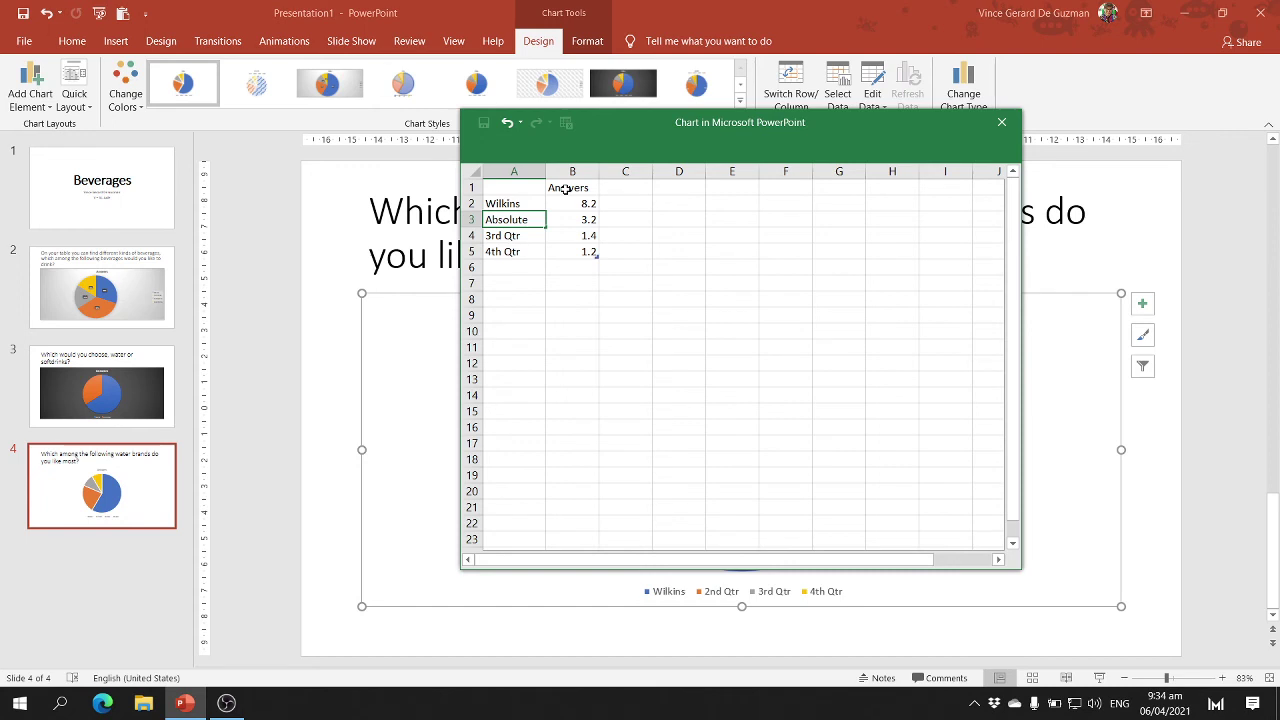
type("lute")
key("Return")
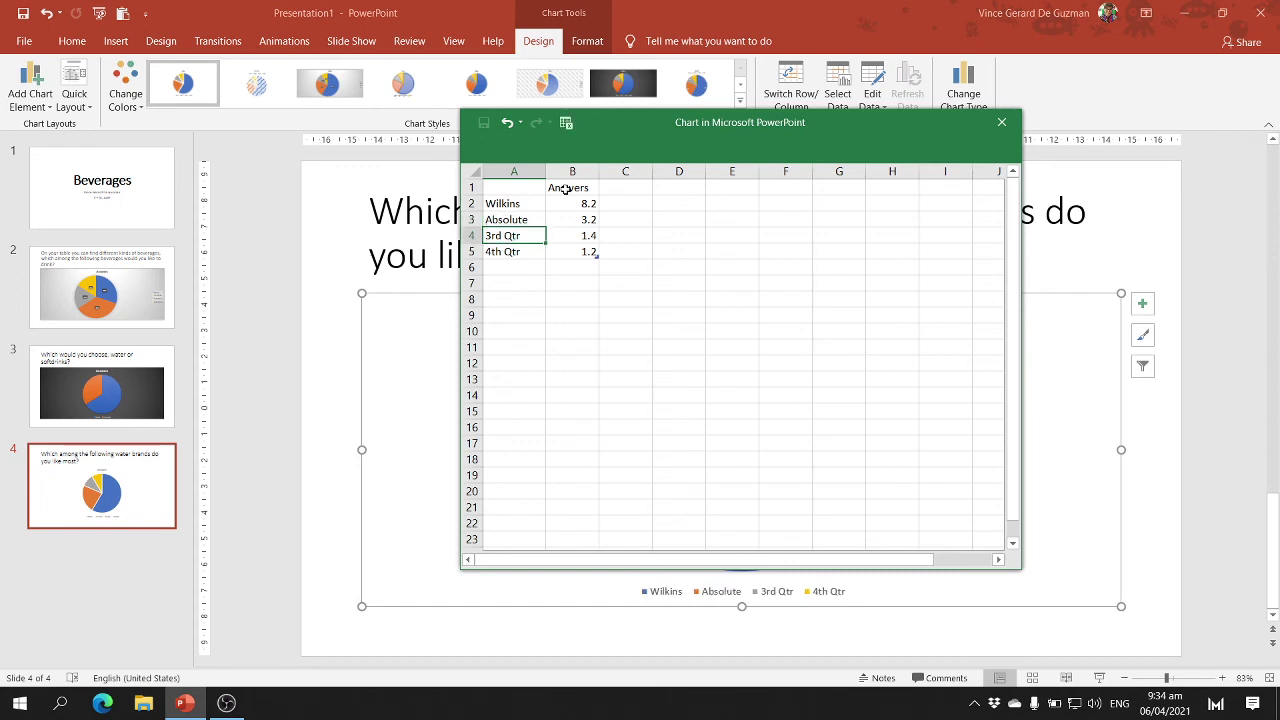
type("B")
key("Return")
type("SM Bonus")
key("Return")
Step: Add the categories Summit, Evian, Aquabest and Others below SM Bonus in cells A6 to A9
type("Summit")
key("Return")
type("Ev")
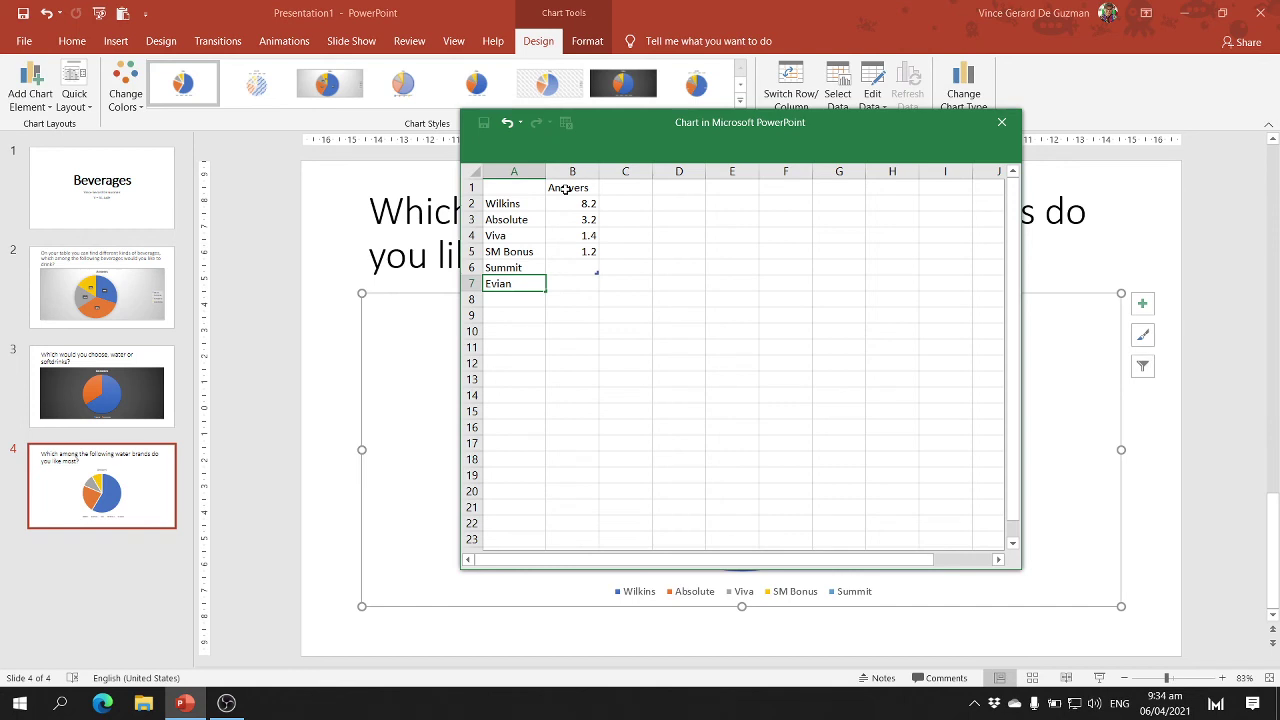
type("ian")
key("Return")
type("Aqu")
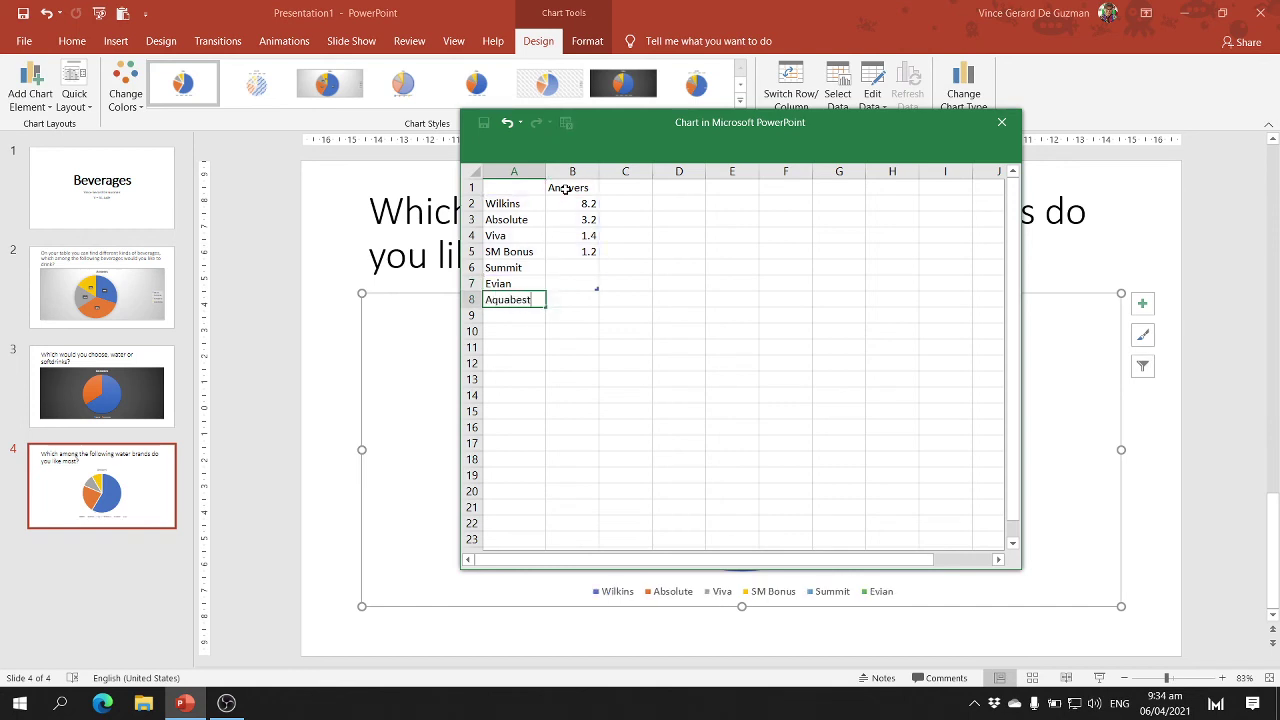
type("abest")
key("Return")
type("Othe")
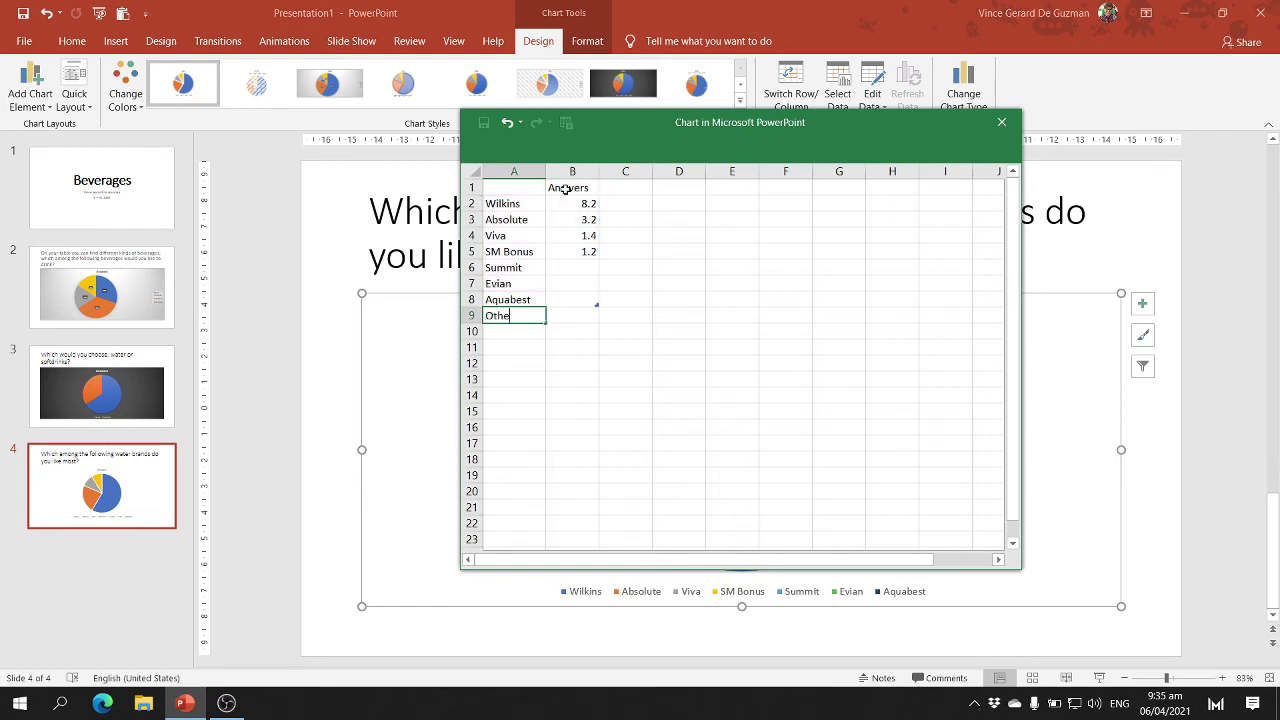
type("rs")
left_click(719, 337)
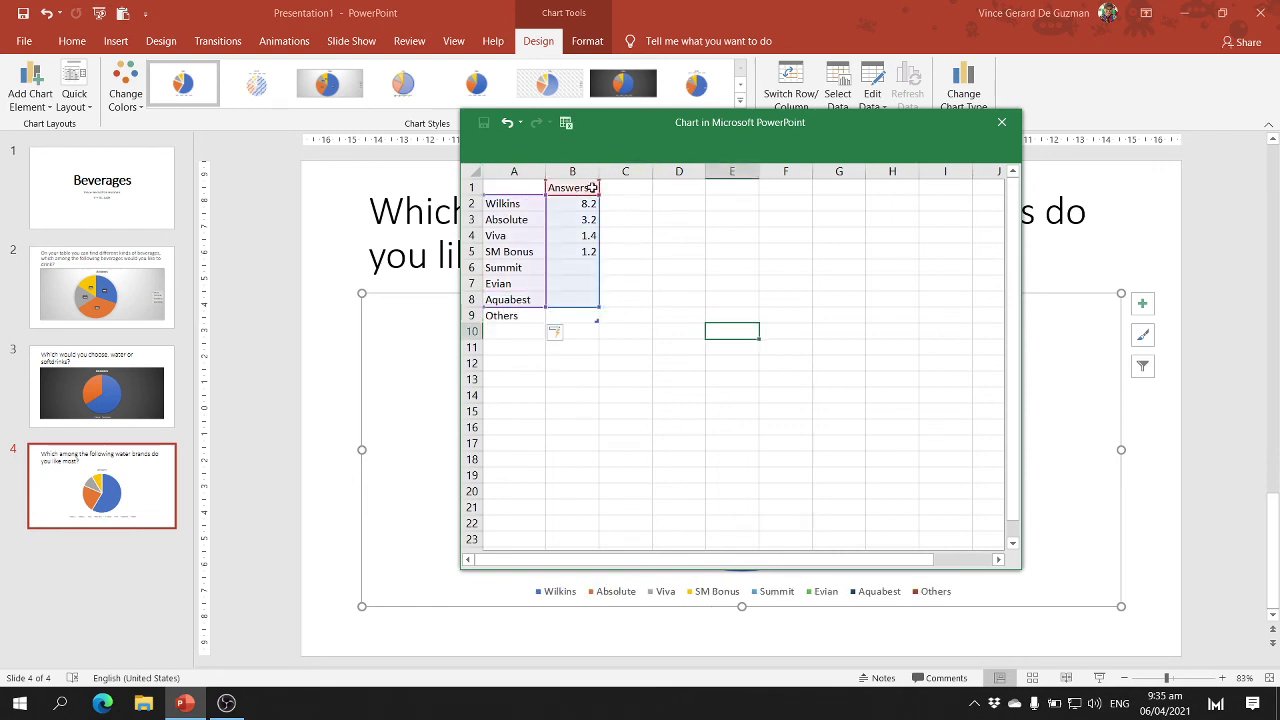
Step: Extend the chart's data range down to row 9 so it includes the Others category
left_click_drag(597, 319, 610, 322)
scroll(612, 322, "up", 2)
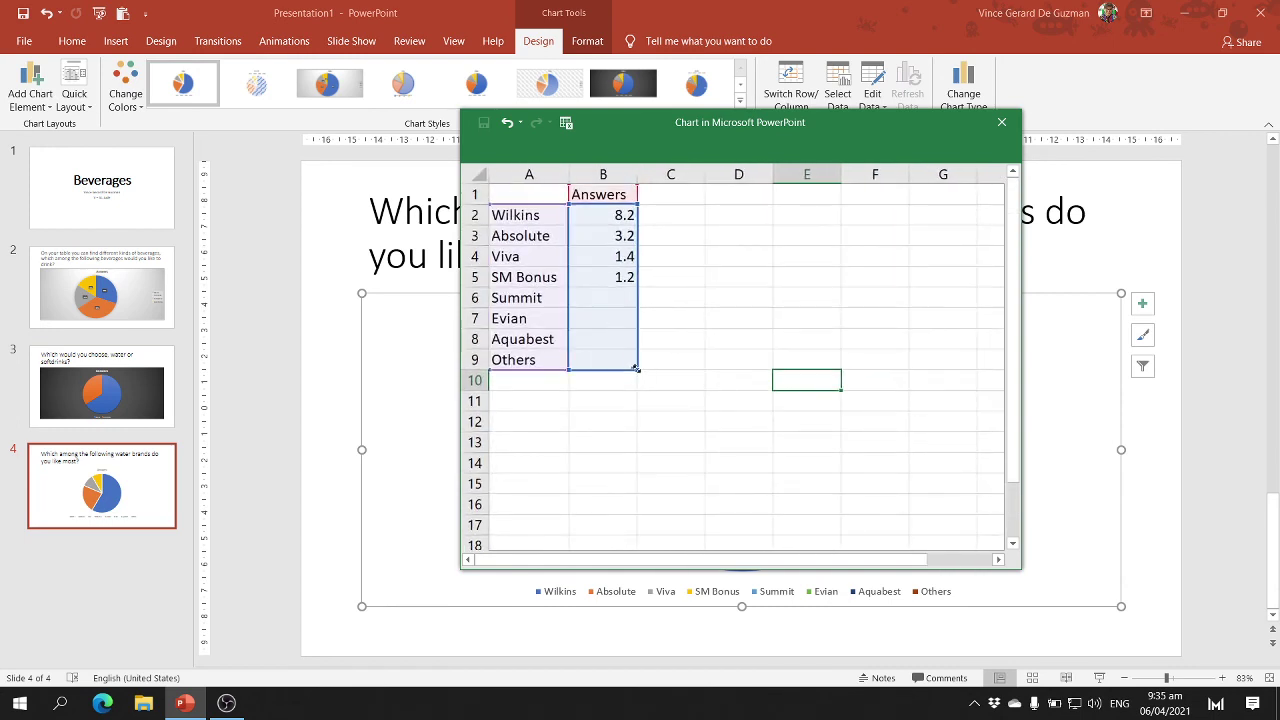
left_click_drag(636, 369, 600, 371)
Step: Set the answers to 12 for Wilkins, 12 for Absolute, 6 for Viva and 3 for SM Bonus
left_click(606, 214)
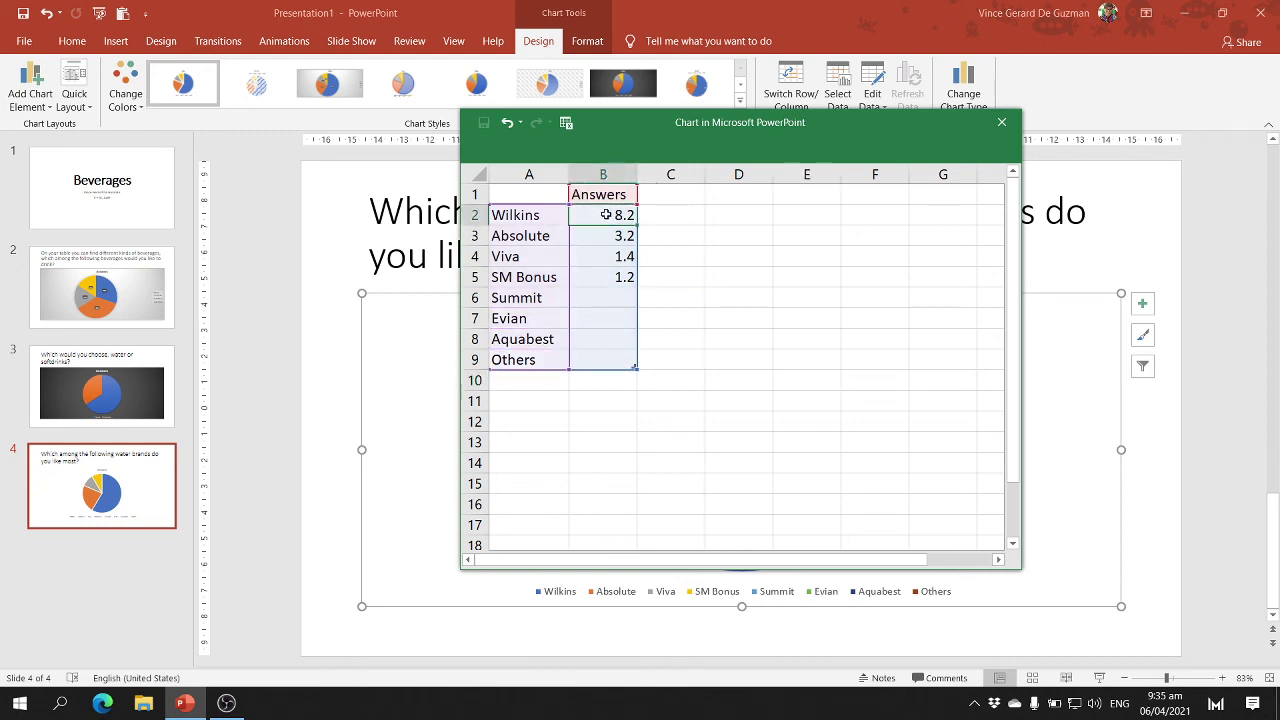
type("12")
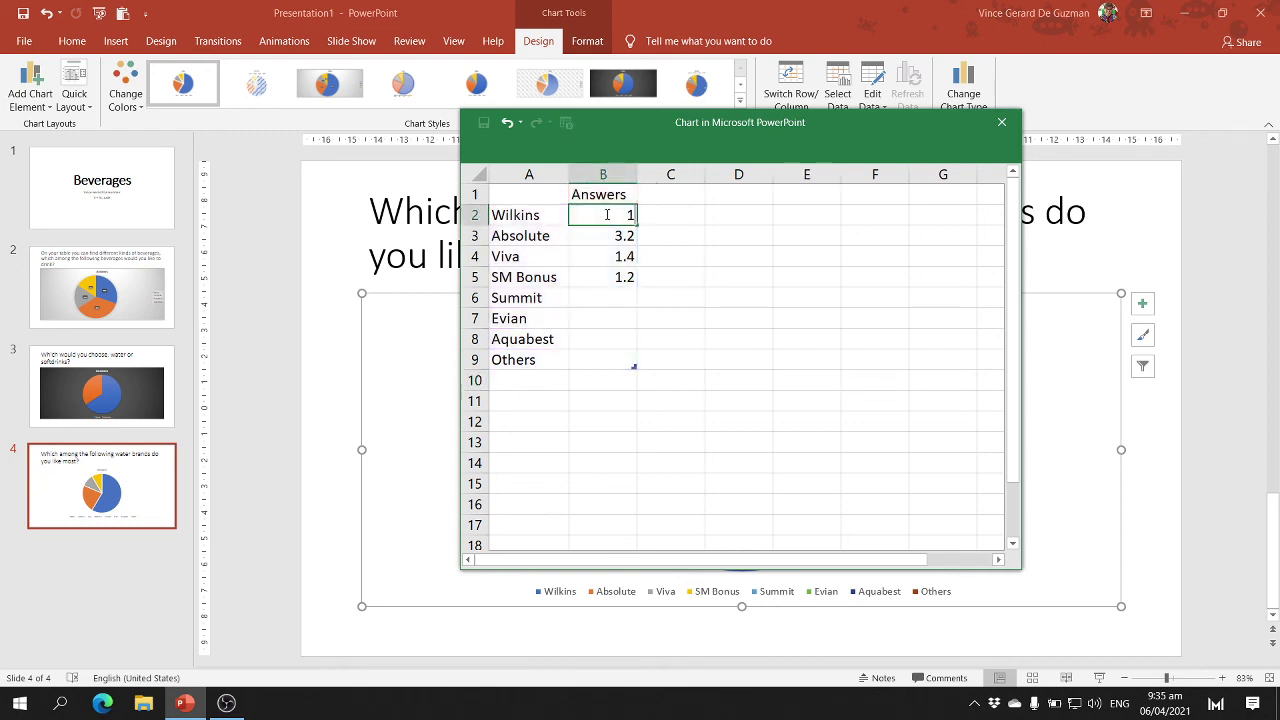
key("Return")
type("12")
key("Return")
type("6")
key("Return")
type("3")
key("Return")
Step: Enter the answers 3 for Summit, 4 for Evian, 5 for Aquabest and 5 for Others
type("3")
key("Return")
type("4")
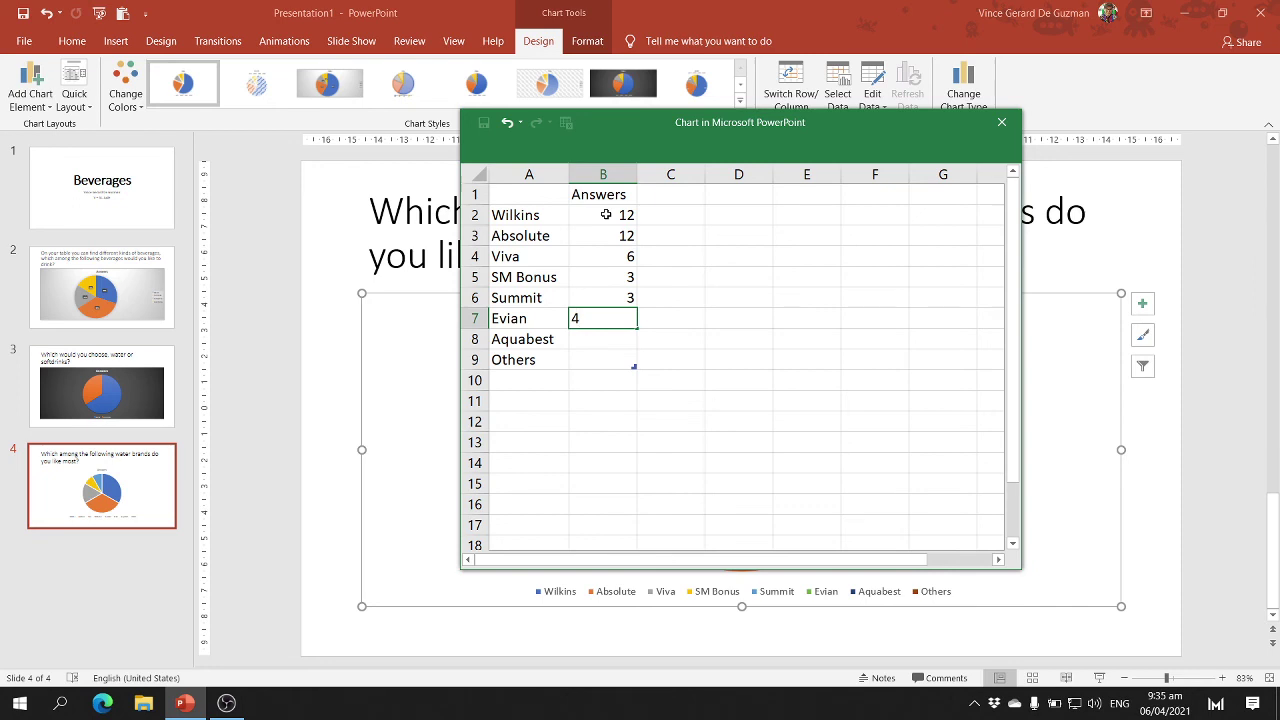
key("Return")
type("5")
key("Return")
type("5")
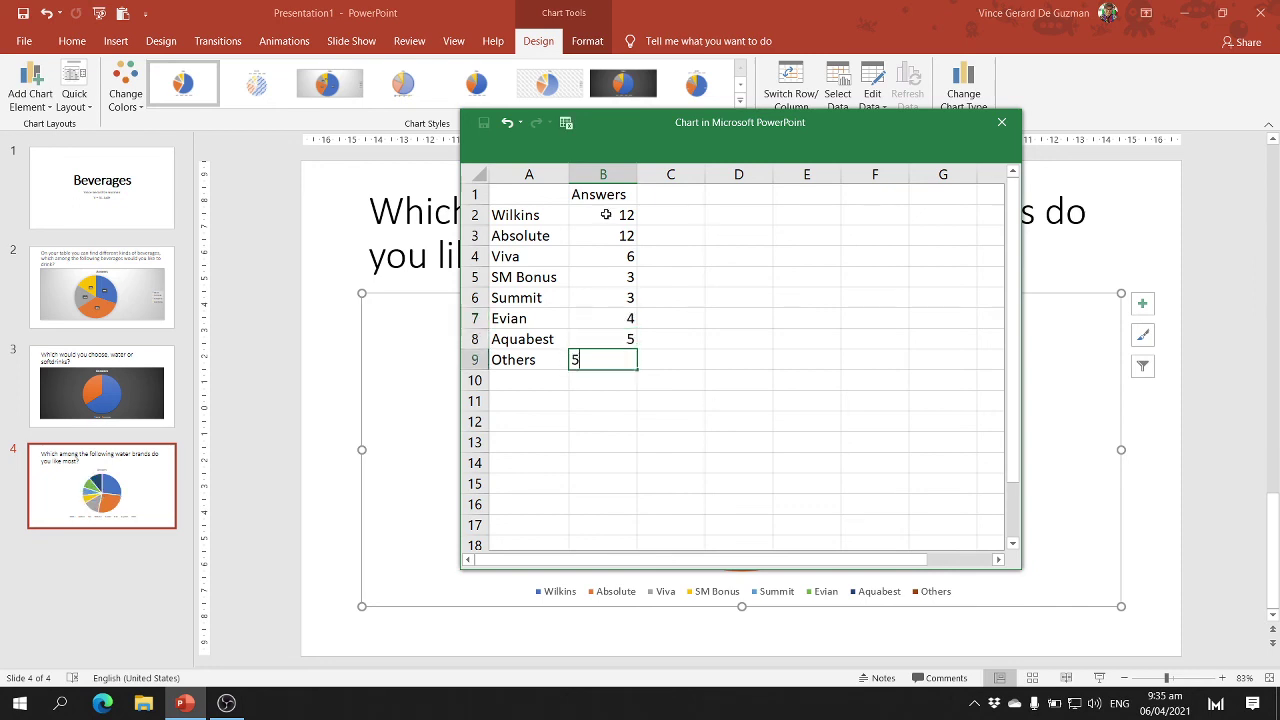
key("Tab")
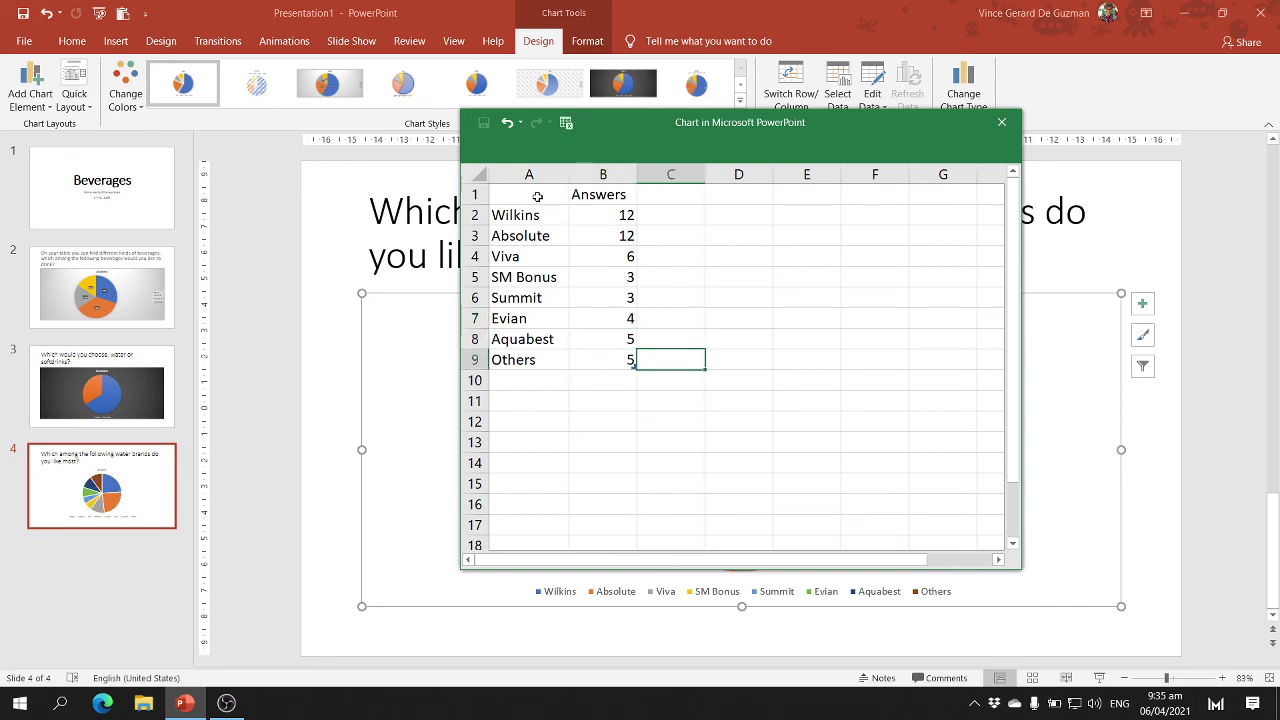
Step: Move the data sheet away from the pie chart to check the slices against the data, and close the sheet
left_click_drag(537, 197, 591, 374)
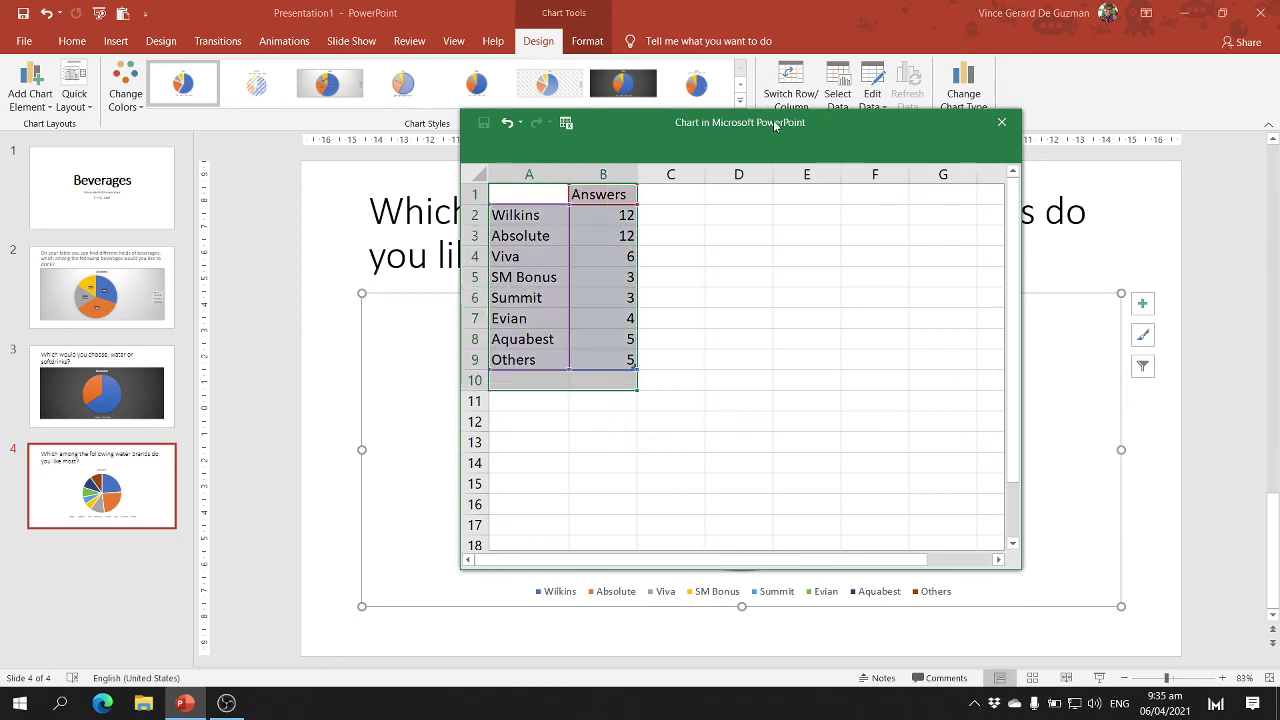
left_click_drag(824, 128, 420, 20)
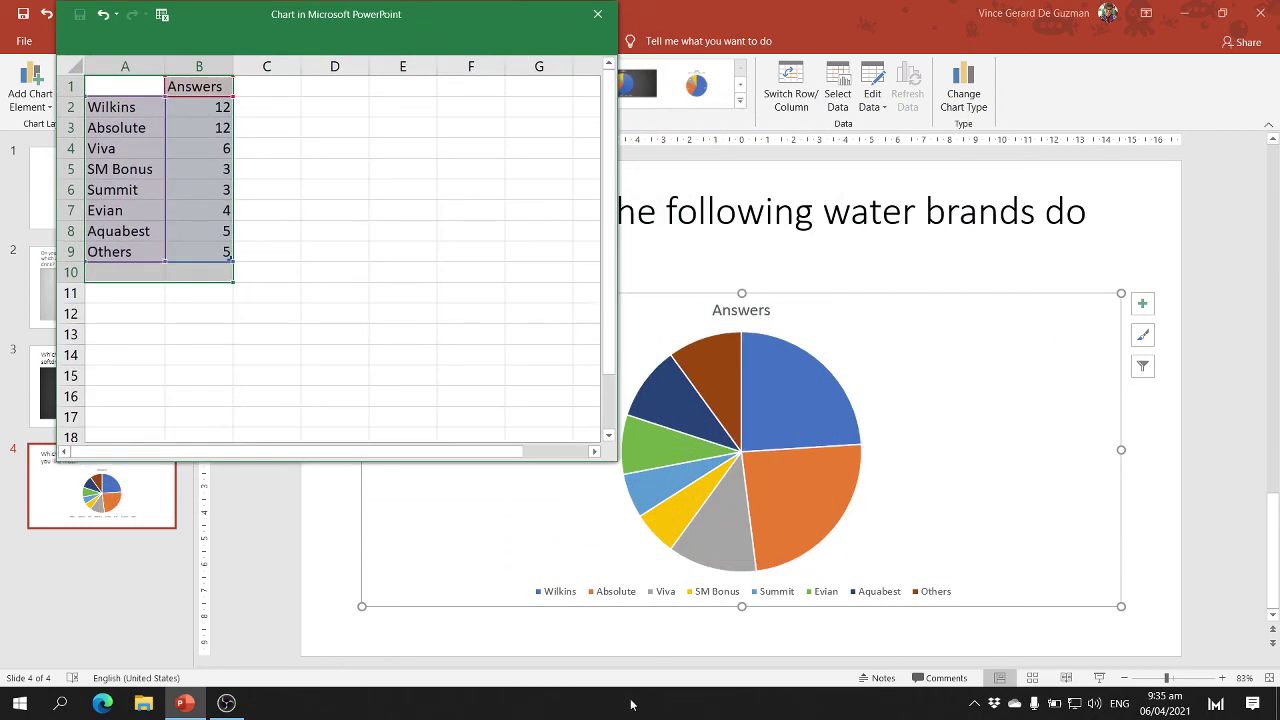
left_click(324, 108)
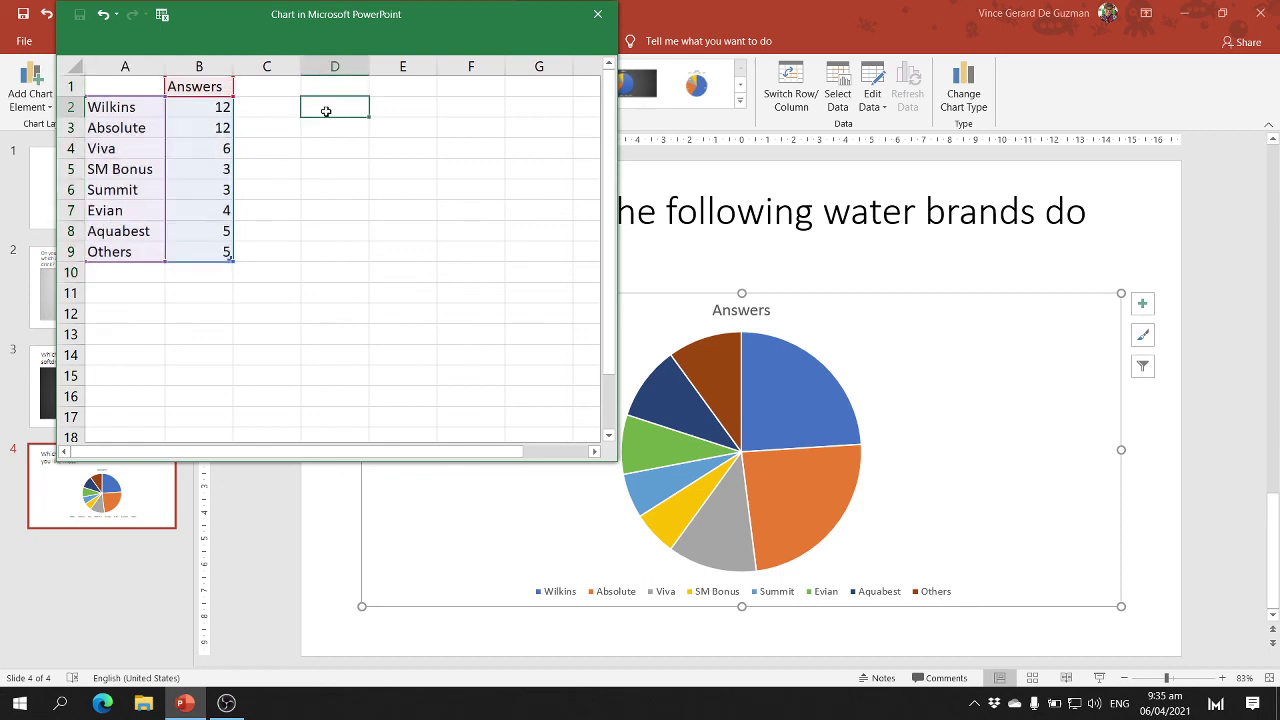
left_click(594, 15)
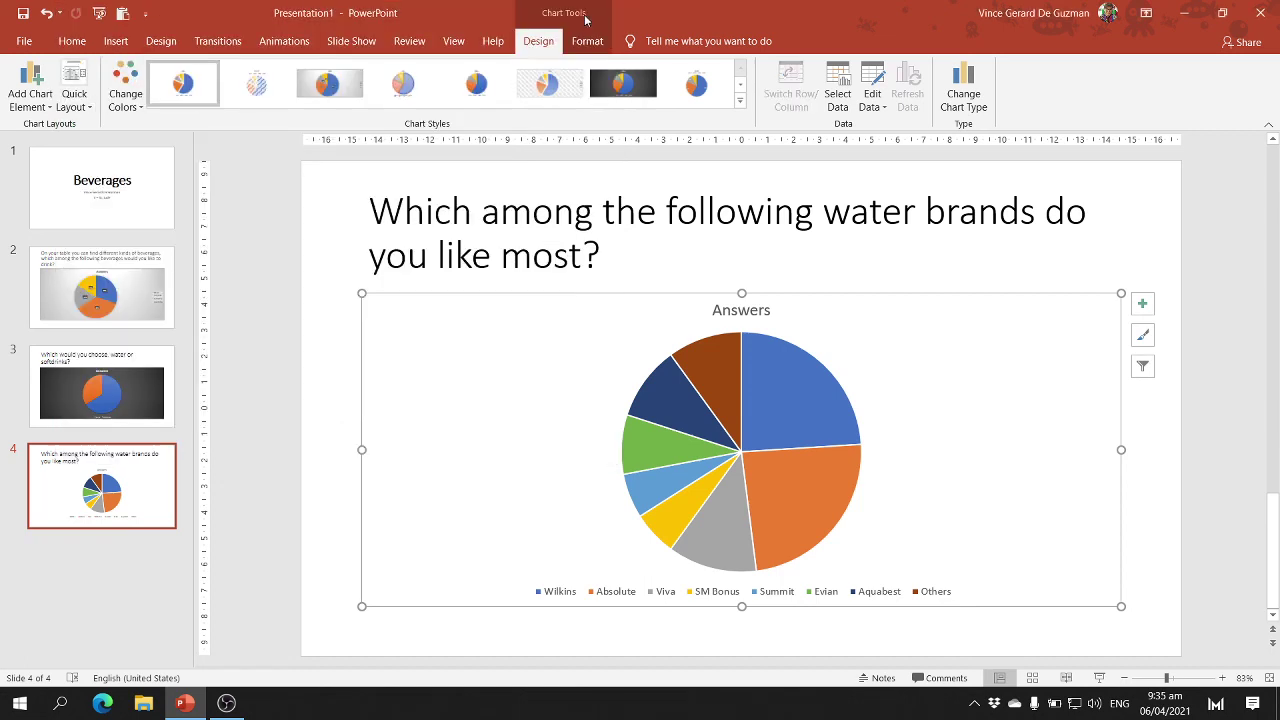
Step: Apply the tenth chart style, with a solid blue background and white slices, to the pie chart on slide 4
left_click(739, 102)
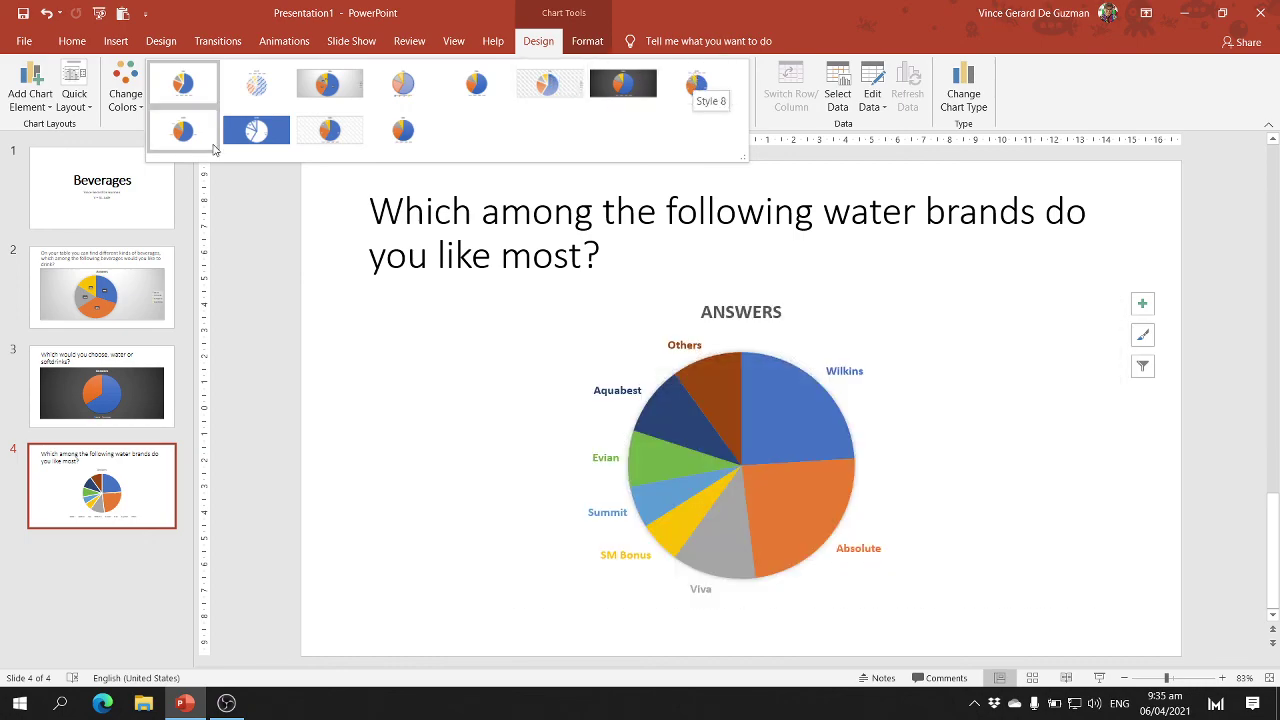
left_click(256, 131)
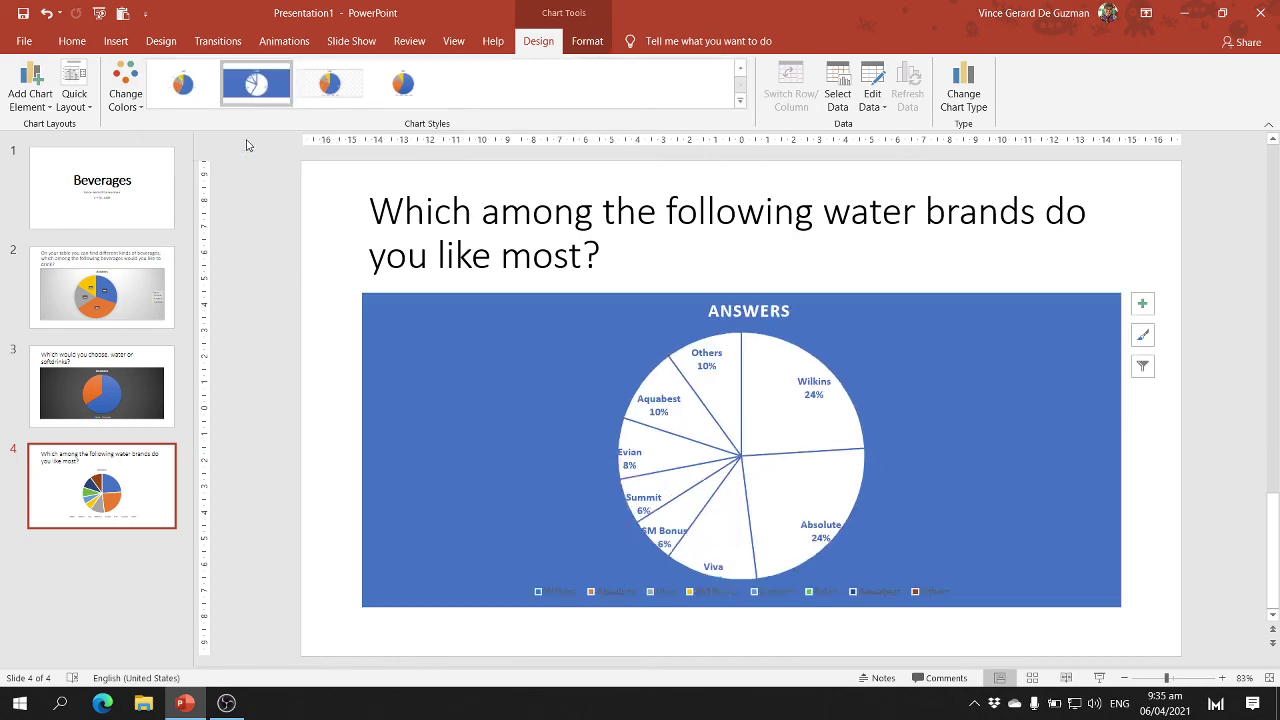
left_click(240, 420)
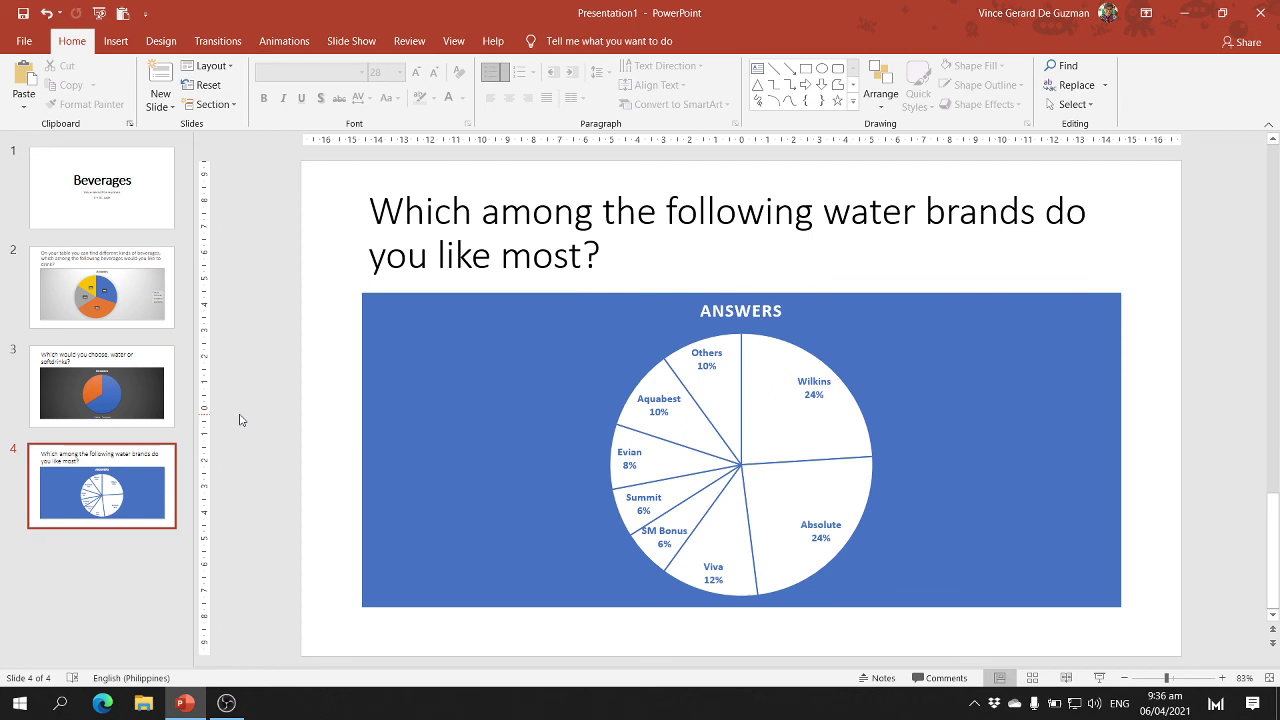
Step: Start saving the presentation as a new file, with the Desktop as the destination folder
left_click(26, 42)
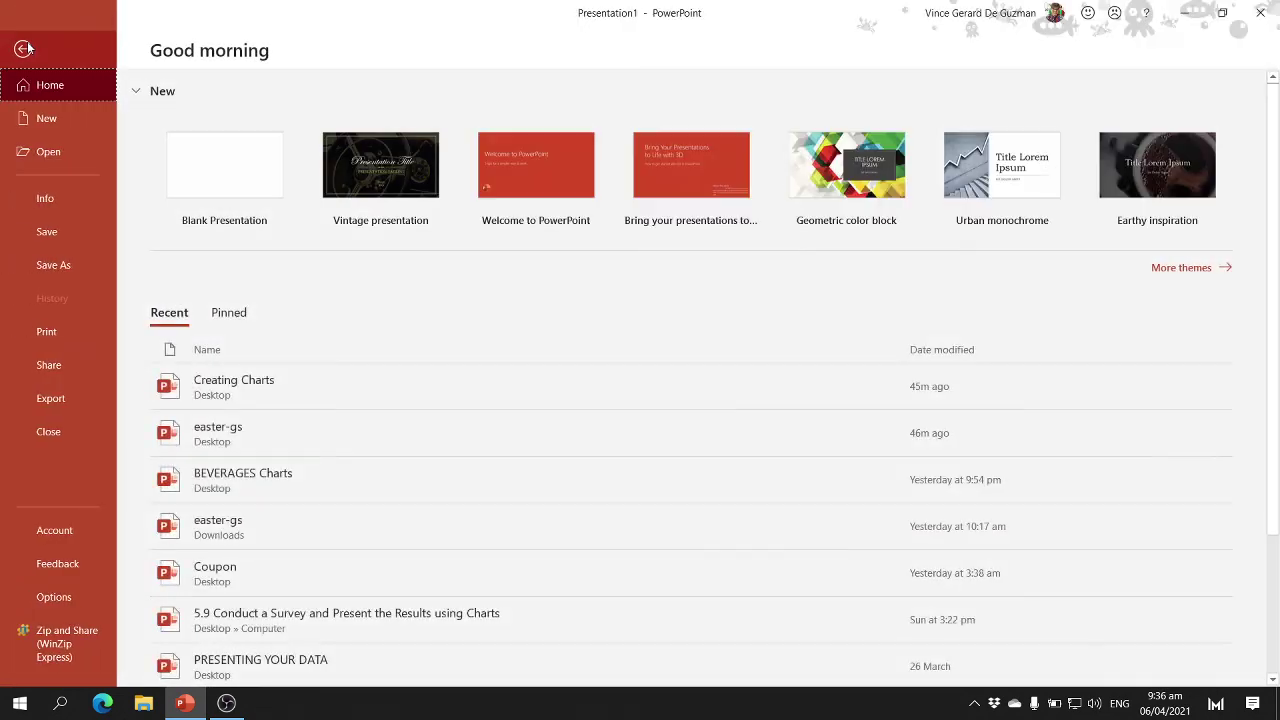
left_click(78, 273)
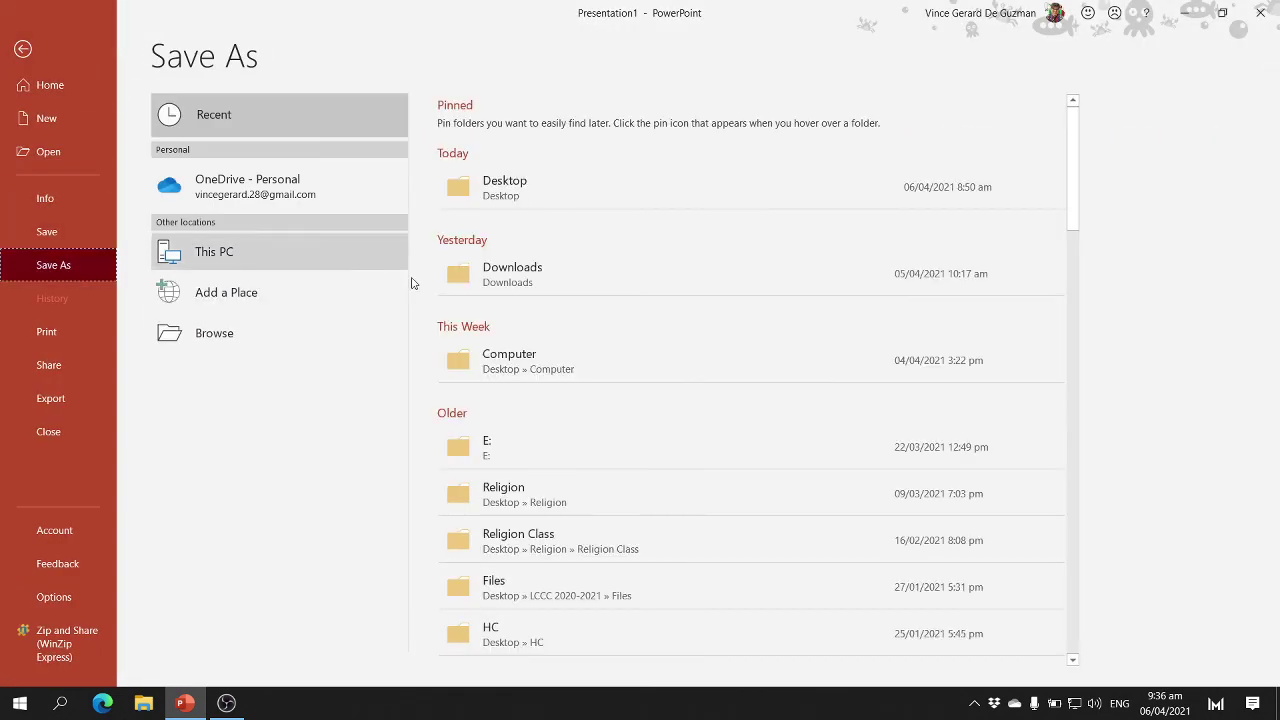
left_click(347, 338)
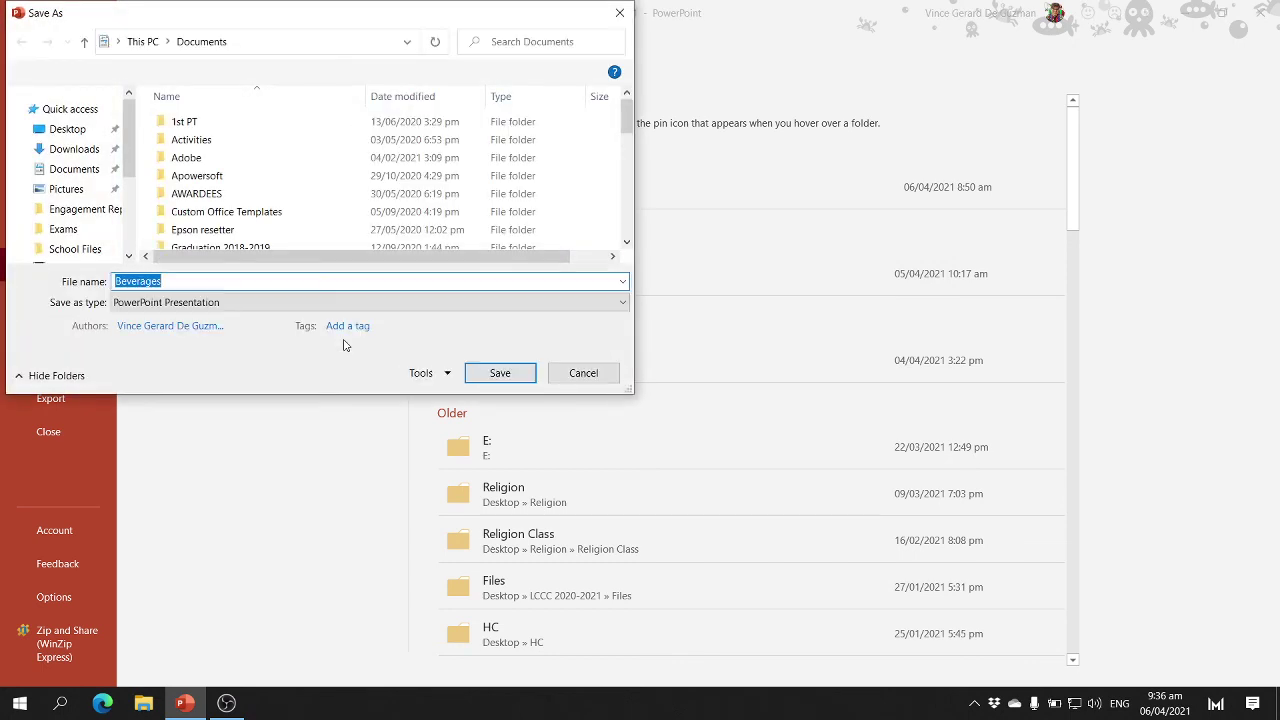
left_click(70, 130)
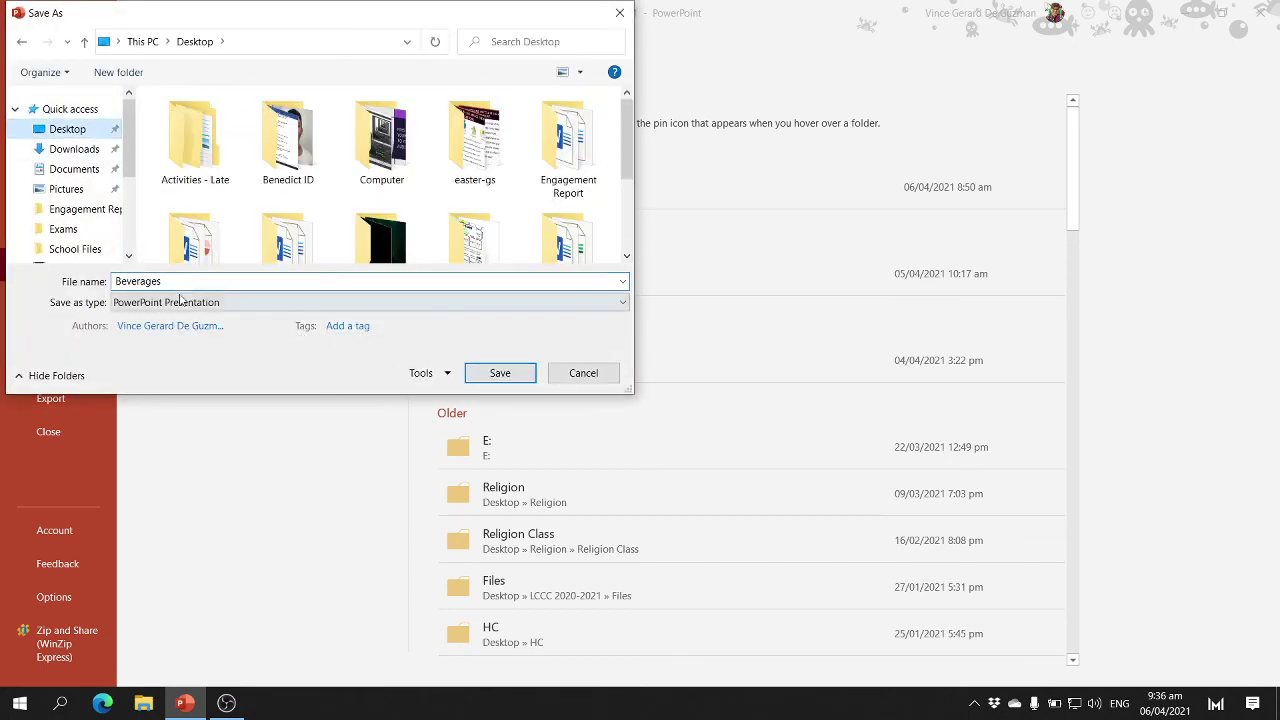
Step: Name the file with "Survey, St. Jude," followed by the author's surname and save it
double_click(178, 281)
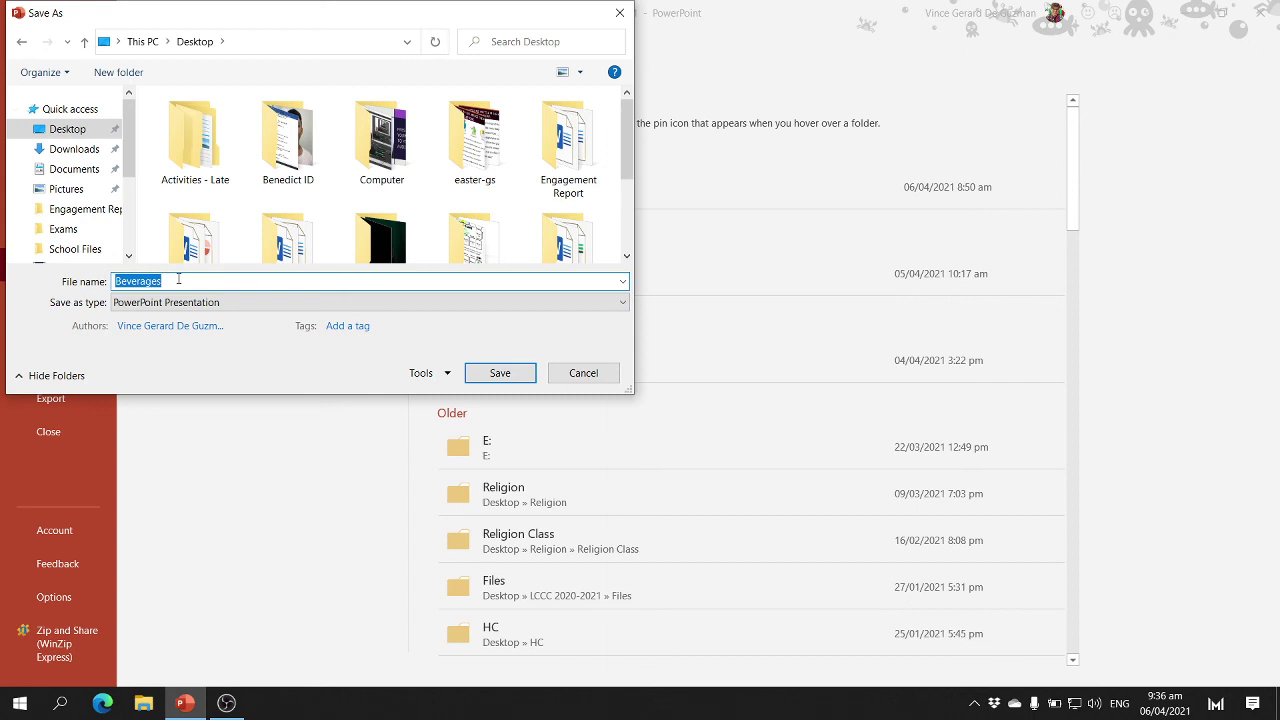
type("Survey, ")
type("Jude,")
key("BackSpace")
key("BackSpace")
key("BackSpace")
key("BackSpace")
key("BackSpace")
type("St. Jude, De Guzman")
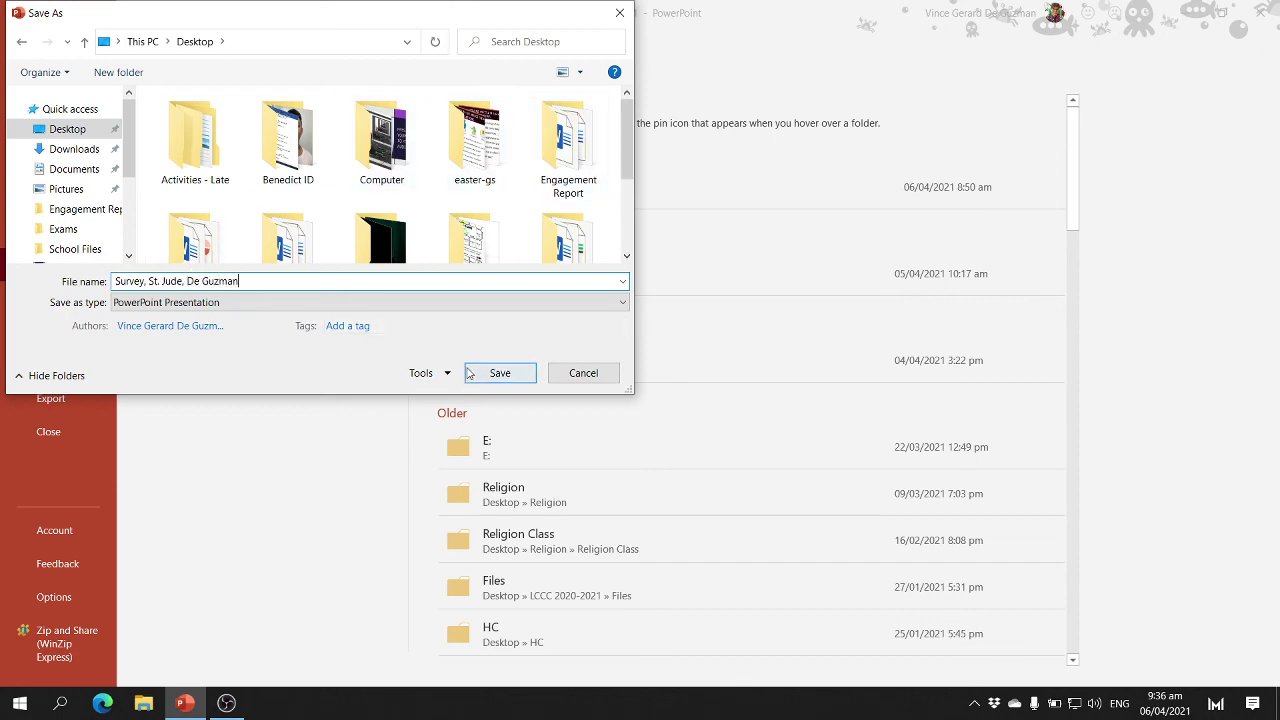
left_click(503, 371)
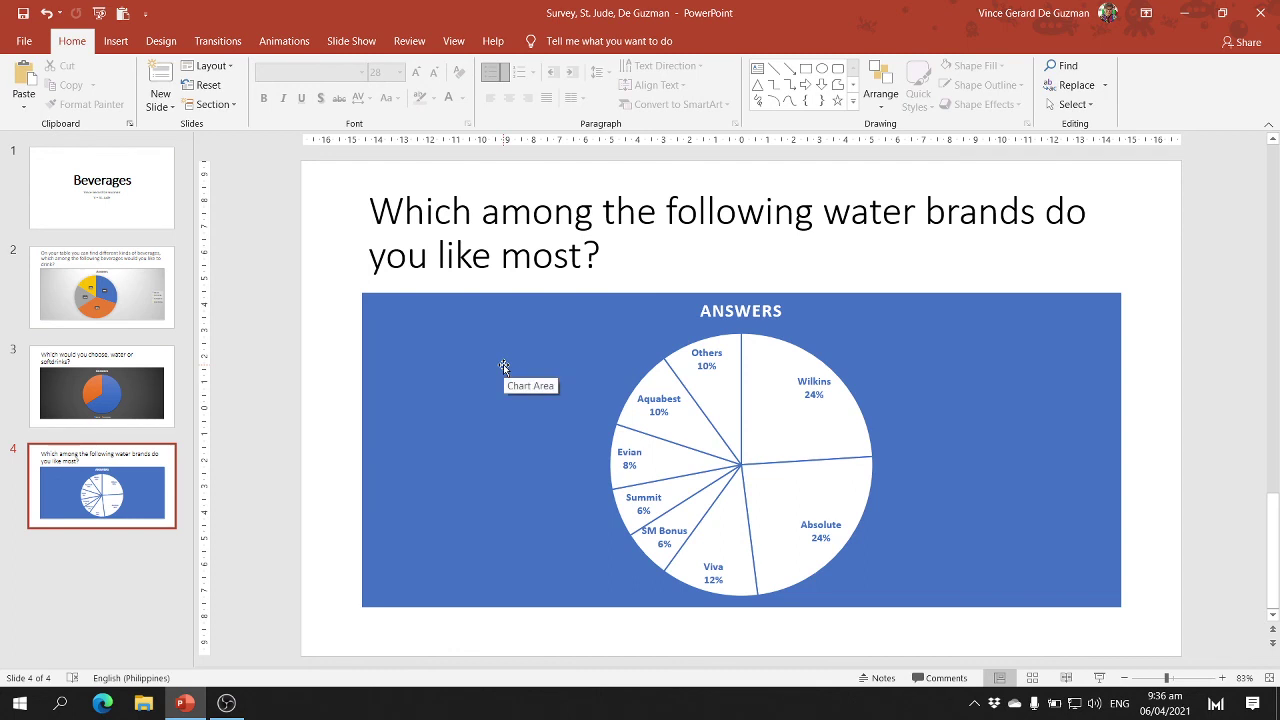
mouse_move(229, 706)
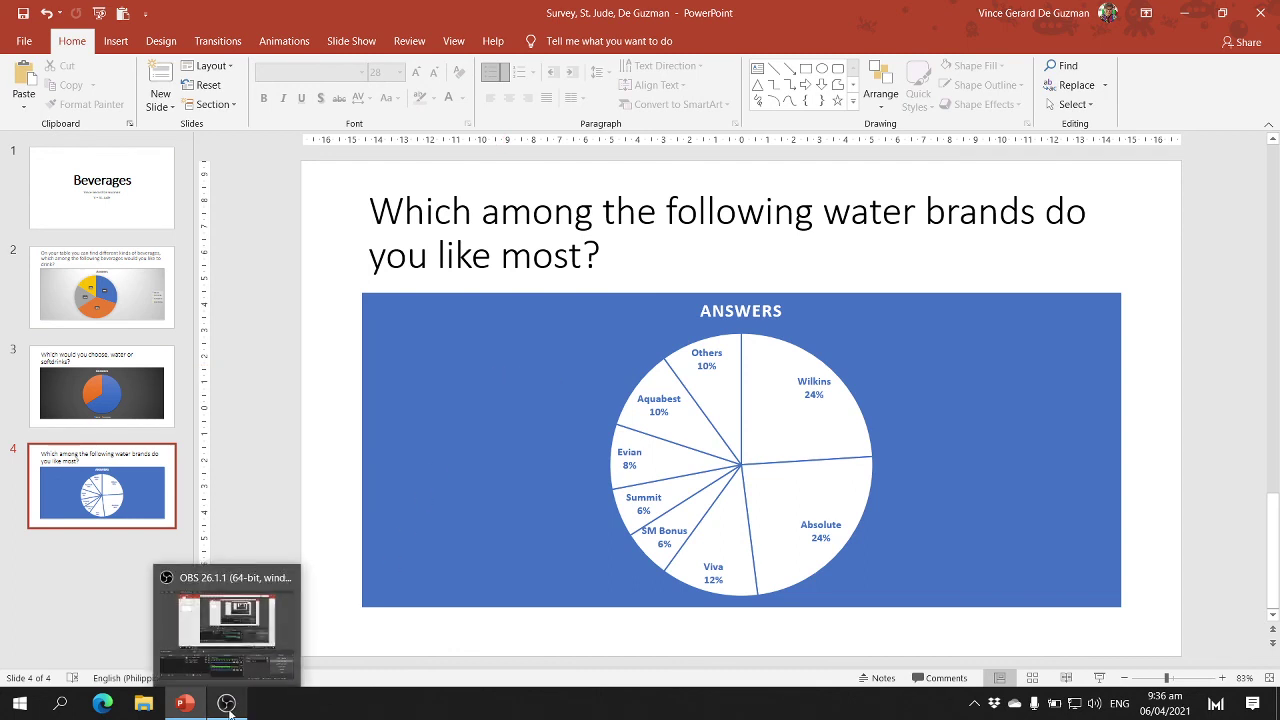